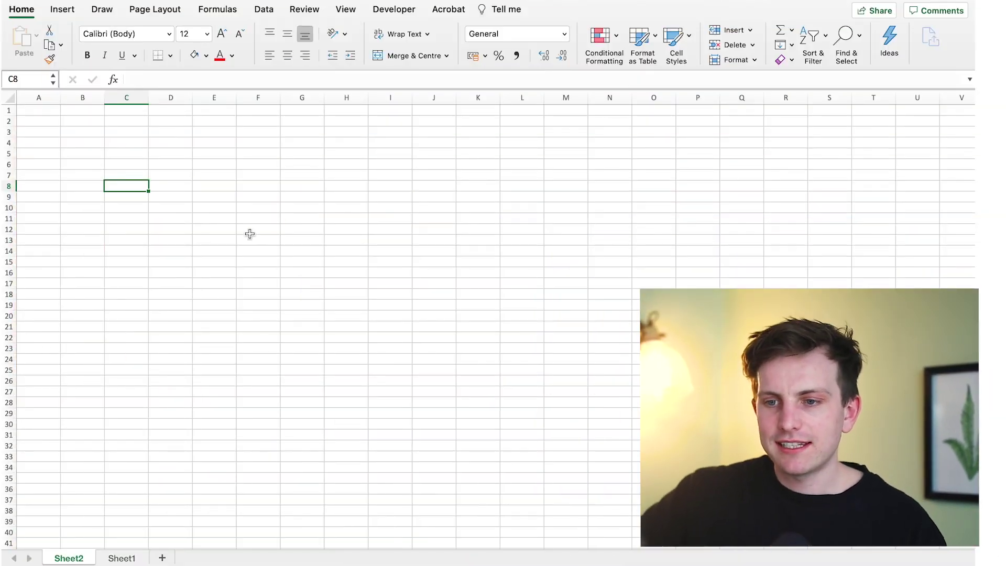
drag(83, 124, 200, 228)
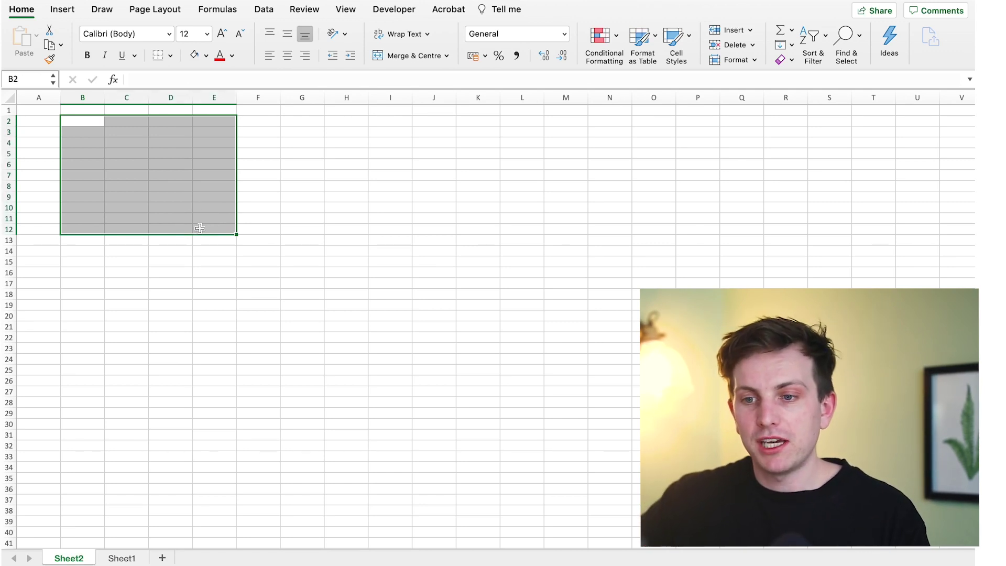
click(134, 143)
click(97, 123)
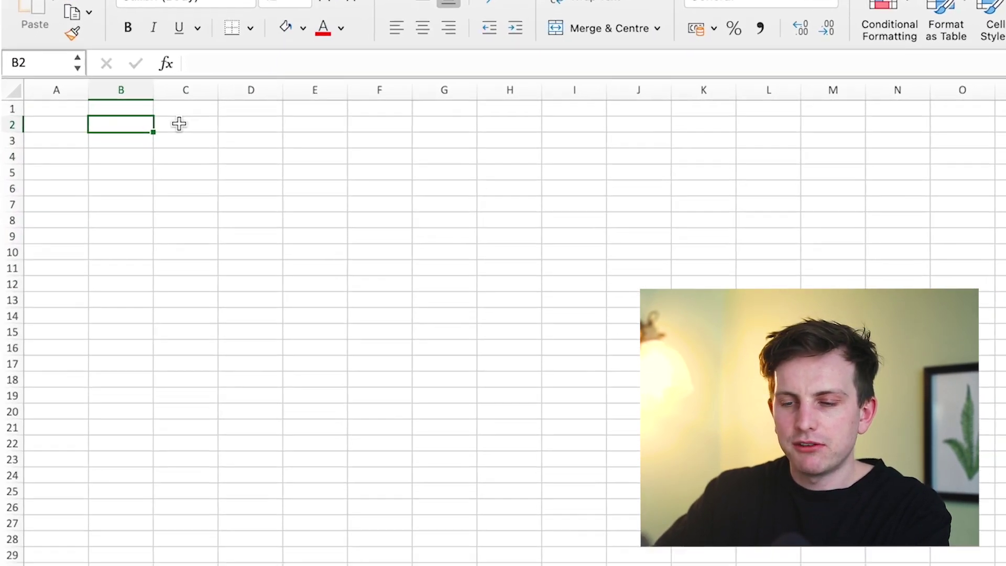
text(=)
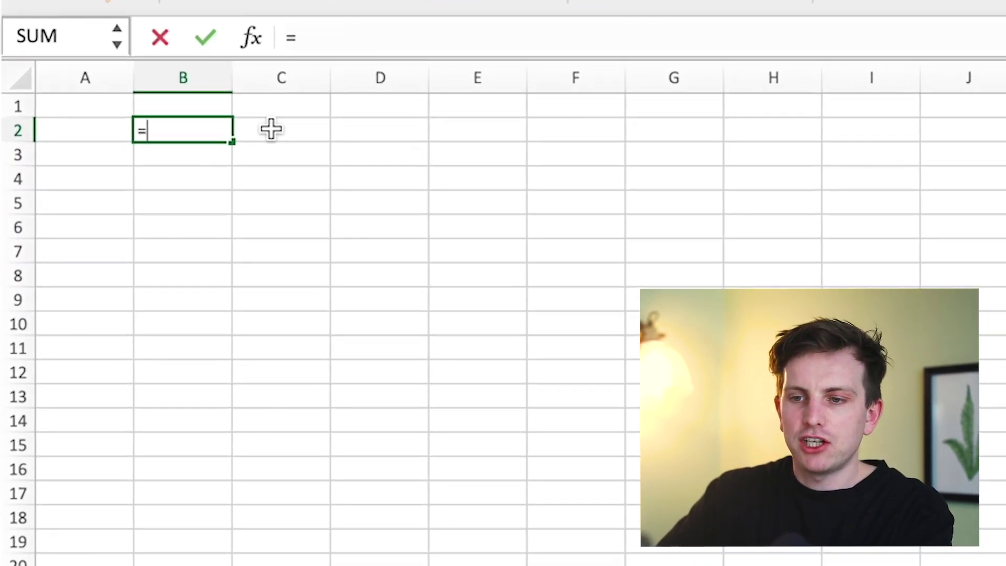
click(499, 136)
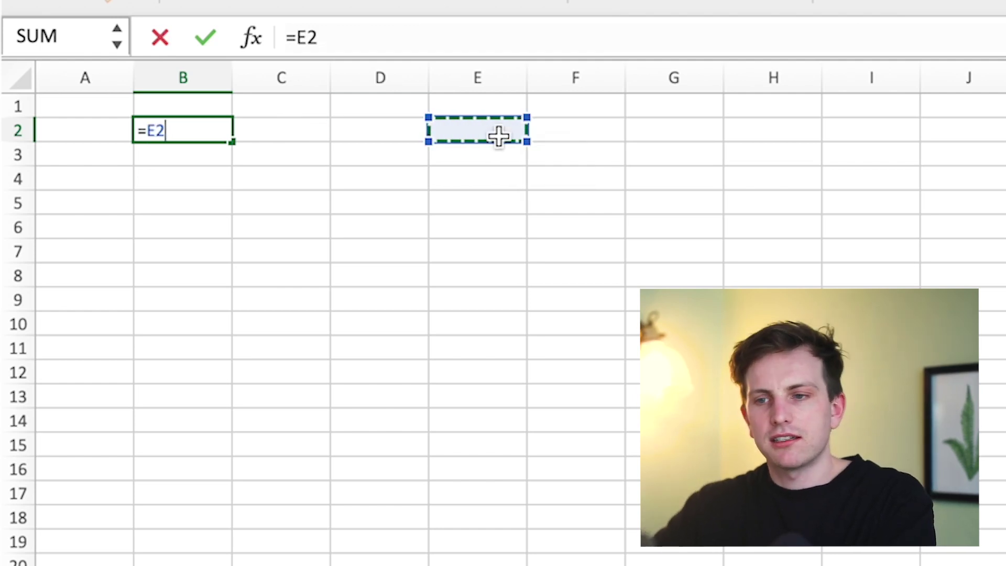
key(Escape)
Step: Enter the heading Product in B5 with products A and B below it, and the heading Revenue in C5
click(164, 193)
text(Procuct)
key(Return)
text(A)
key(Return)
text(B)
key(Up)
key(Right)
key(Up)
text(Revenue)
key(Return)
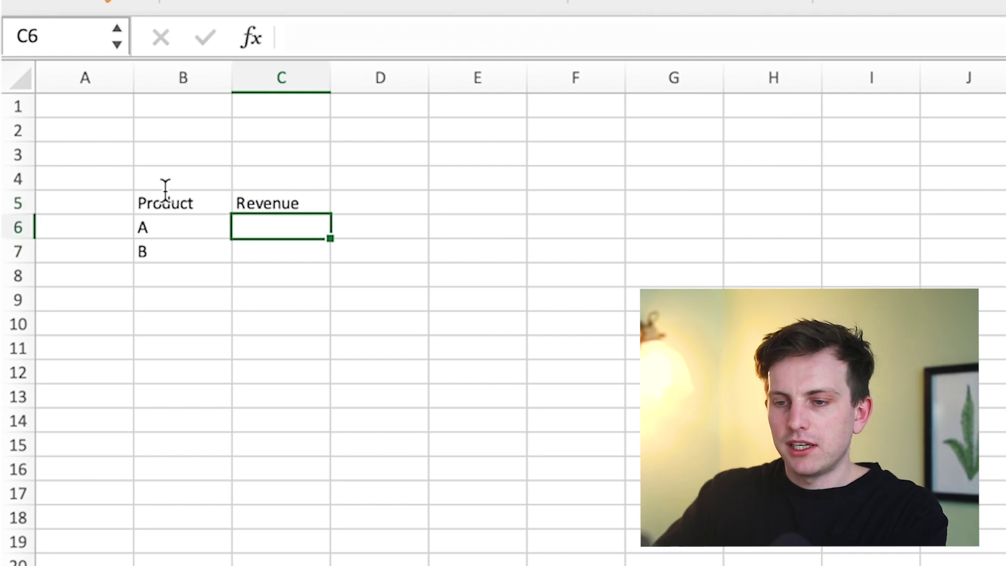
Step: Enter a revenue of 100 for both product A and product B in C6 and C7
text(10)
key(Return)
text(100)
key(Return)
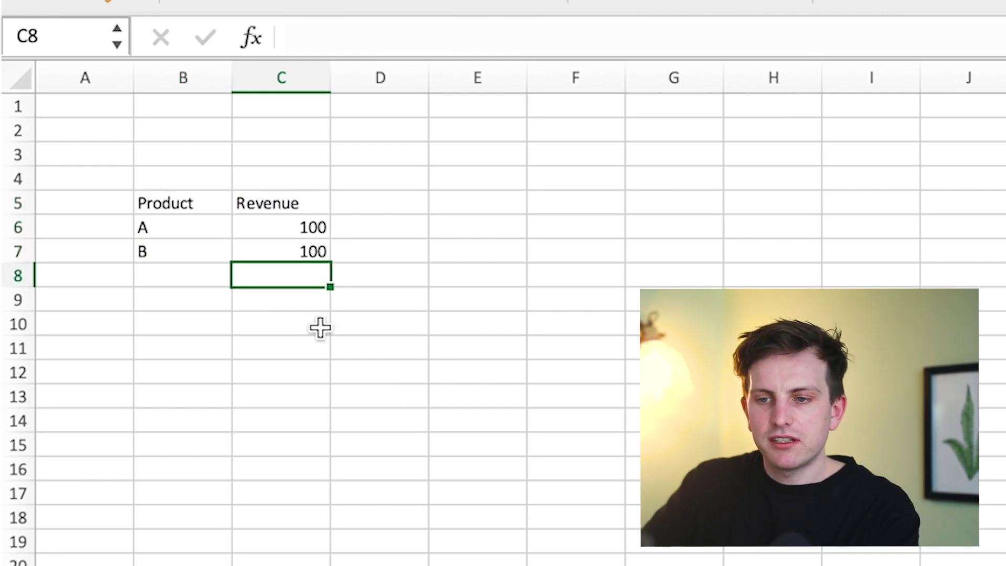
Step: Add the two product revenues in C9 with the formula =C6+C7
click(317, 306)
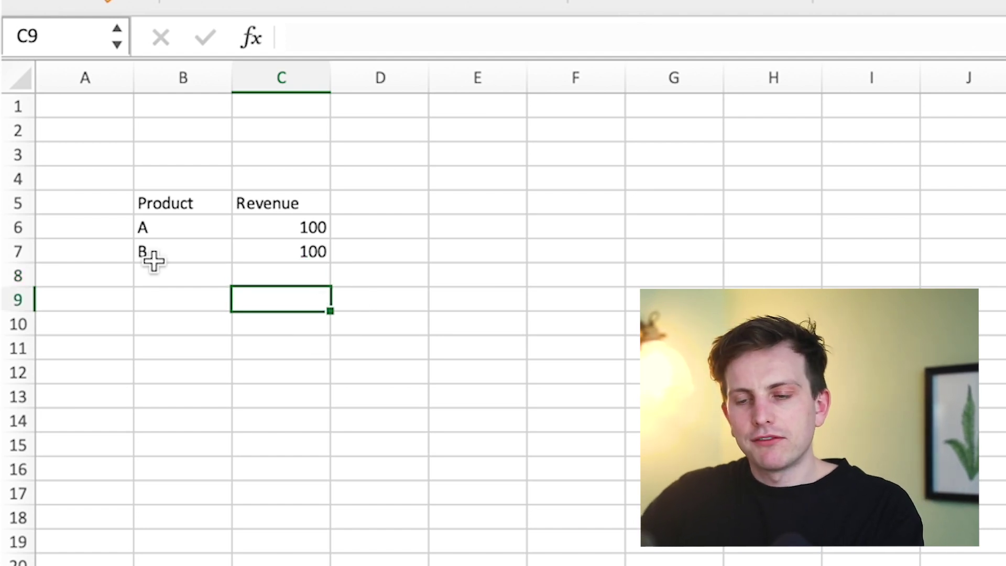
text(=)
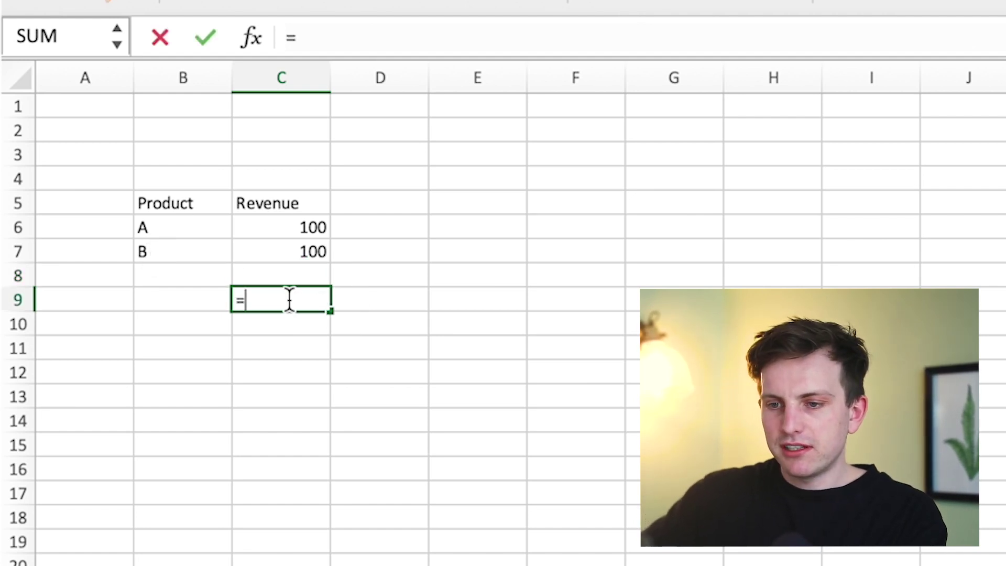
click(314, 227)
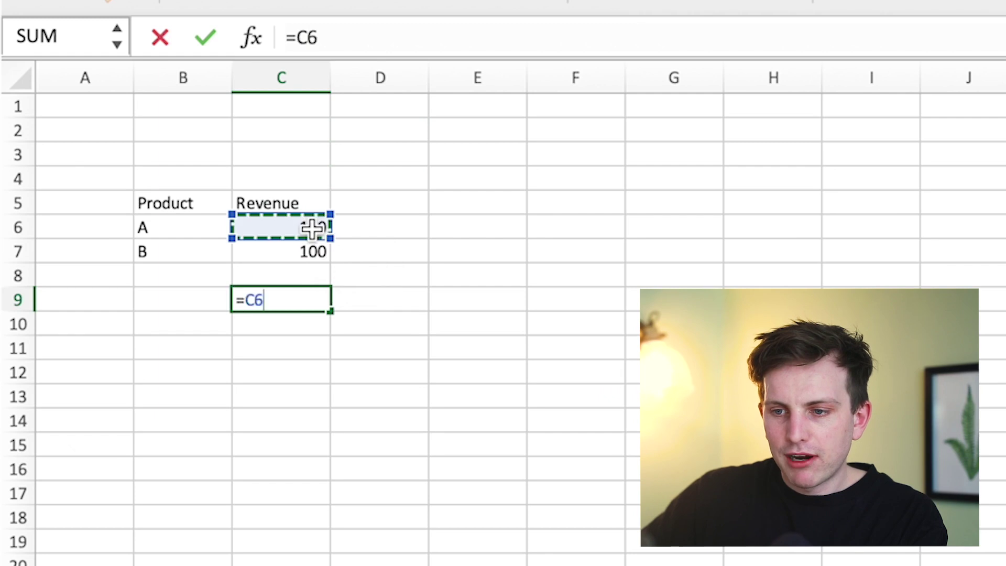
text(+)
click(317, 250)
key(Return)
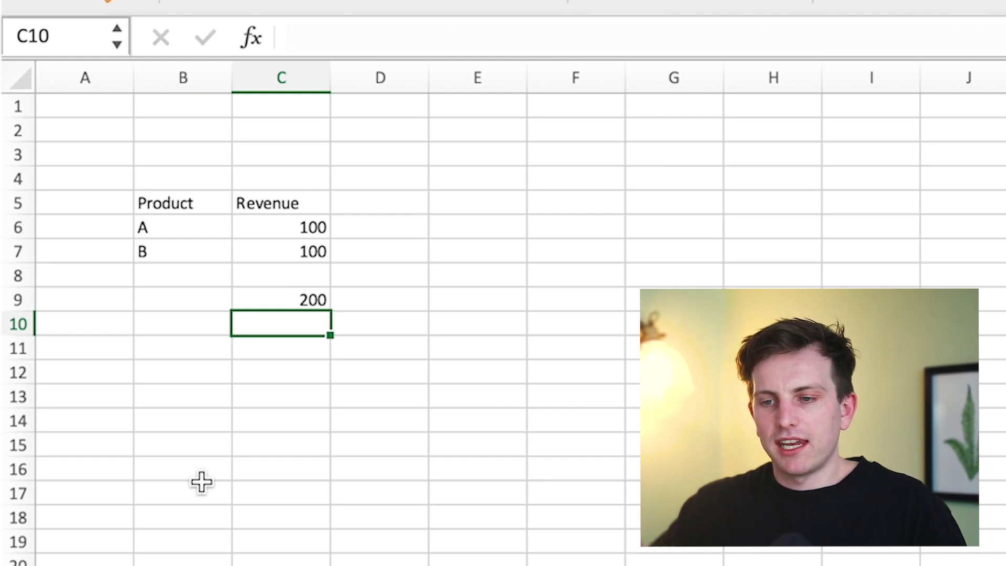
click(291, 299)
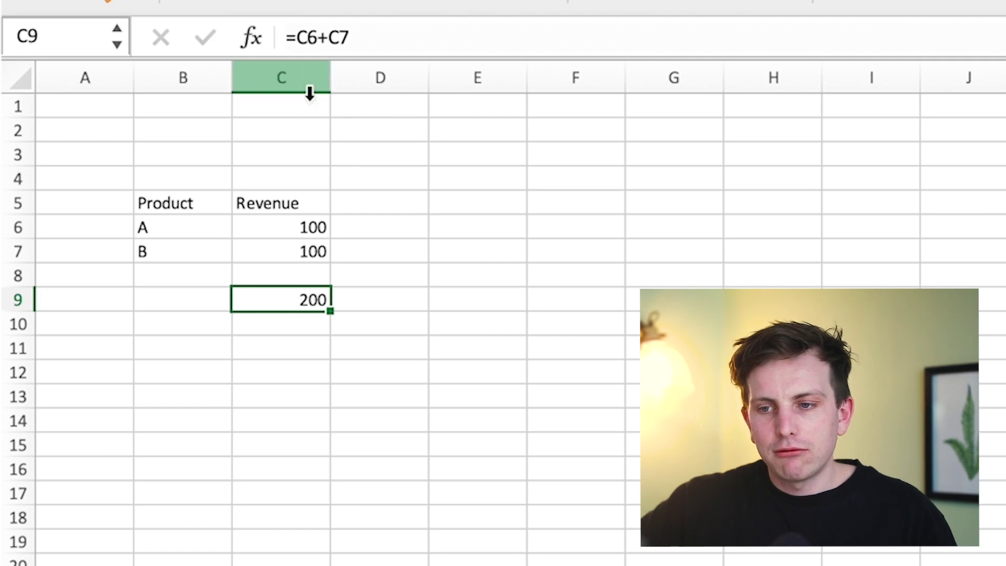
Step: Set product B's revenue in C7 to 50 and check the addition formula's cell
click(312, 225)
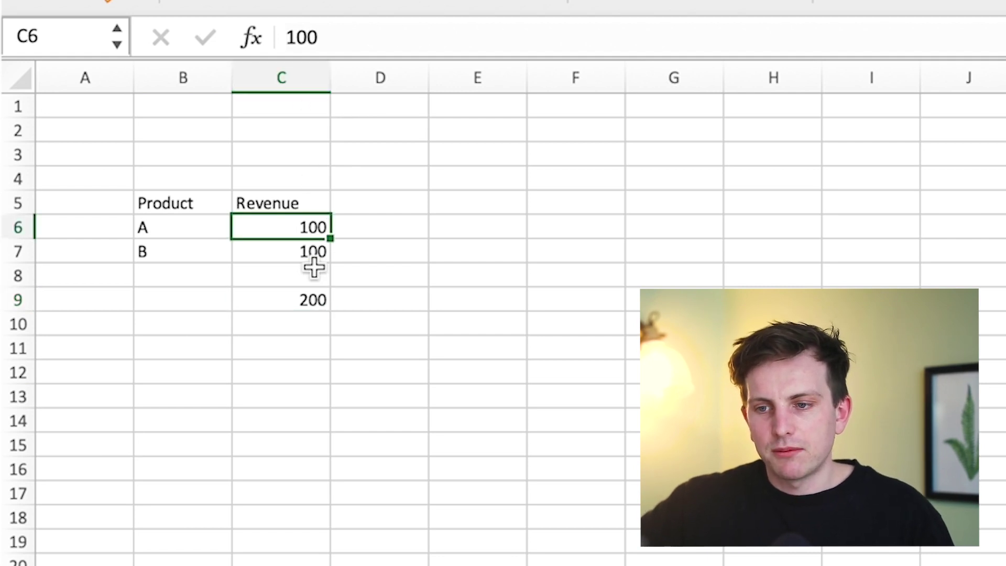
click(318, 257)
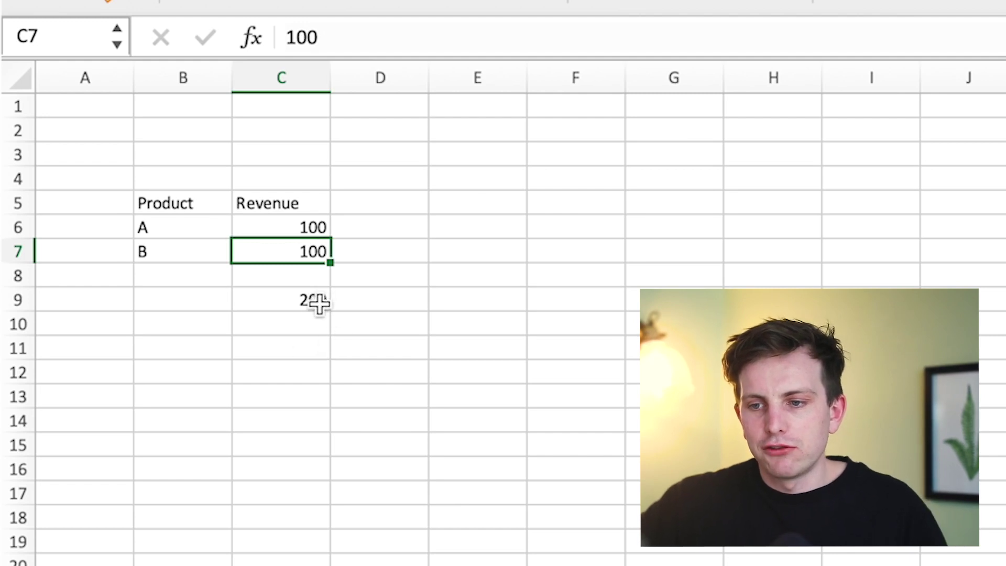
text(50)
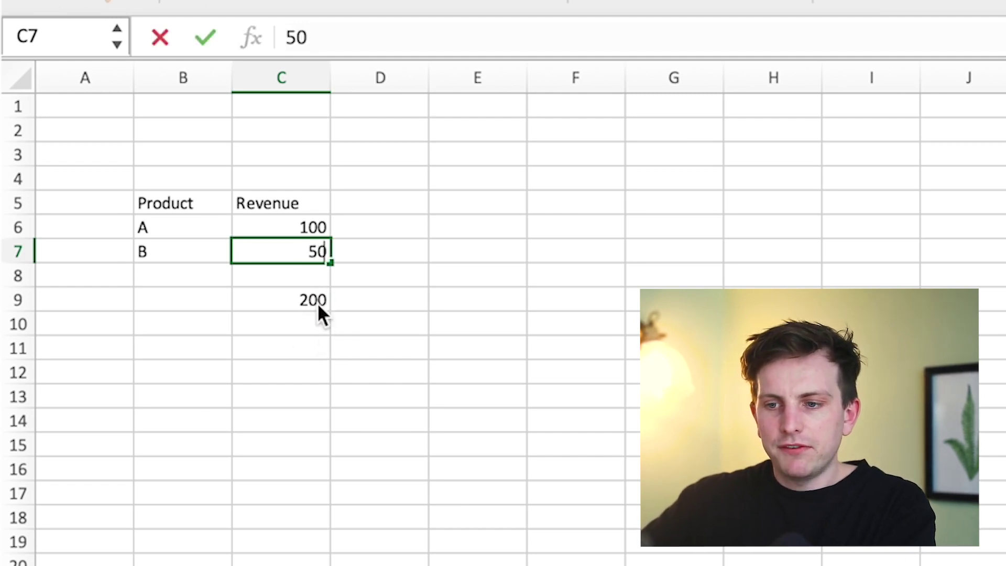
key(Return)
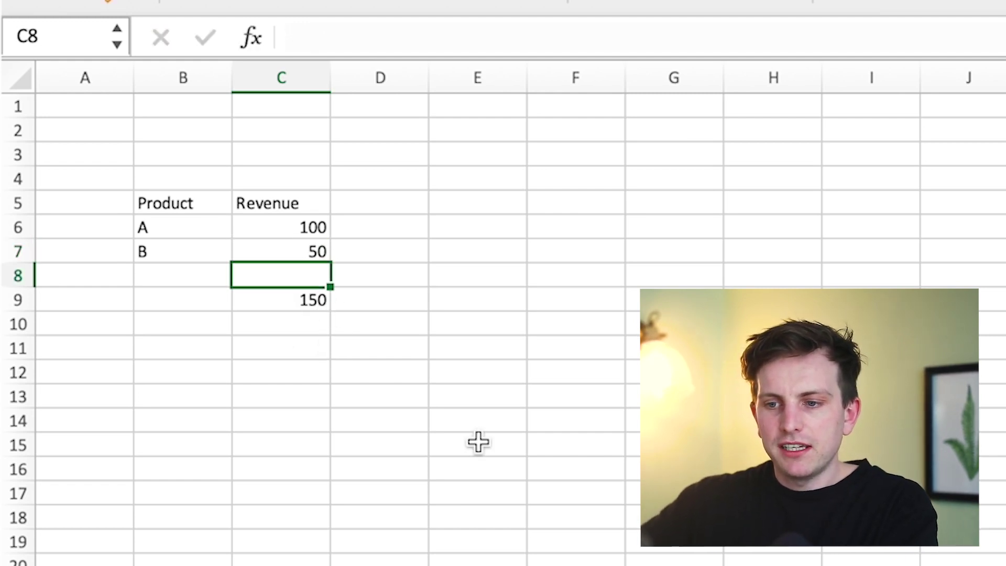
click(289, 304)
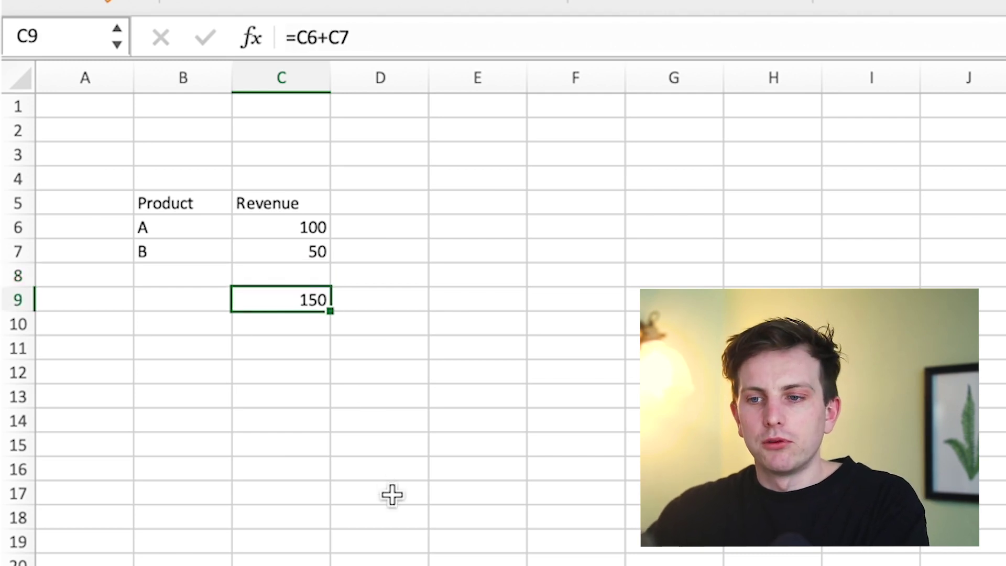
Step: Subtract product B's revenue from product A's in C10 with the formula =C6-C7
click(312, 333)
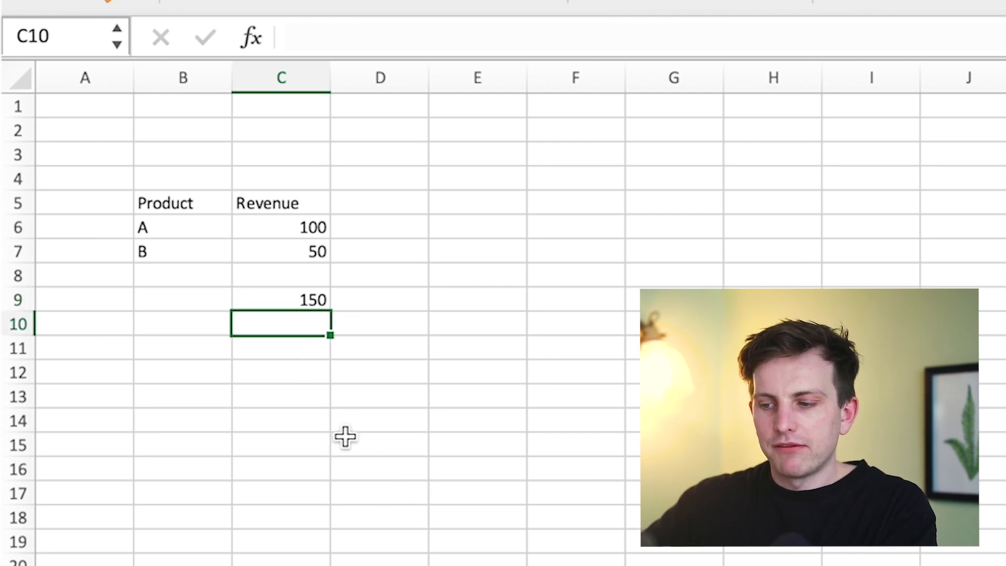
click(306, 232)
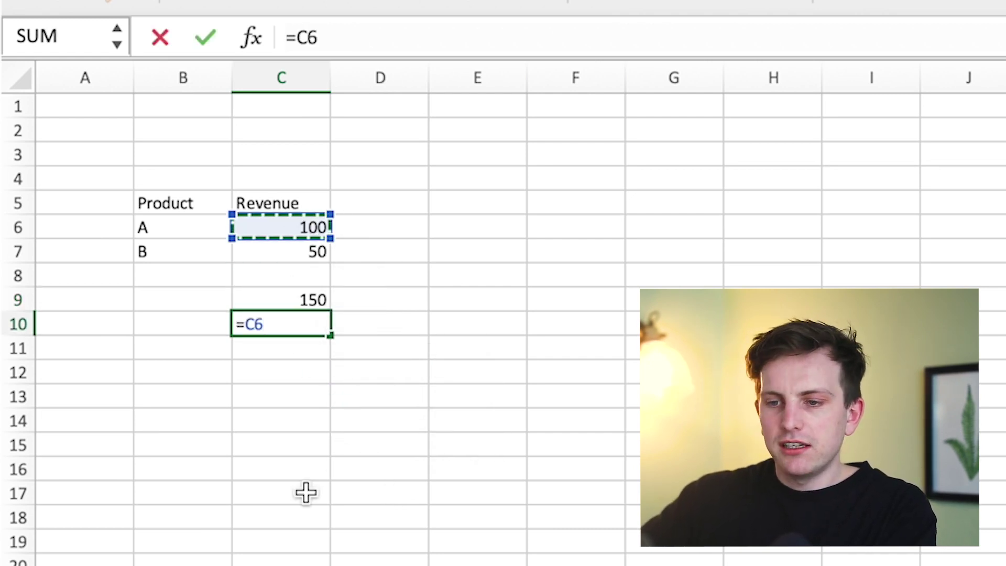
text(-)
click(312, 258)
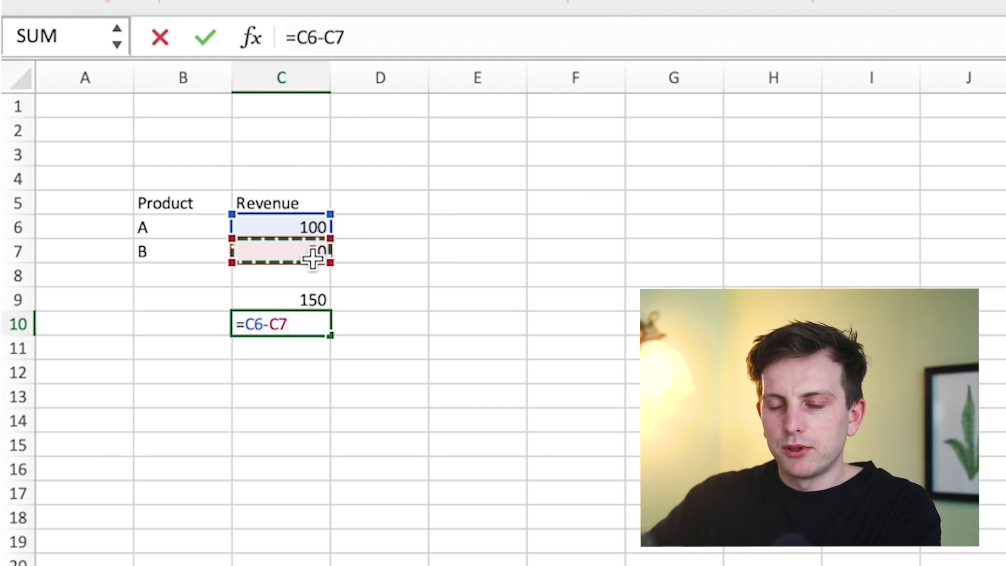
key(Return)
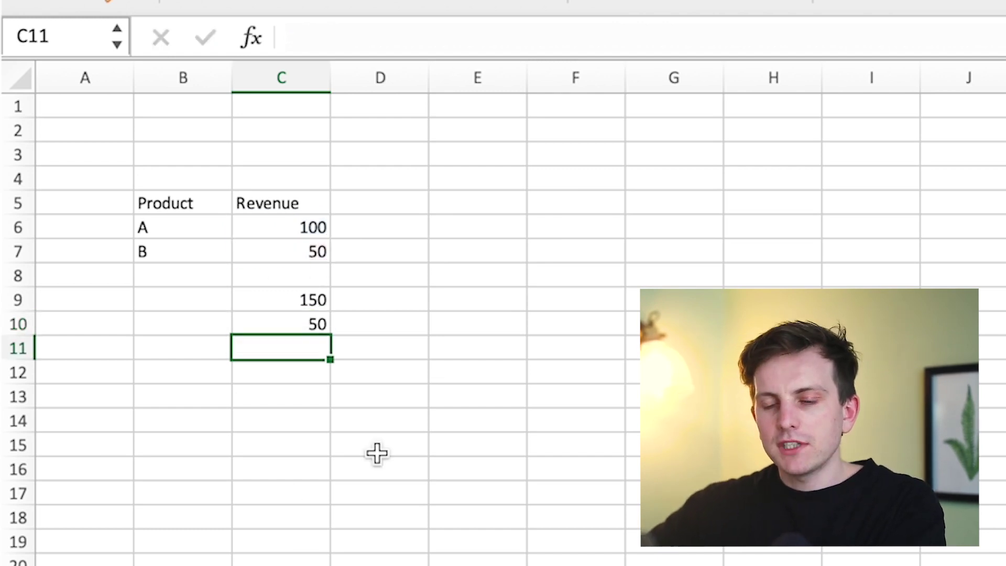
Step: Divide product A's revenue by product B's in C11 with the formula =C6/C7
text(=)
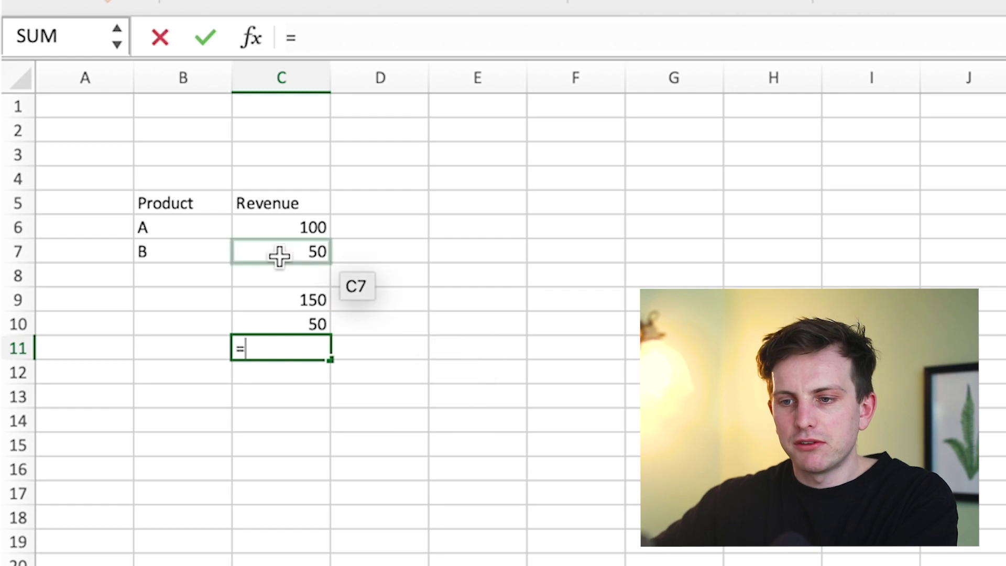
click(292, 231)
text(/)
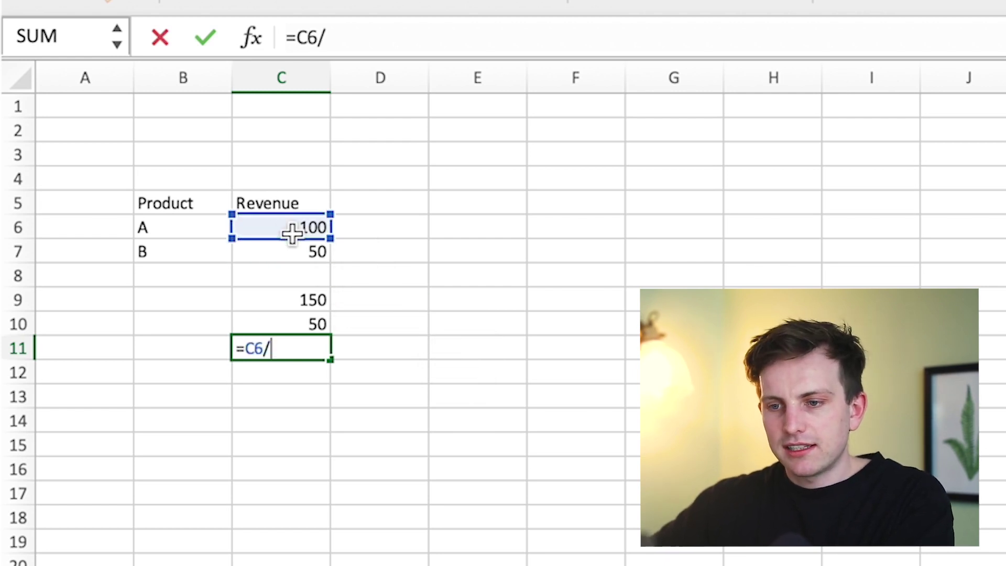
click(295, 252)
key(Return)
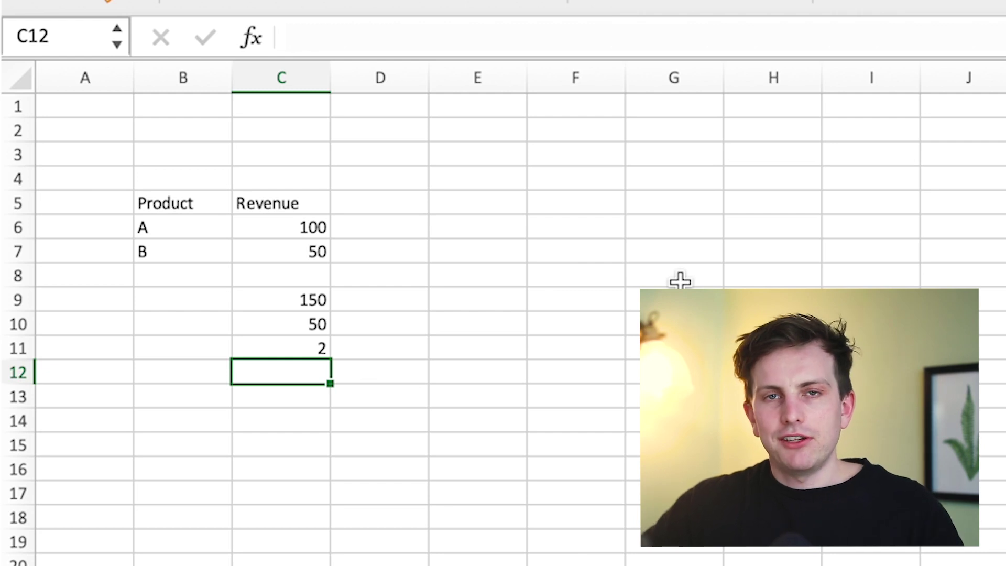
Step: Total the revenue column in C13 with the SUM function over C6:C7
click(282, 402)
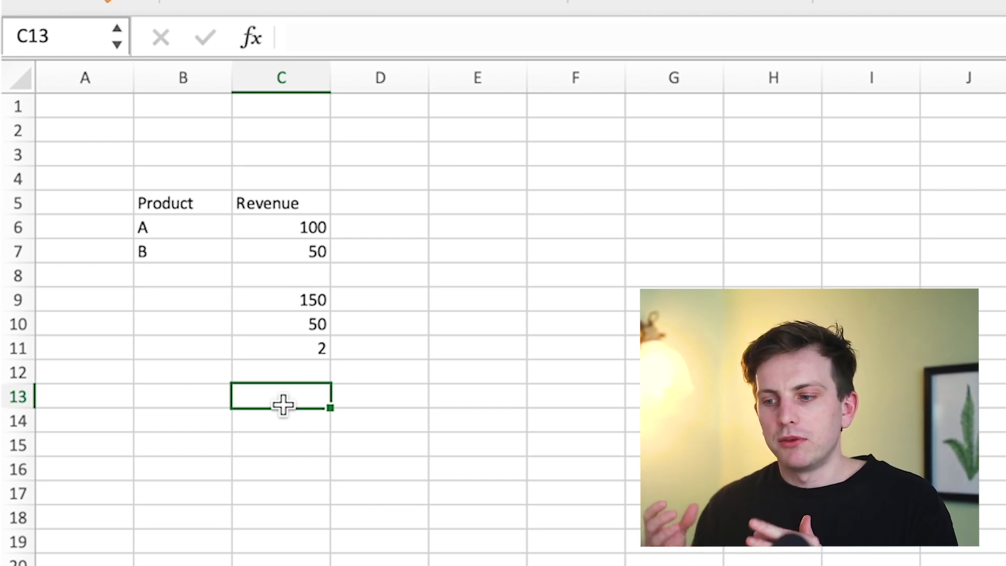
text(=)
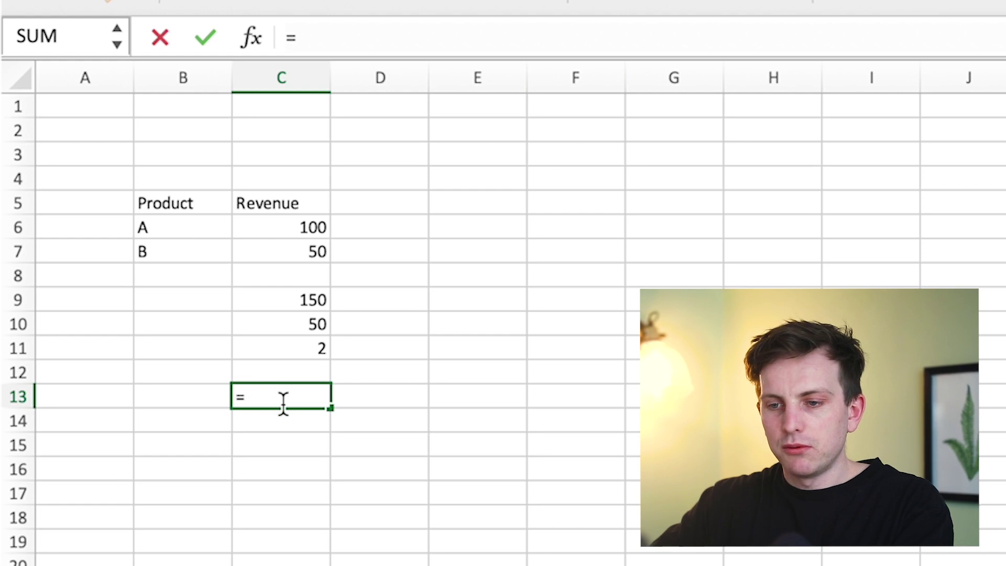
text(sum()
drag(314, 225, 316, 254)
key(Return)
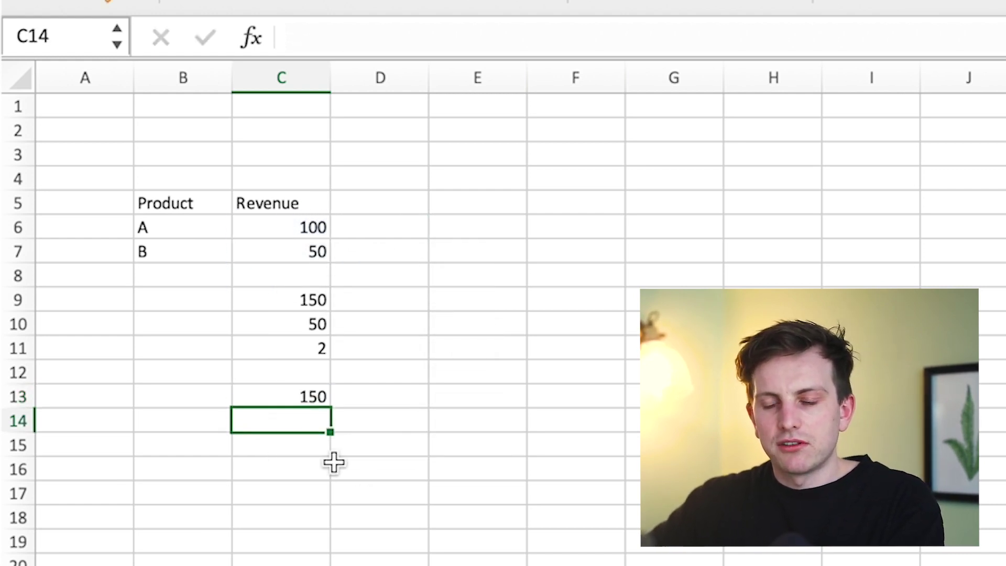
click(310, 397)
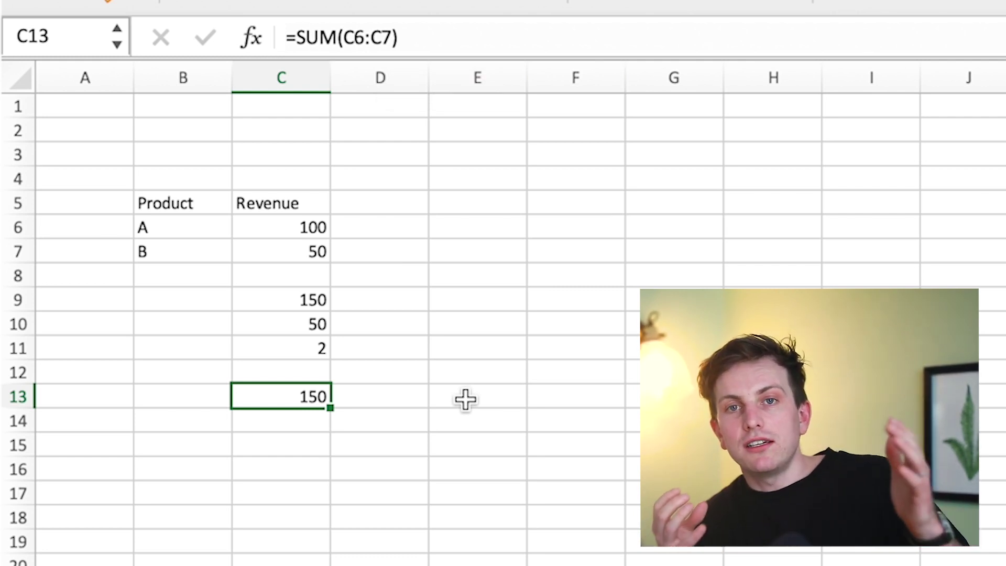
Step: Copy the Revenue heading from C5 into D5 to start a second revenue column
click(362, 210)
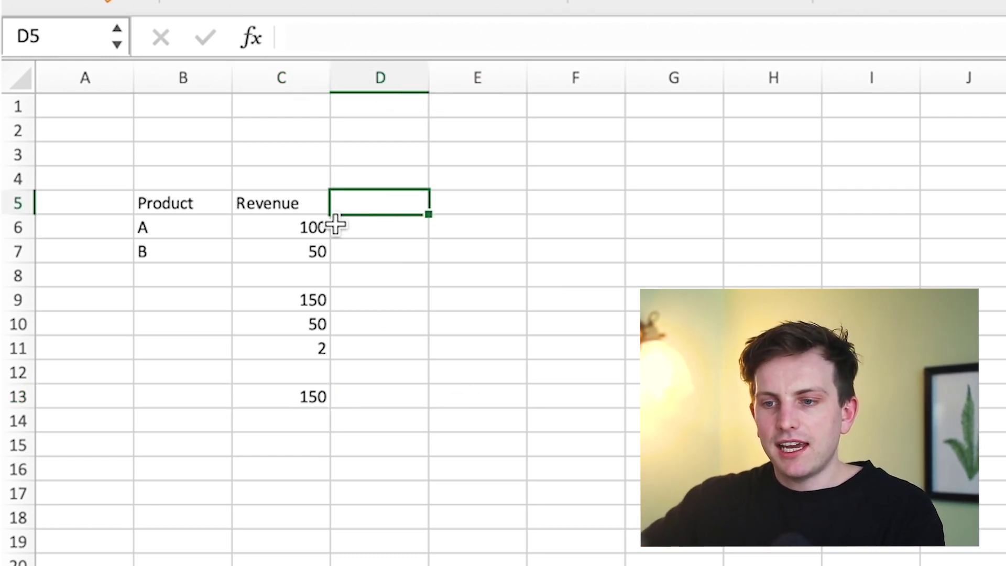
click(310, 200)
key(ctrl+c)
click(366, 188)
click(366, 202)
key(ctrl+v)
Step: Enter 75 for both products in the second revenue column, D6 and D7
click(370, 229)
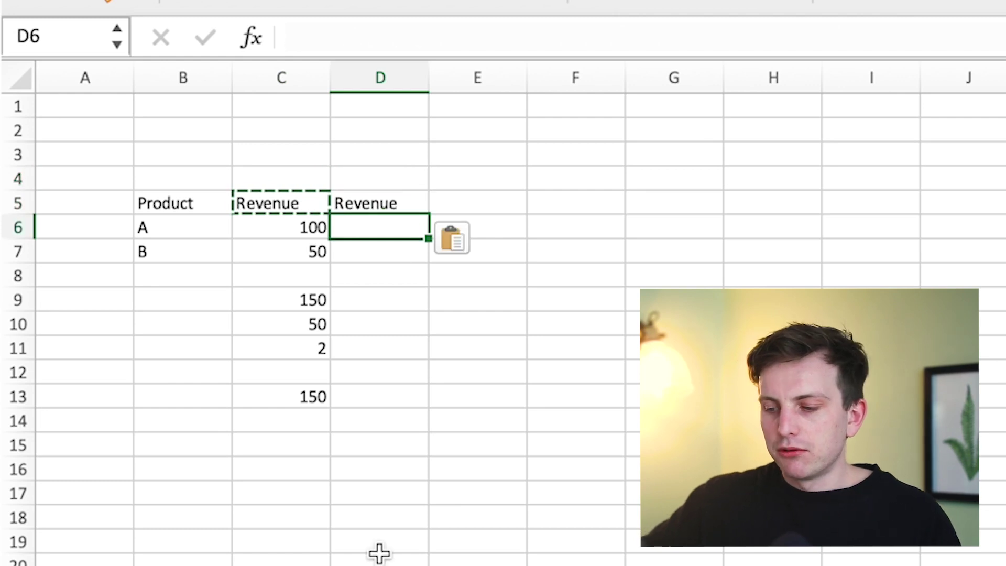
text(75)
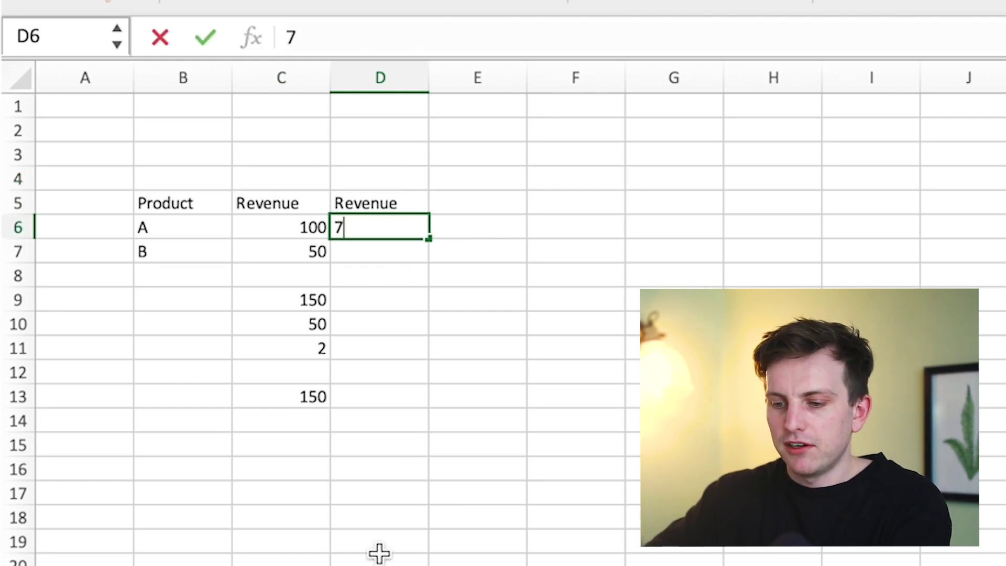
key(Return)
text(75)
key(Return)
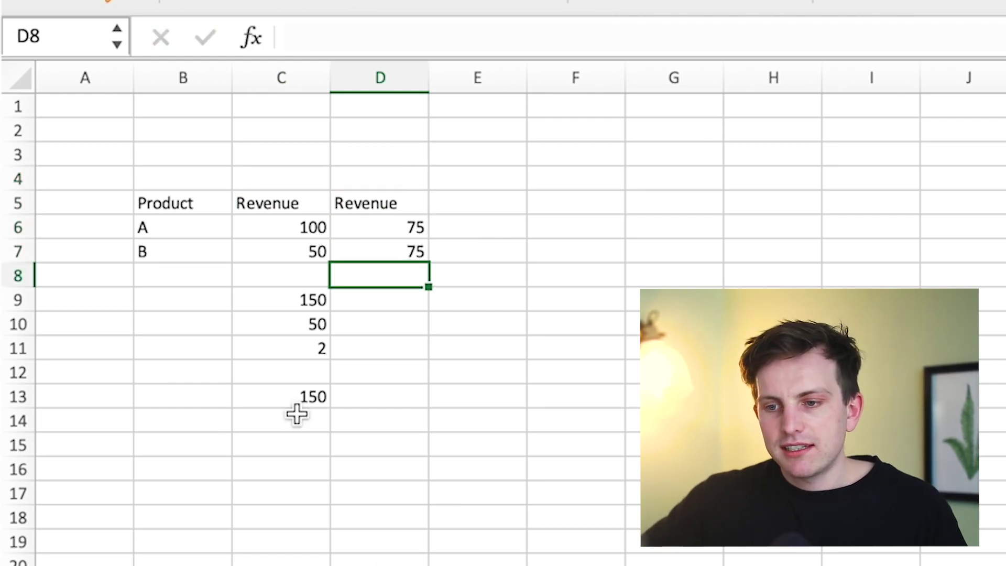
Step: Total product A's revenue across both columns in C15 with the SUM function over C6:D6
click(298, 440)
text(=sum()
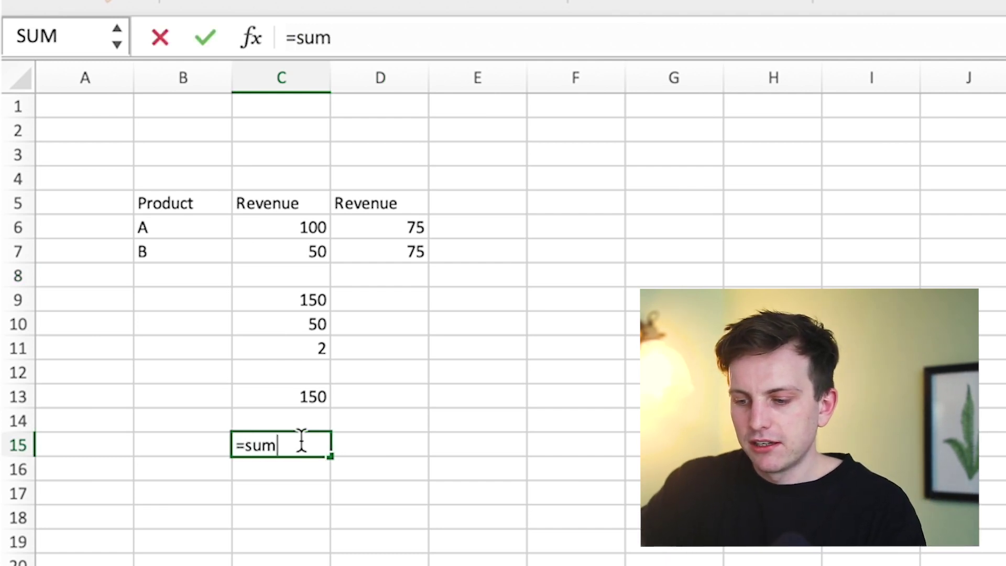
click(327, 227)
drag(340, 228, 375, 227)
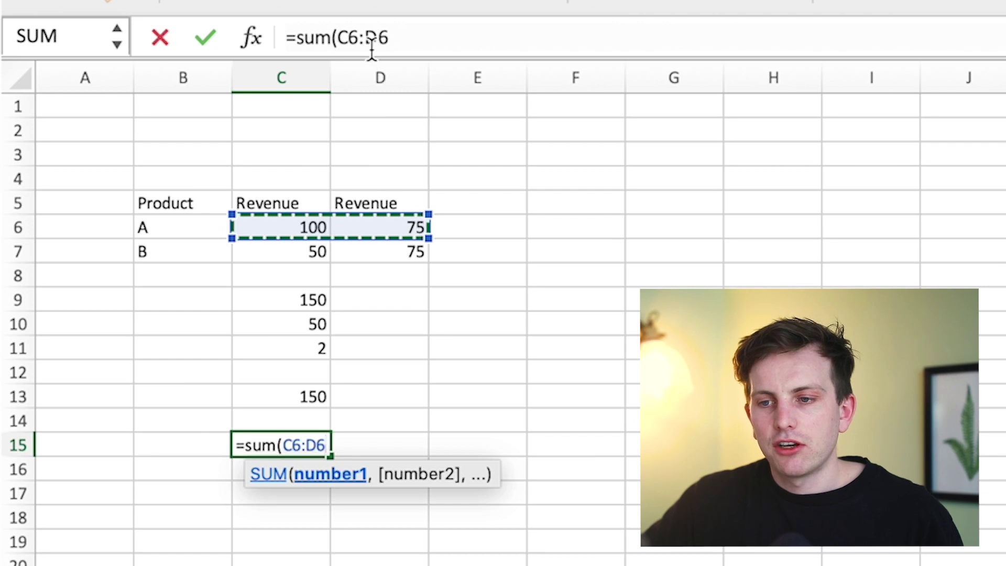
key(Return)
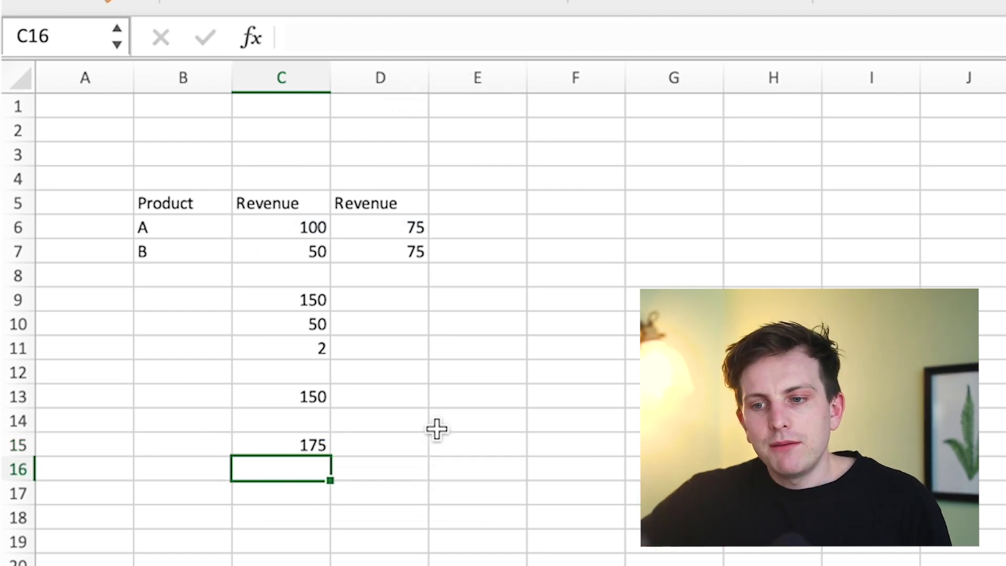
click(317, 496)
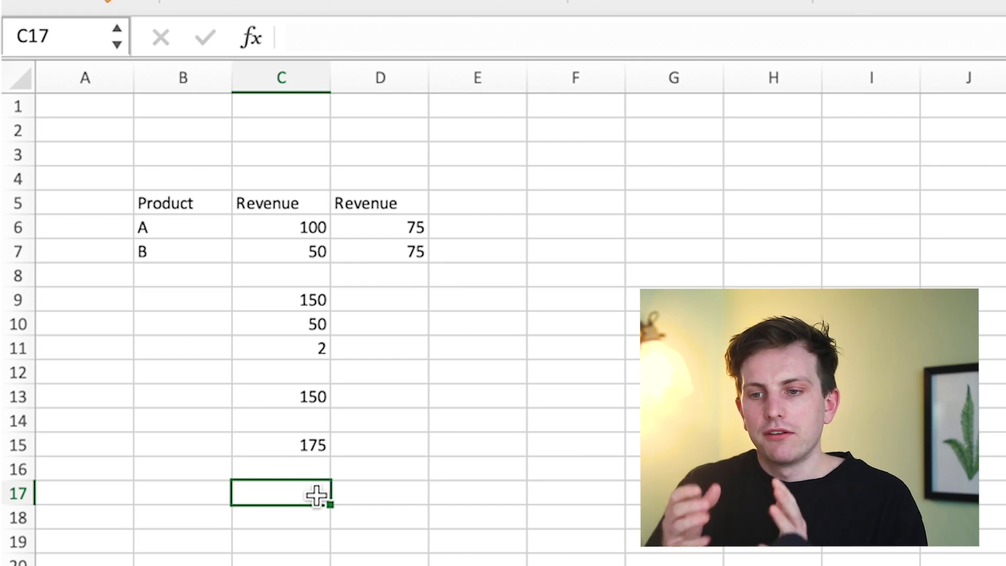
Step: Label the product A total in B15 as Adding A product and enter Adding B product in B16
click(322, 455)
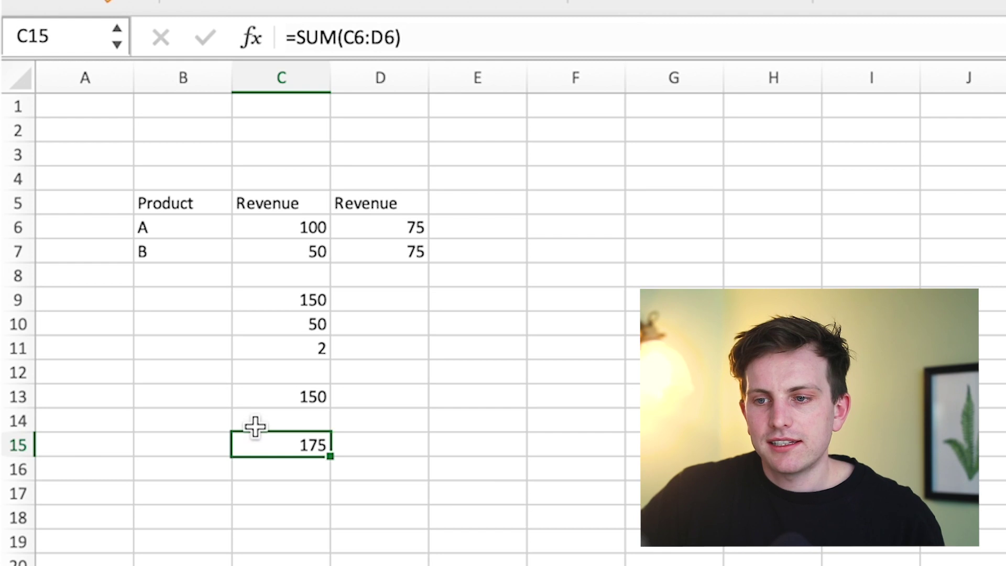
click(216, 444)
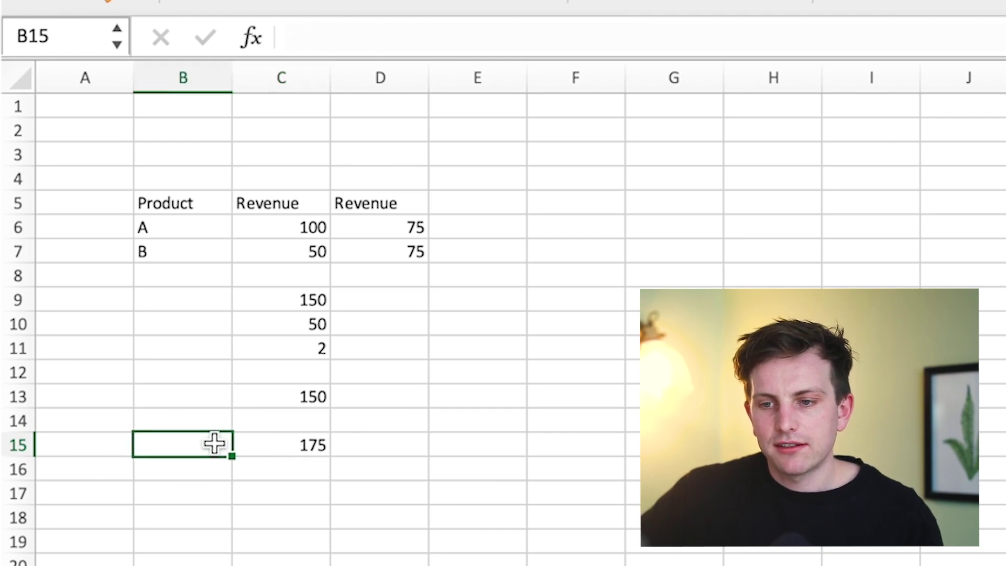
text(Adding A pr)
text(oduct)
key(Return)
text(Adding )
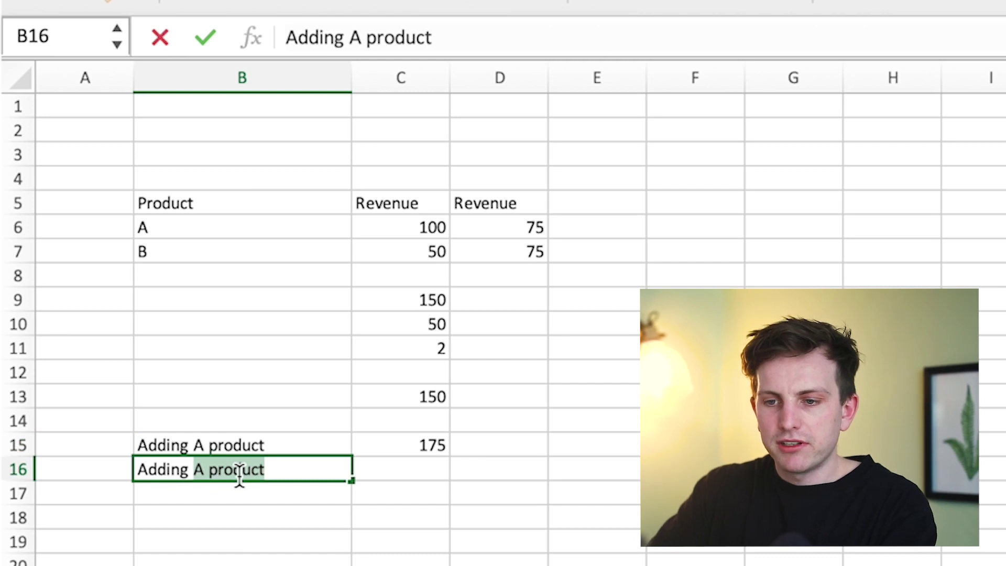
text(B product)
Step: Fill the SUM formula from C15 down to C16 to total product B, and check the references in C16
click(433, 446)
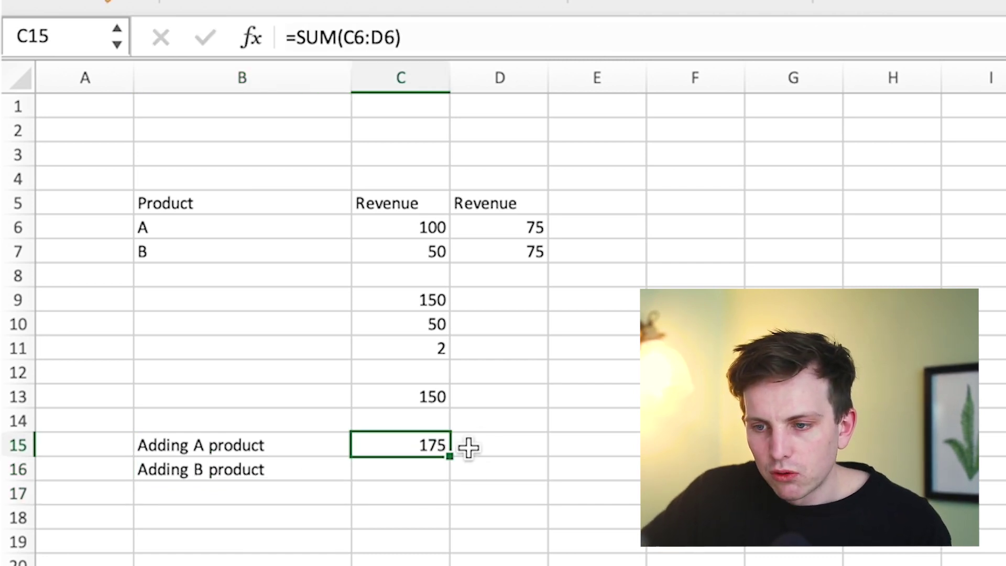
drag(449, 458, 445, 478)
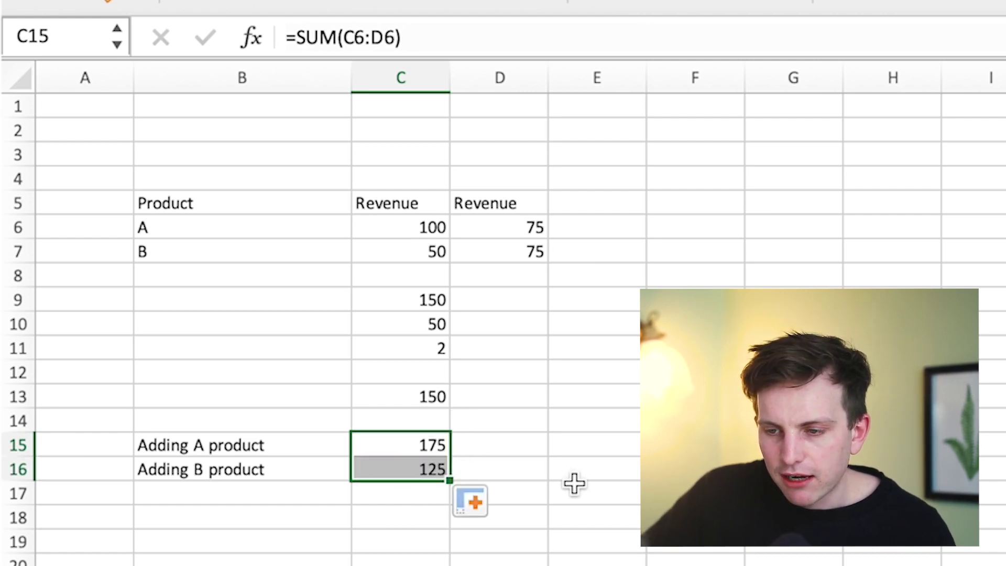
click(575, 484)
click(445, 475)
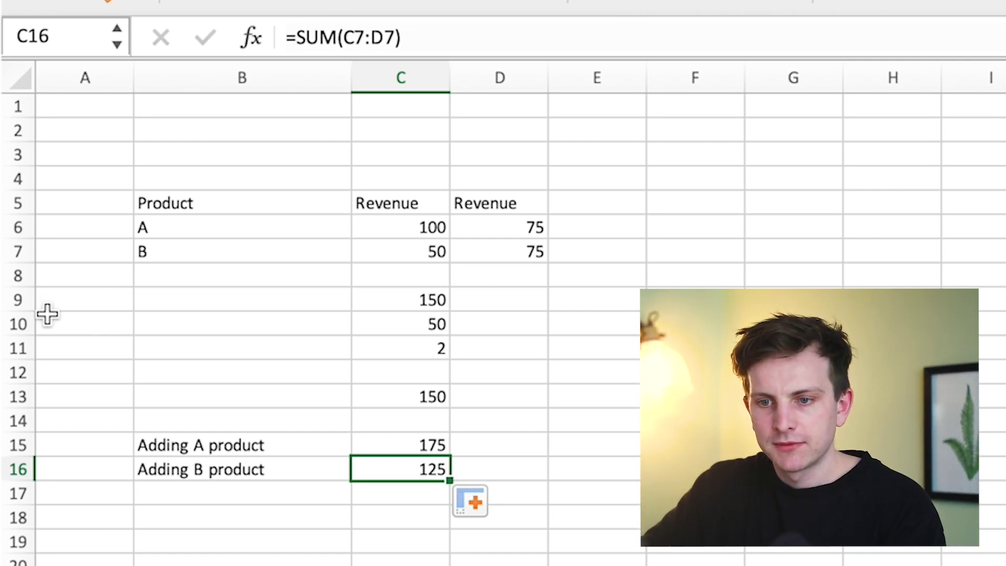
Step: Delete rows 9 to 14, which hold the earlier example formulas
drag(22, 296, 10, 419)
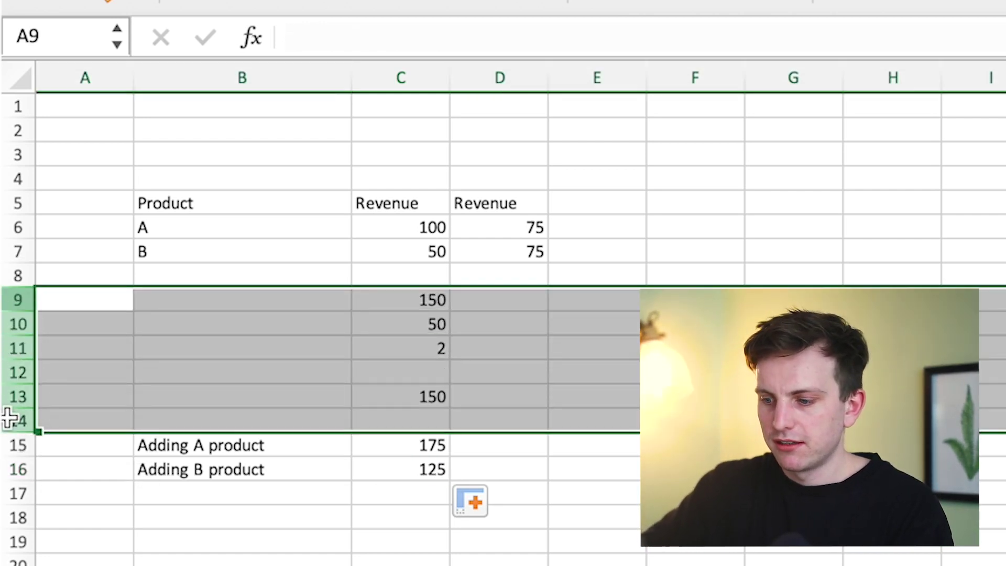
key(ctrl+minus)
click(493, 305)
Step: Inspect the SUM formula in C9 and the range it references for product A
click(399, 304)
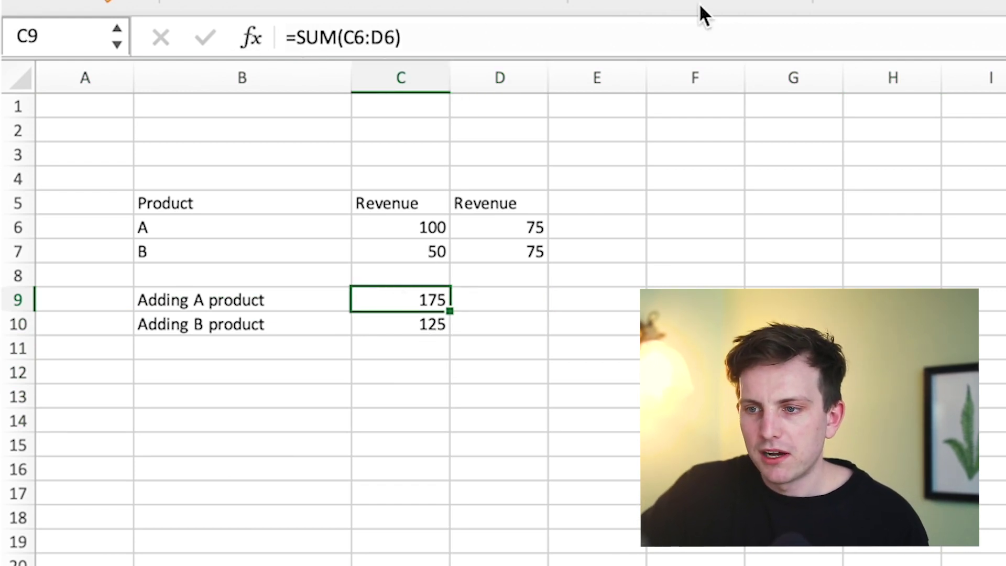
click(627, 30)
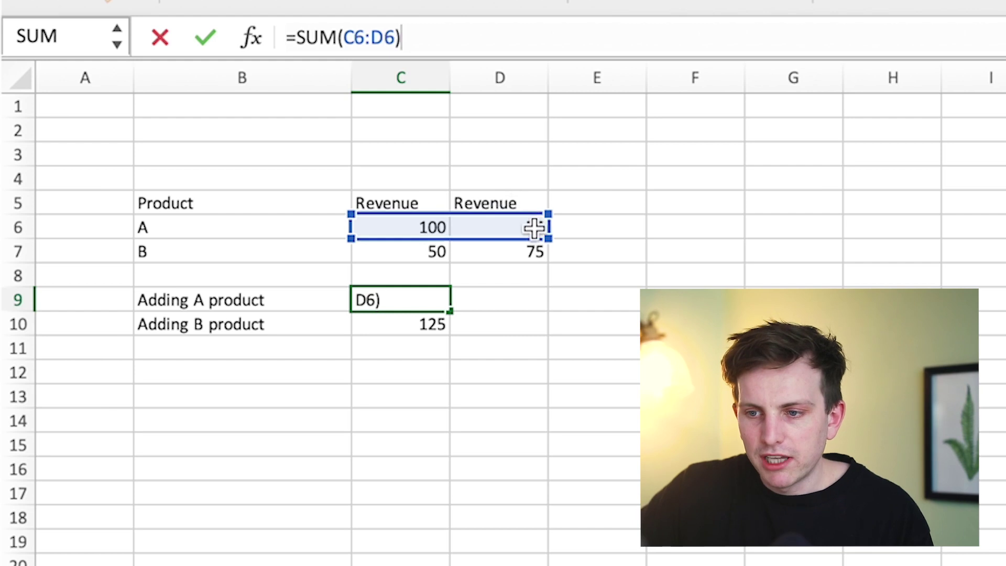
mouse_move(549, 239)
mouse_down()
mouse_move(917, 243)
mouse_move(580, 256)
mouse_move(565, 240)
mouse_up()
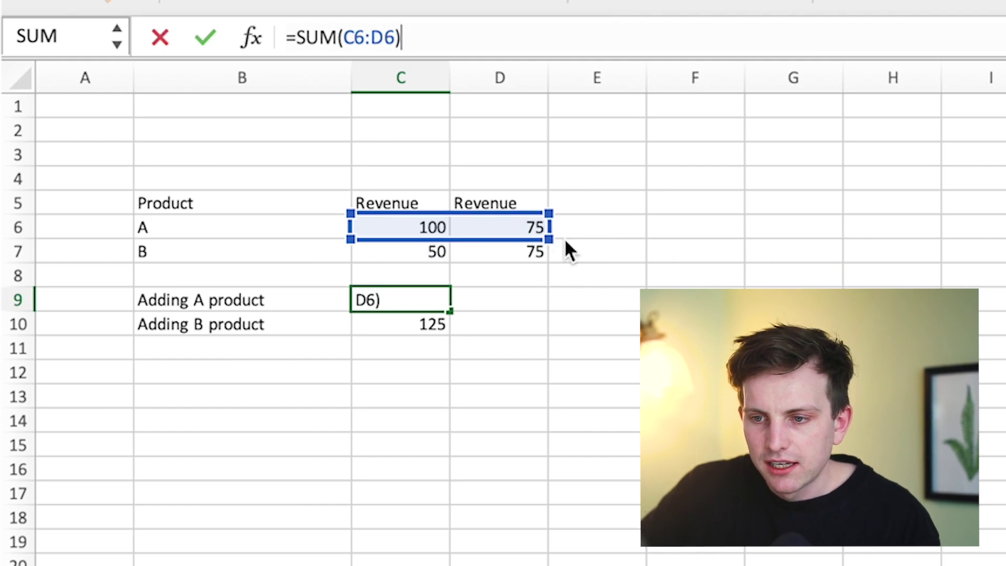
key(Return)
Step: Fill the SUM formula from C9 down to C10 and inspect the references in C10's formula
click(422, 305)
drag(450, 311, 449, 338)
click(427, 325)
click(545, 29)
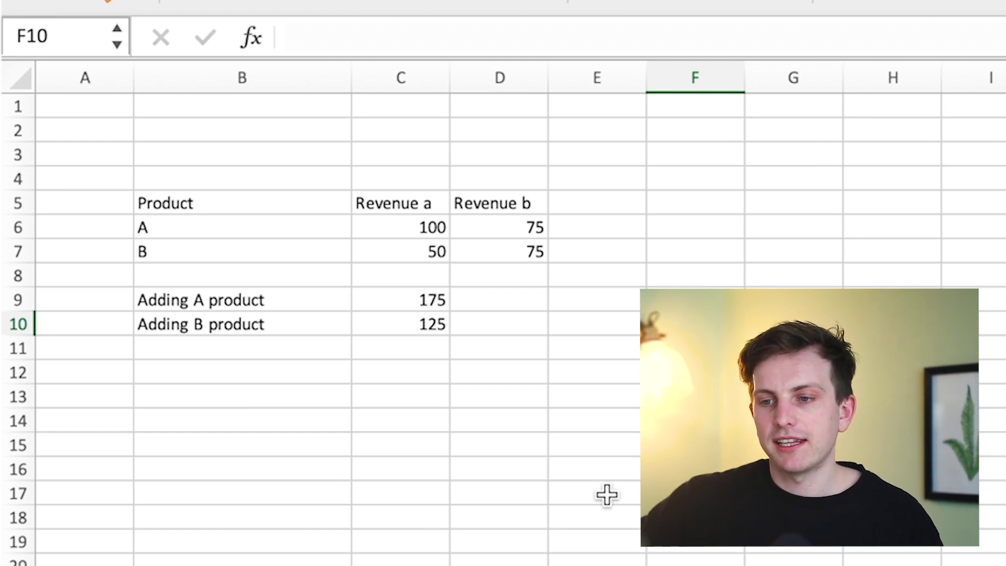
Step: Add a third revenue column headed Revenue c in E5, with 50 for both products in E6 and E7
click(595, 224)
click(598, 201)
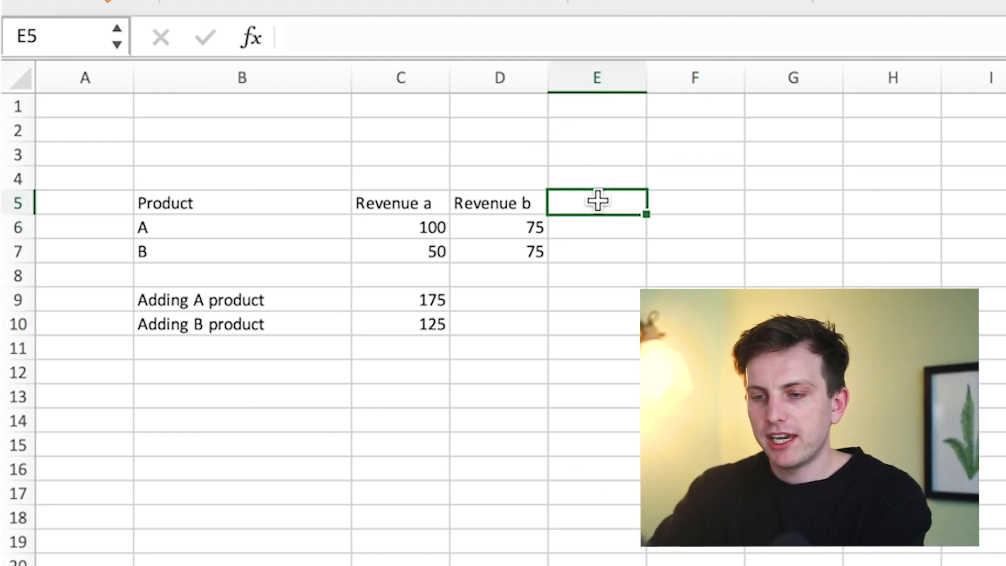
text(Revenue c)
key(Return)
text(50)
key(Return)
text(50)
key(Return)
click(341, 374)
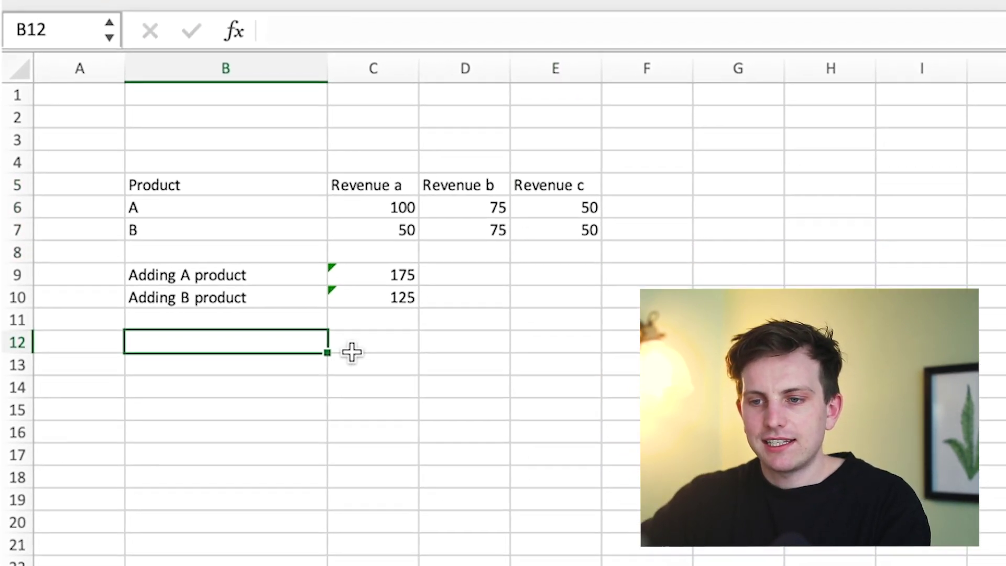
Step: Enter the variance headings Var a and b in G5 and var a and c in H5
click(763, 171)
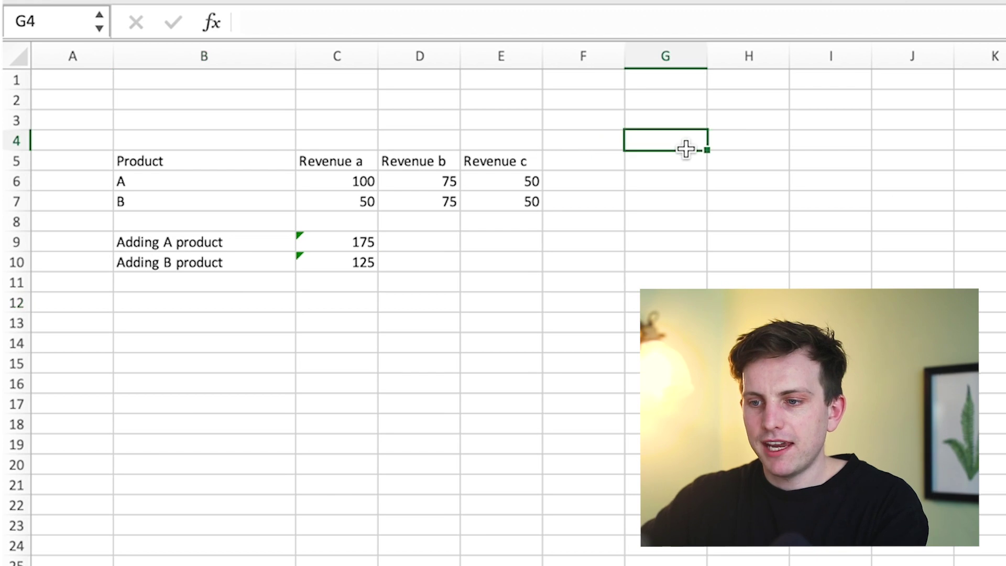
click(668, 163)
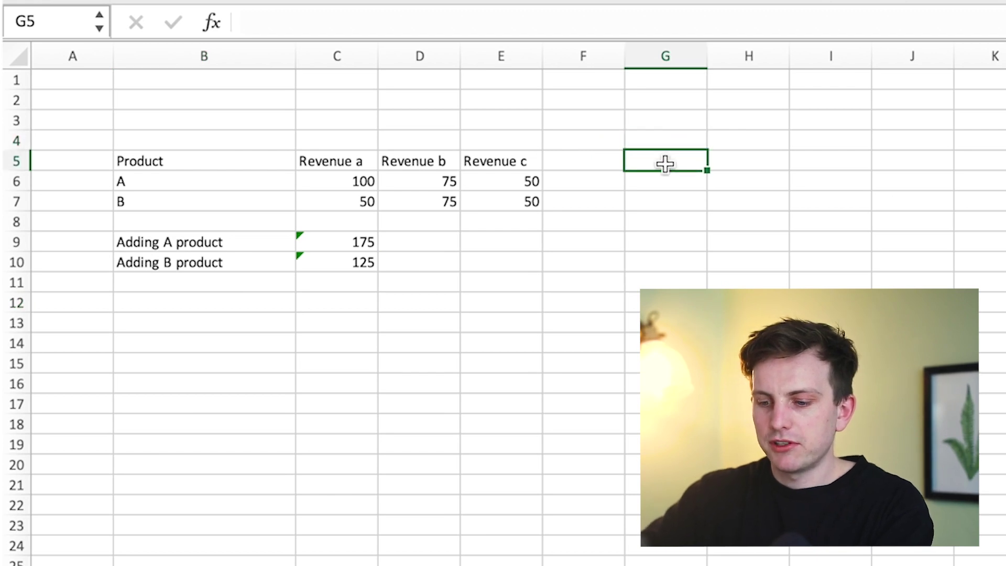
text(Var)
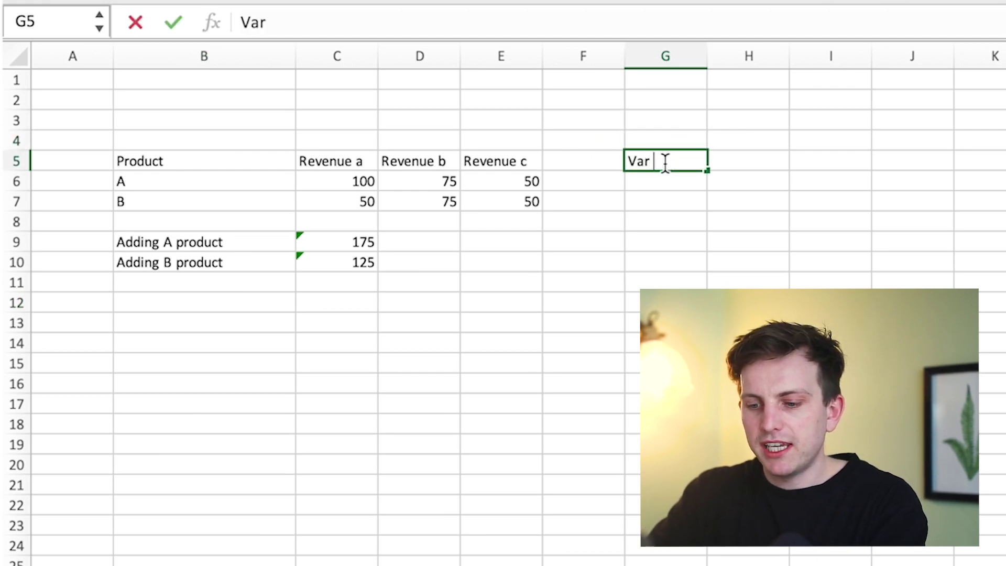
text( a and b)
key(Tab)
text(va)
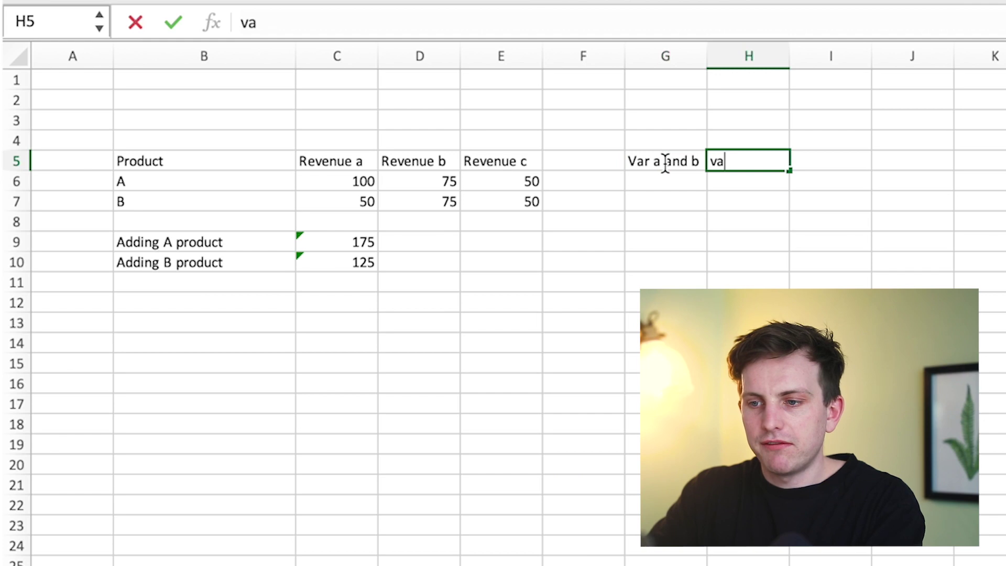
text(r a)
text(and c)
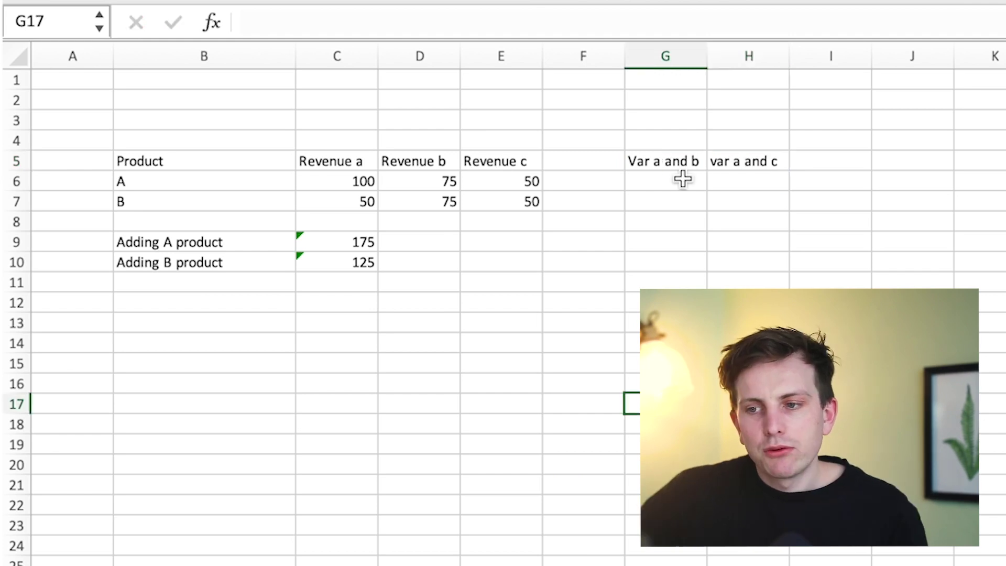
Step: Calculate product A's variance between Revenue a and Revenue b in G6 with the formula =C6-D6
click(688, 181)
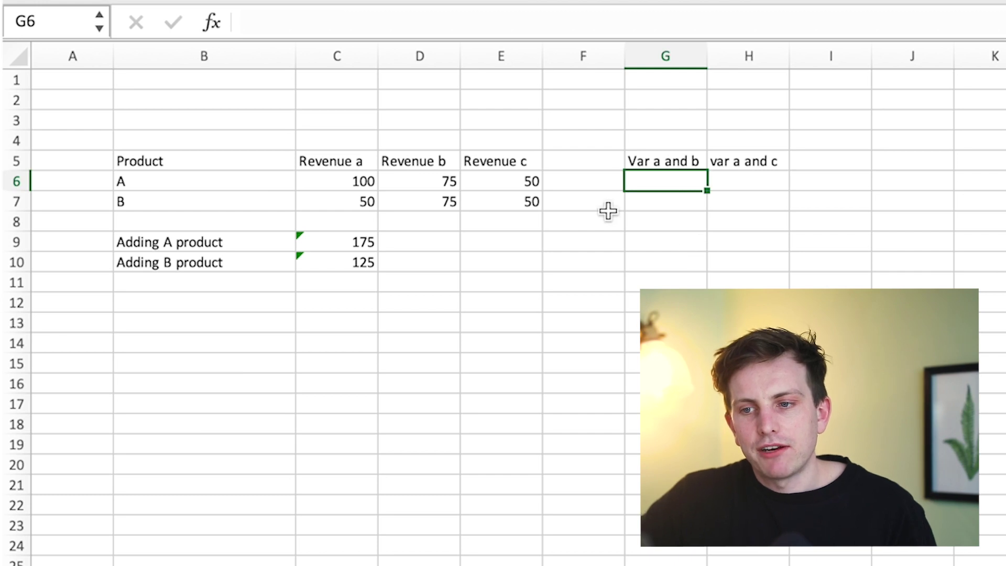
text(=)
click(370, 183)
text(-)
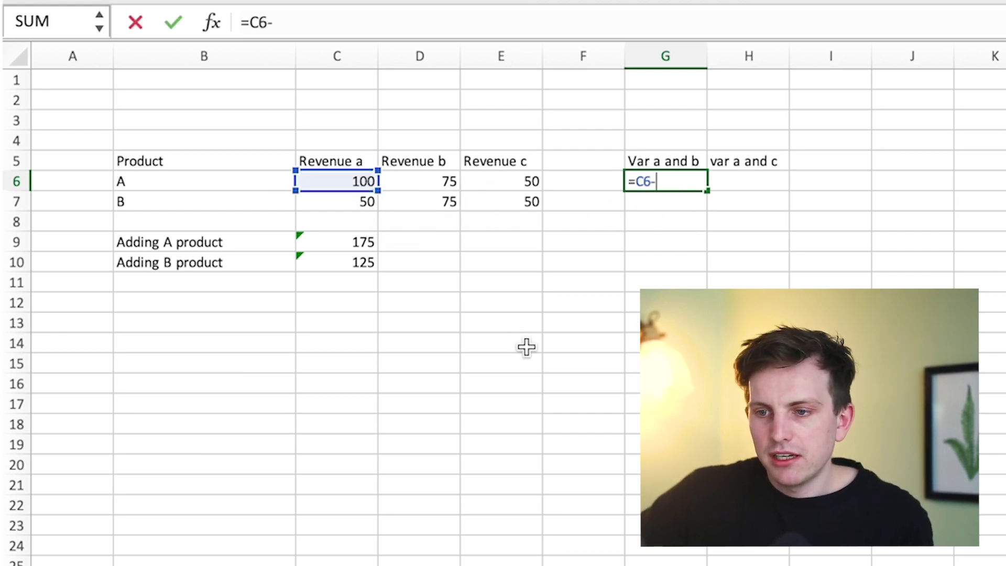
click(423, 184)
key(Return)
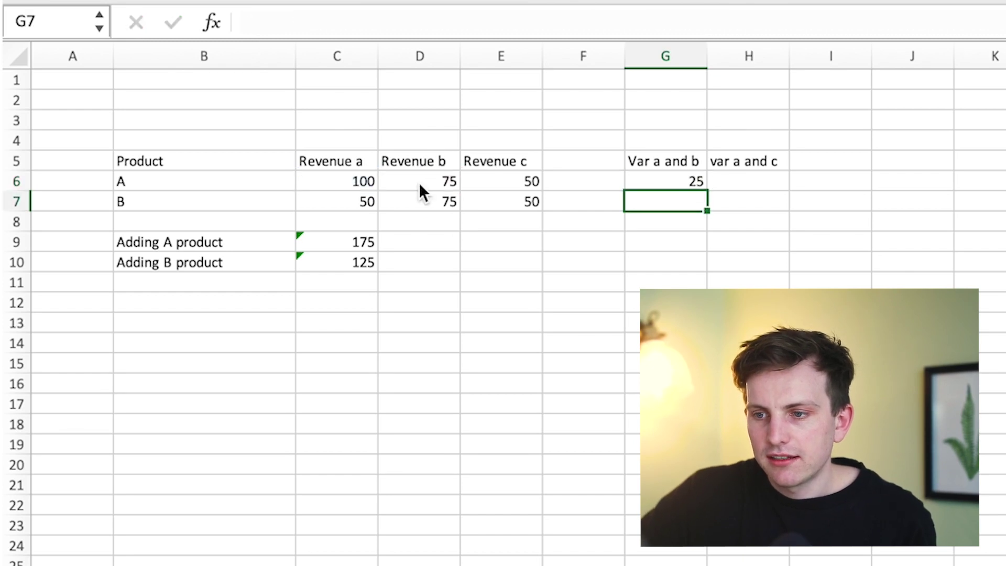
Step: Calculate product A's variance between Revenue a and Revenue c in H6 with the formula =C6-E6
click(769, 181)
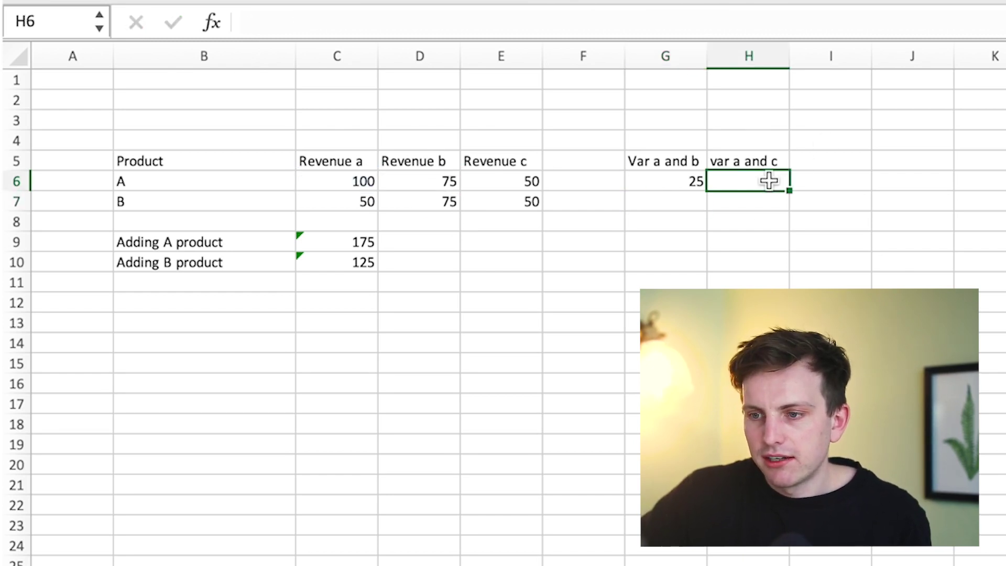
text(=)
click(347, 181)
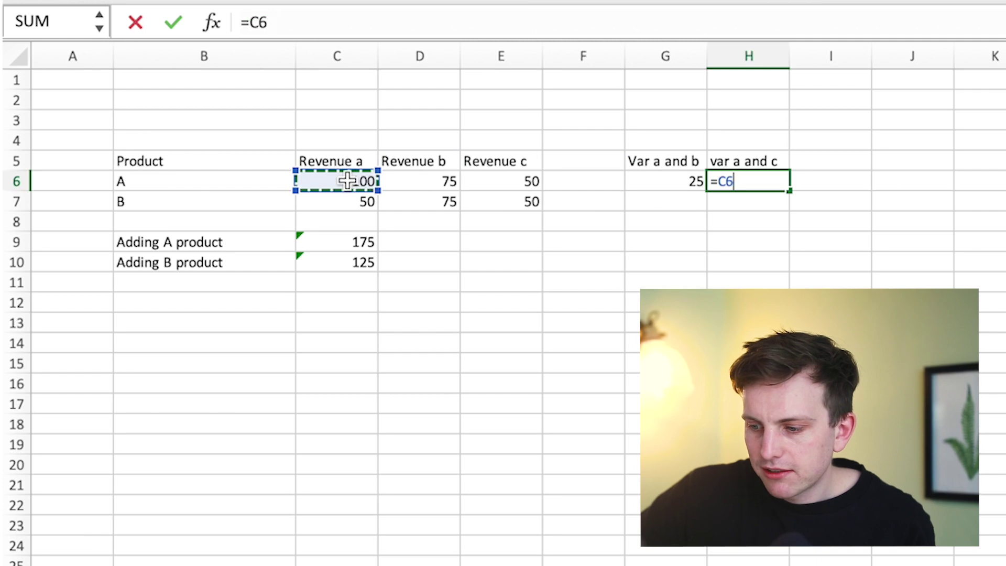
text(-)
click(506, 180)
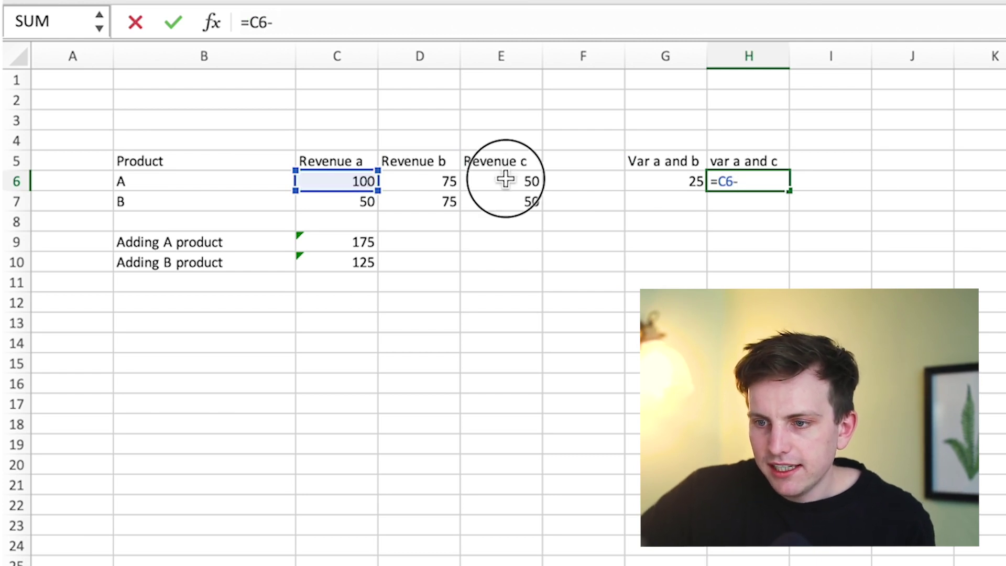
key(Return)
Step: Fill the variance formulas in G6:H6 down to row 7 and check the cell references in G7 and H7
drag(686, 176, 787, 206)
click(952, 266)
click(703, 204)
click(635, 18)
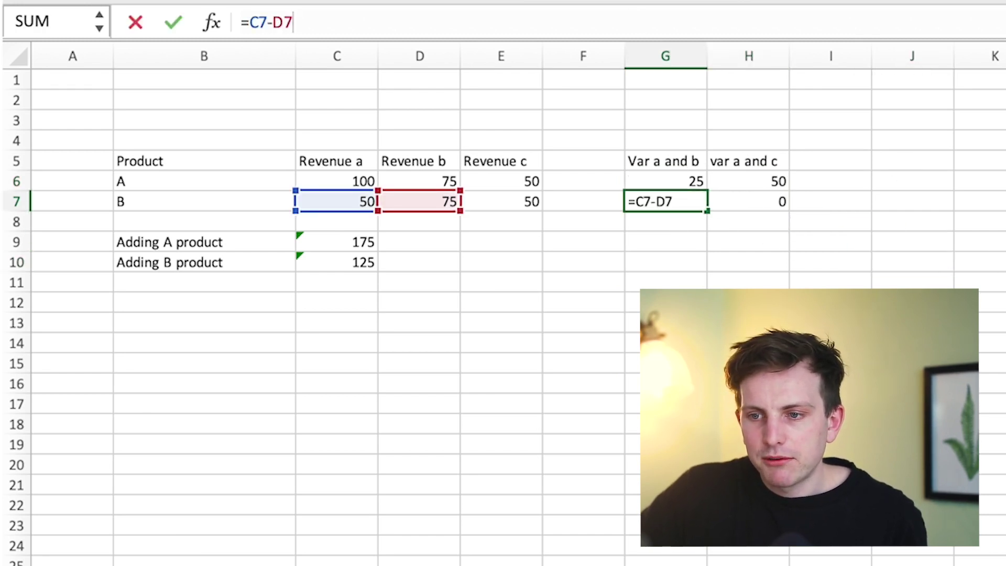
click(970, 278)
click(741, 204)
click(753, 19)
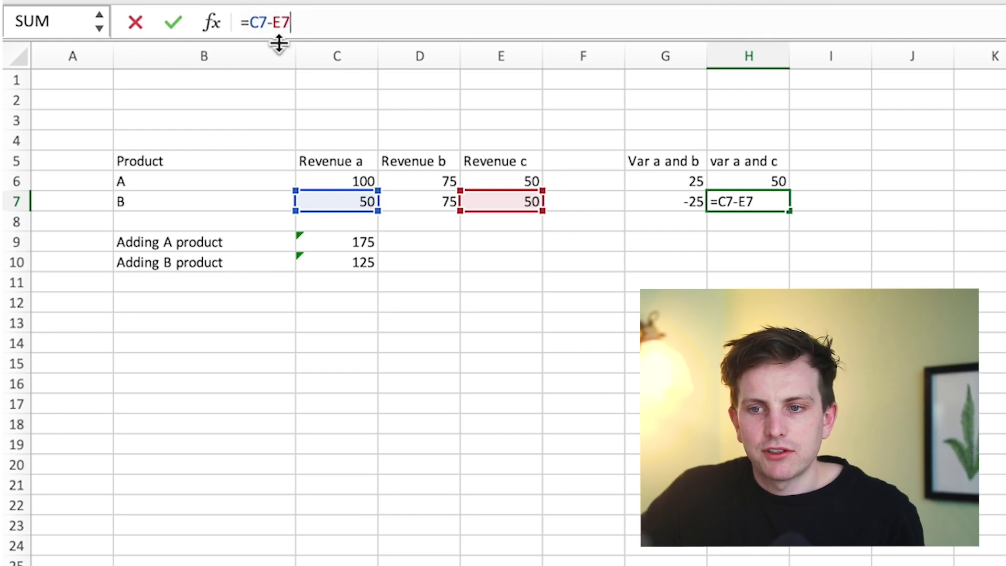
click(250, 50)
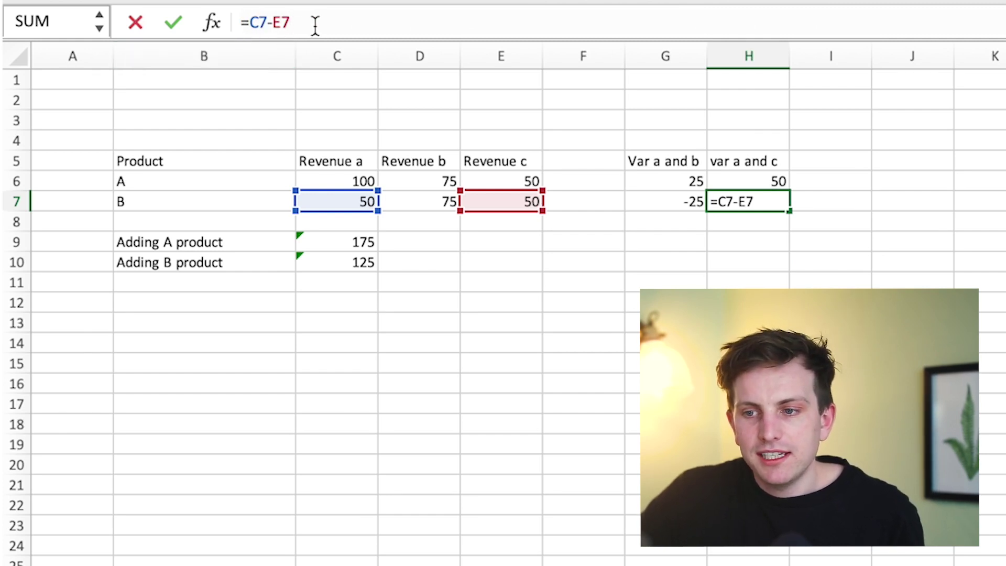
click(912, 343)
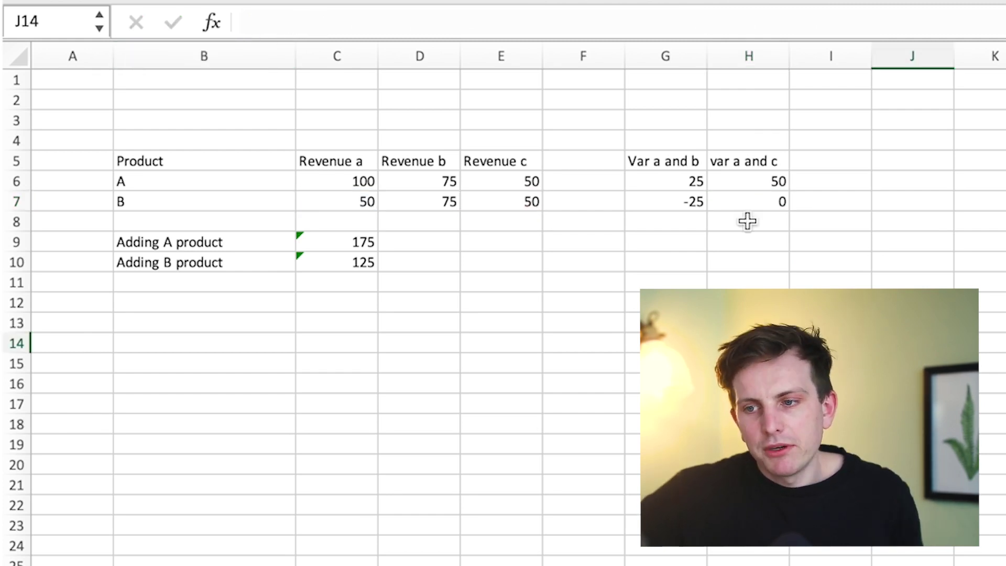
Step: Make the C6 reference absolute in G6's variance formula so that it reads =$C$6-D6
click(692, 182)
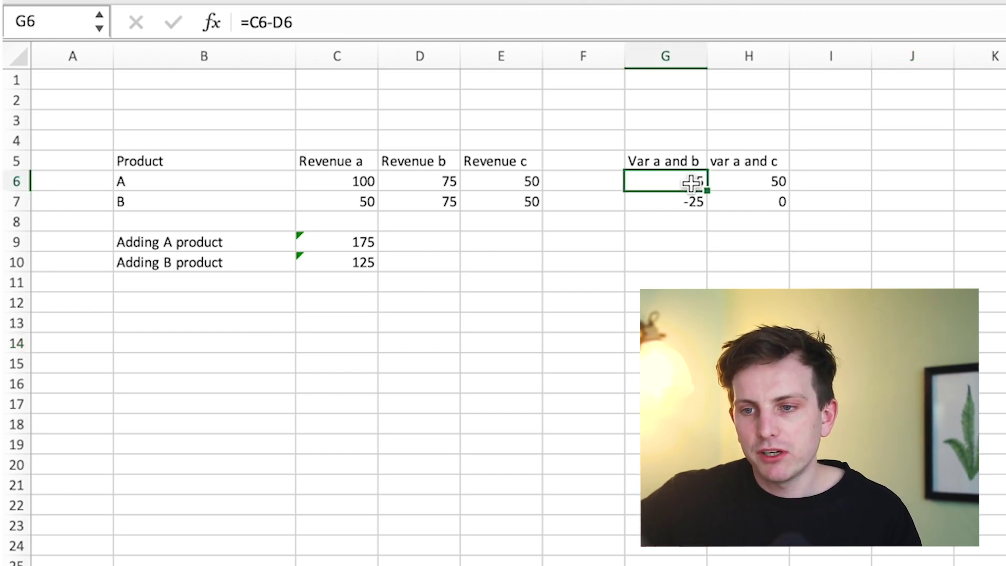
click(260, 22)
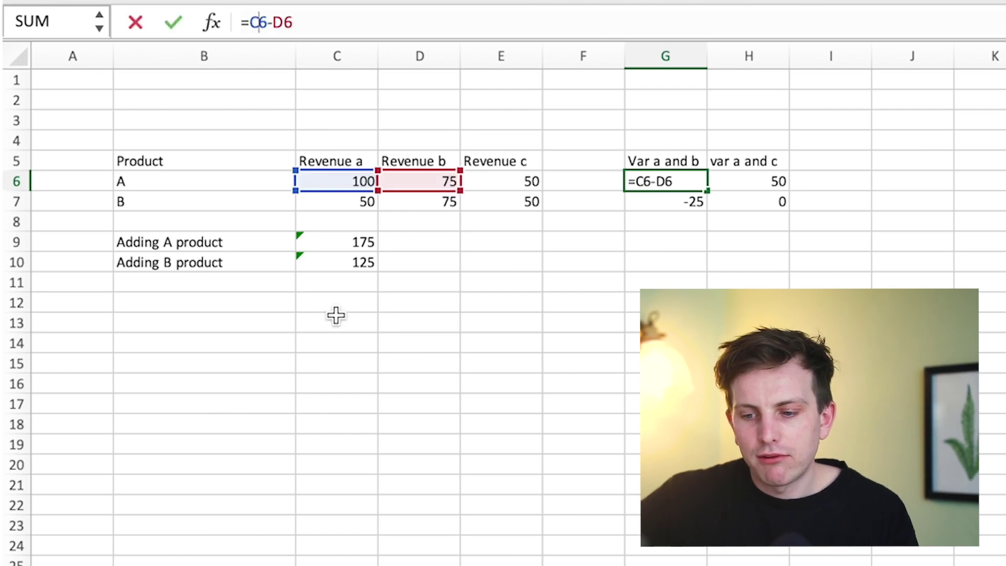
key(F4)
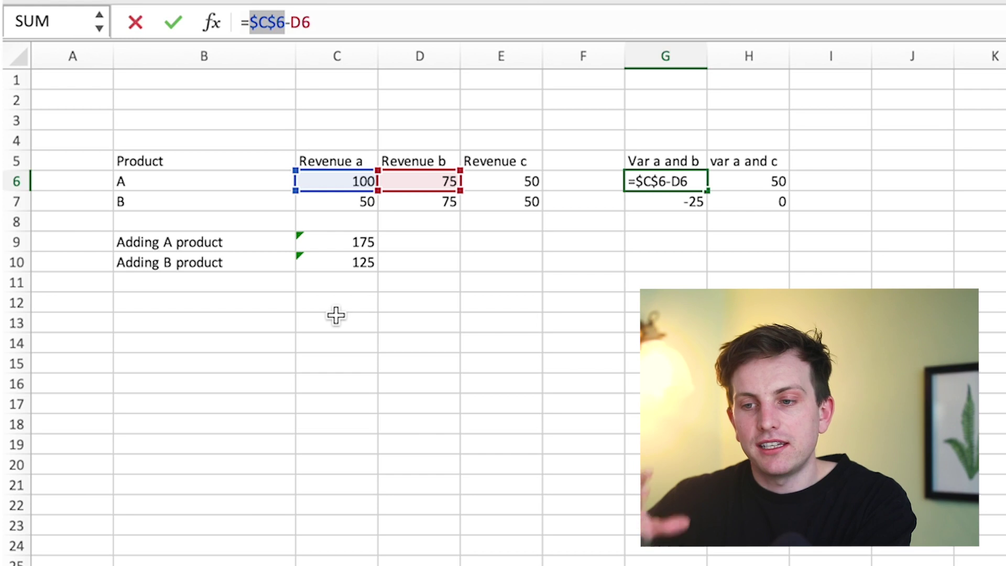
key(Return)
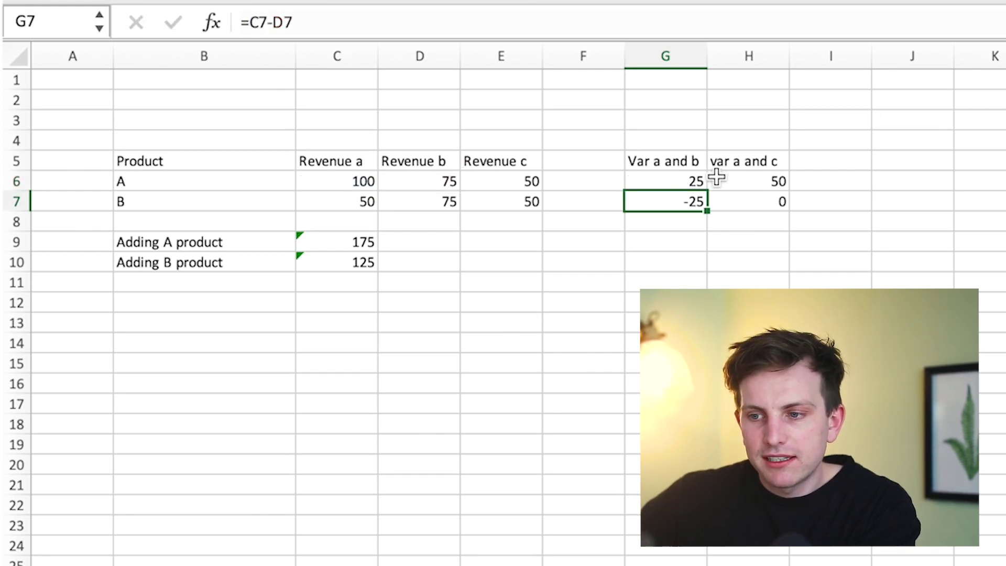
Step: Fill G6's absolute-reference formula down to row 7 and across to H6, and check the references in H6
click(692, 182)
double_click(708, 191)
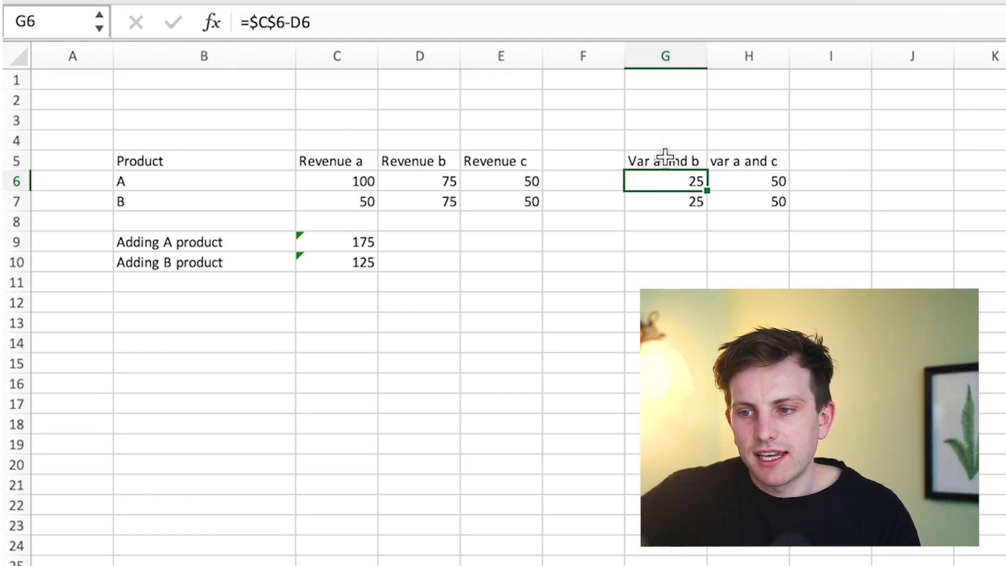
drag(706, 190, 770, 185)
click(761, 180)
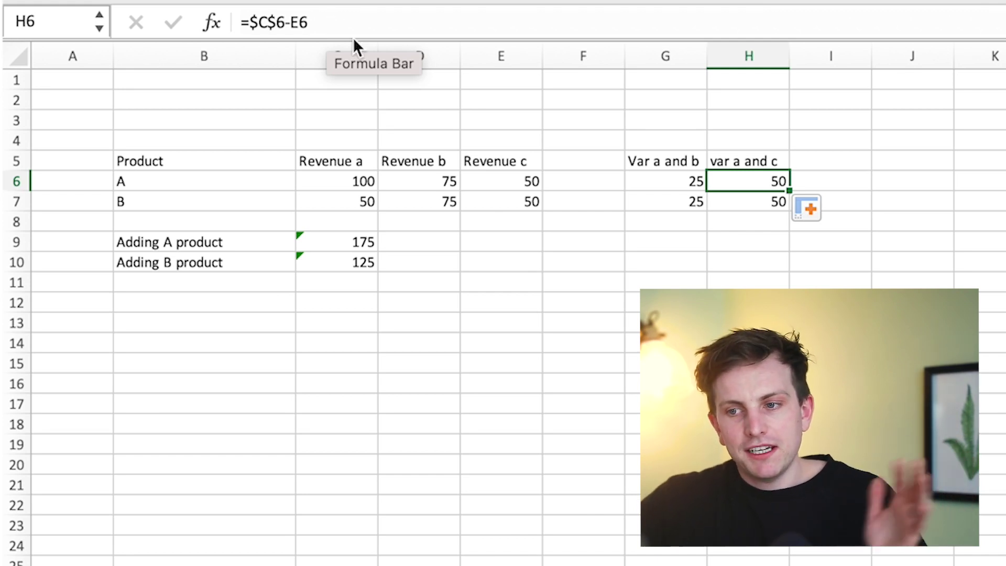
Step: Copy the absolute-reference formula from G6 into G7 again and open G7's formula to examine its references
click(696, 202)
key(ctrl+v)
click(693, 184)
drag(707, 187, 703, 209)
click(677, 204)
click(617, 23)
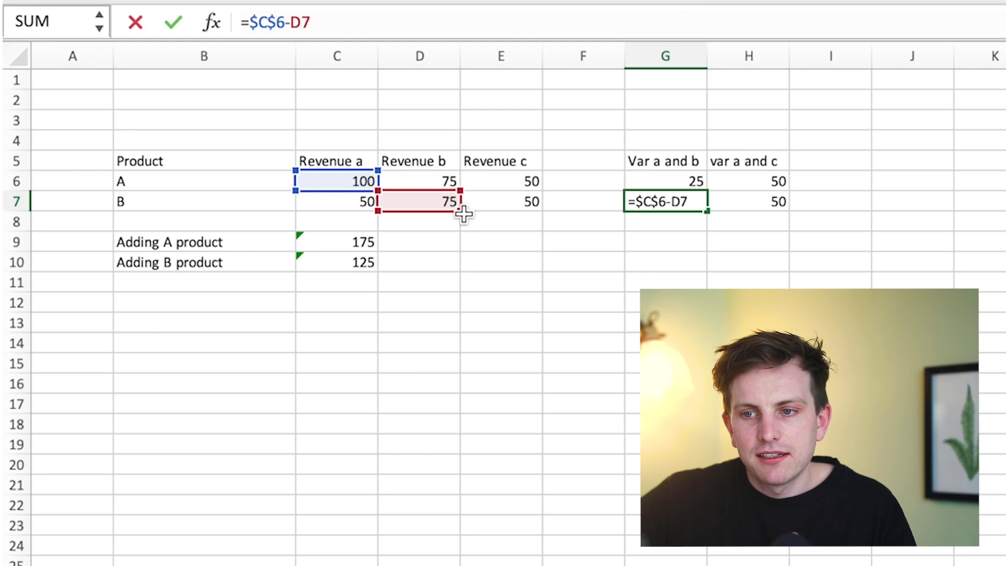
Step: Change the C6 reference in G6's variance formula to lock only the column, so that it reads =$C6-D6
click(724, 274)
click(693, 183)
click(684, 212)
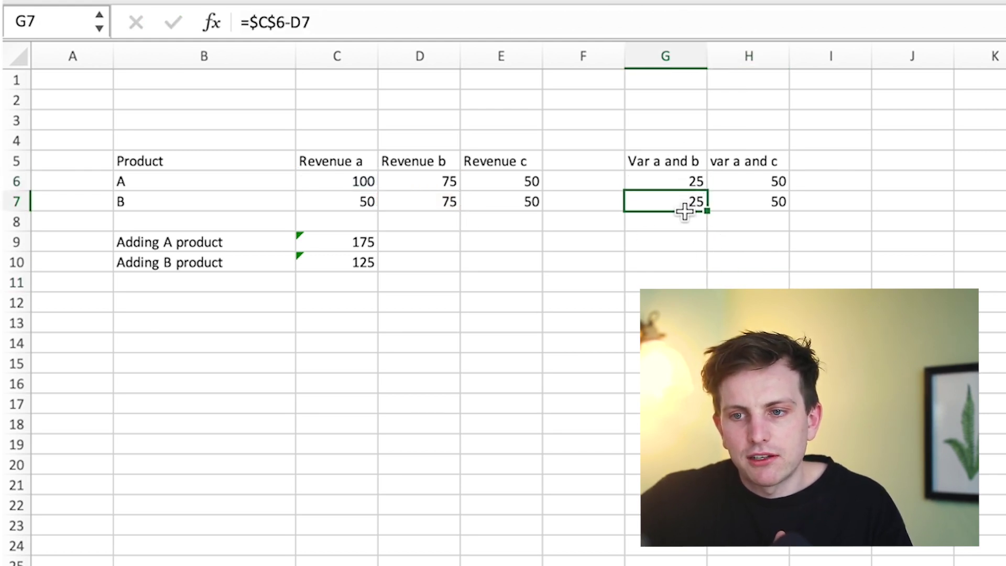
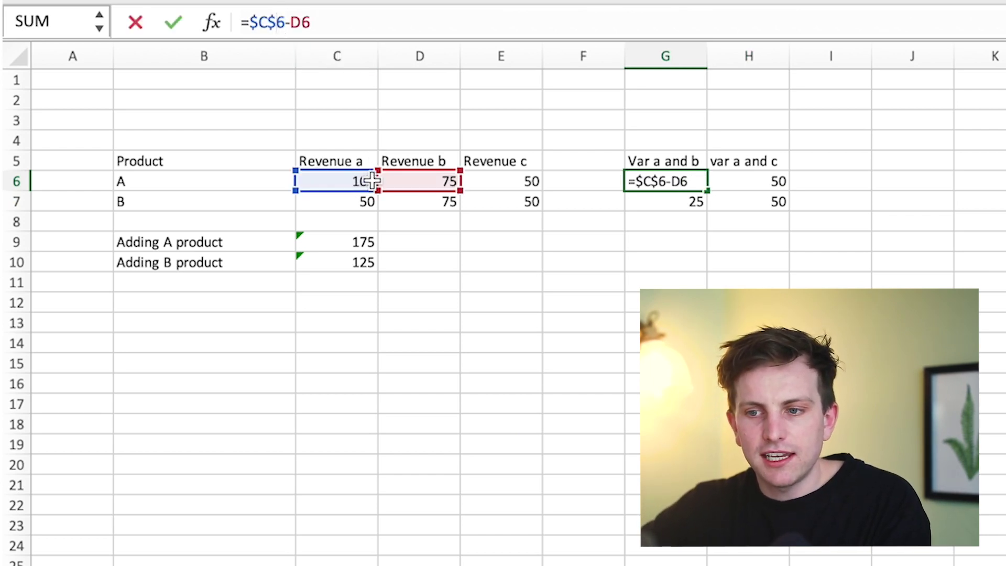
key(F4)
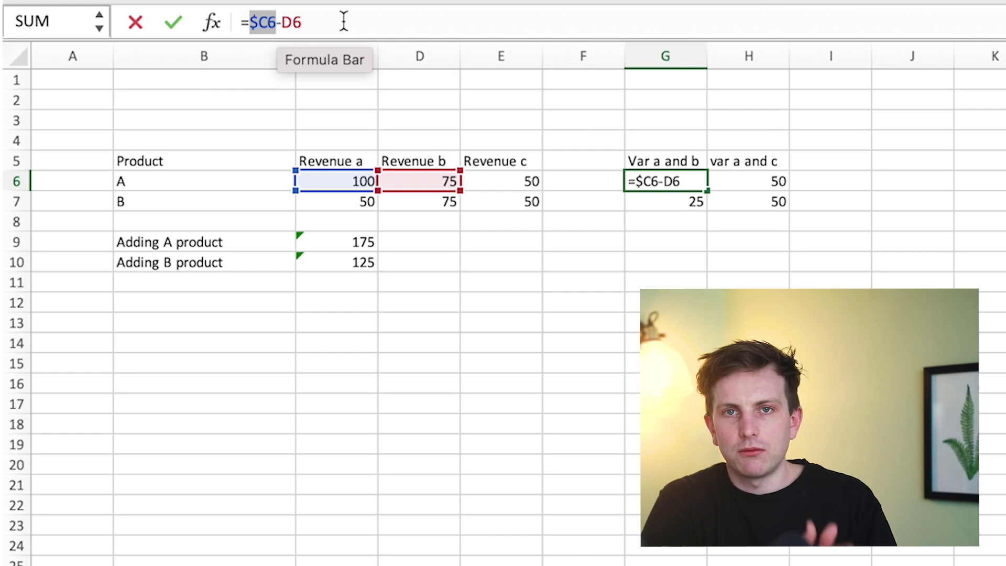
key(Return)
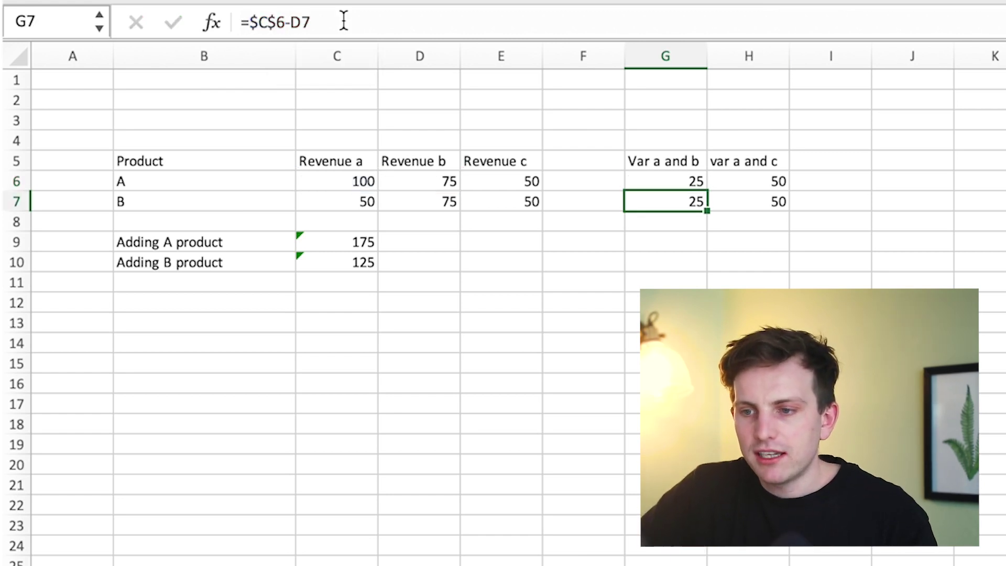
Step: Fill G6's column-locked formula down to row 7 and across to column H, checking the references in G7
click(697, 180)
drag(704, 183, 775, 204)
click(676, 202)
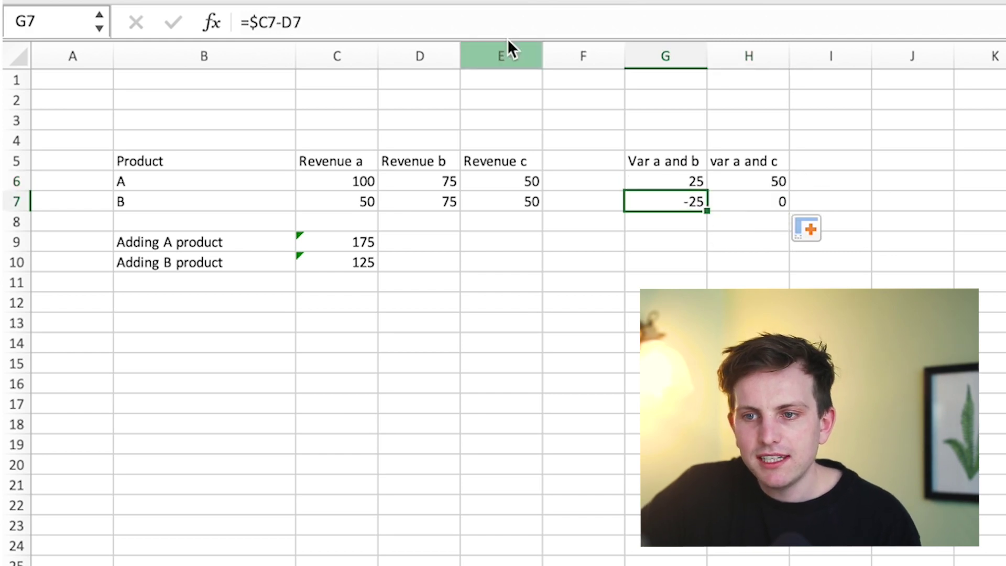
click(508, 27)
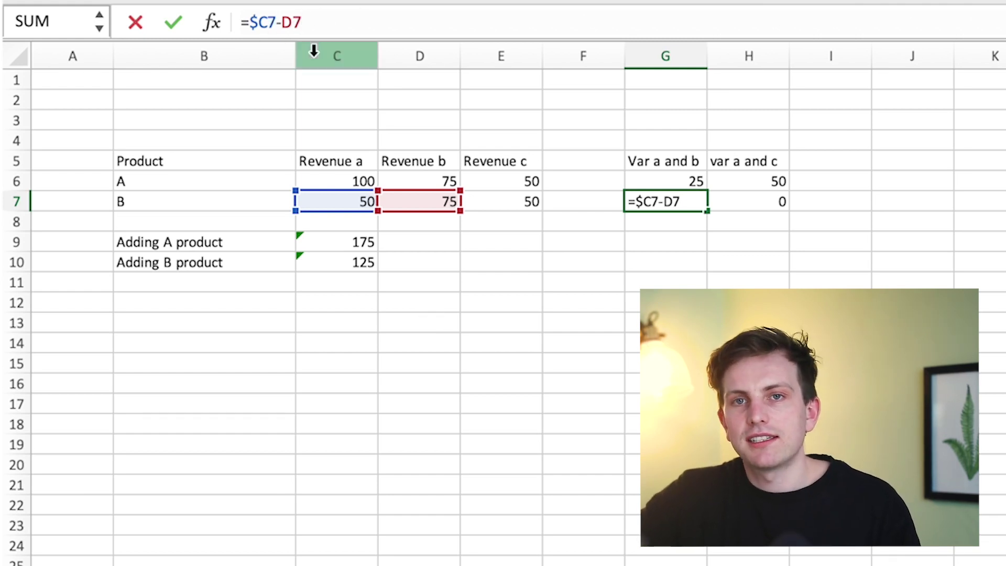
drag(707, 211, 770, 205)
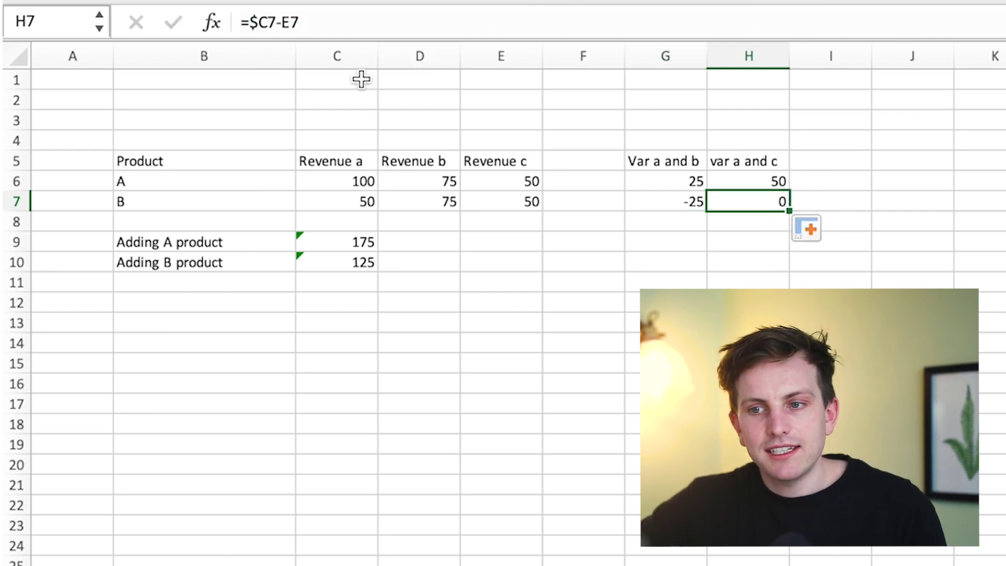
Step: Compare the cell references in the variance formulas of H7, G7 and G6
click(439, 23)
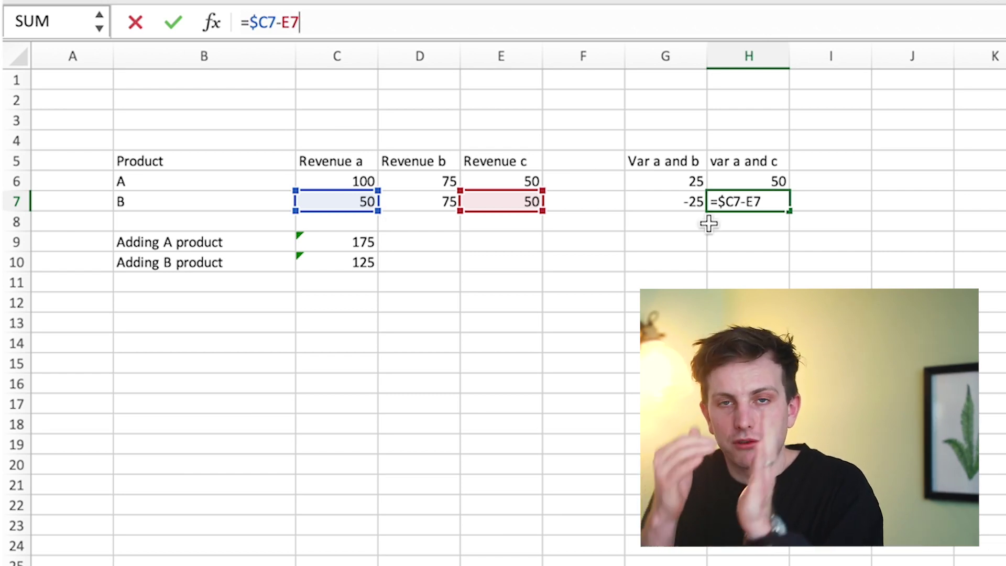
click(687, 206)
click(769, 206)
click(681, 204)
click(739, 203)
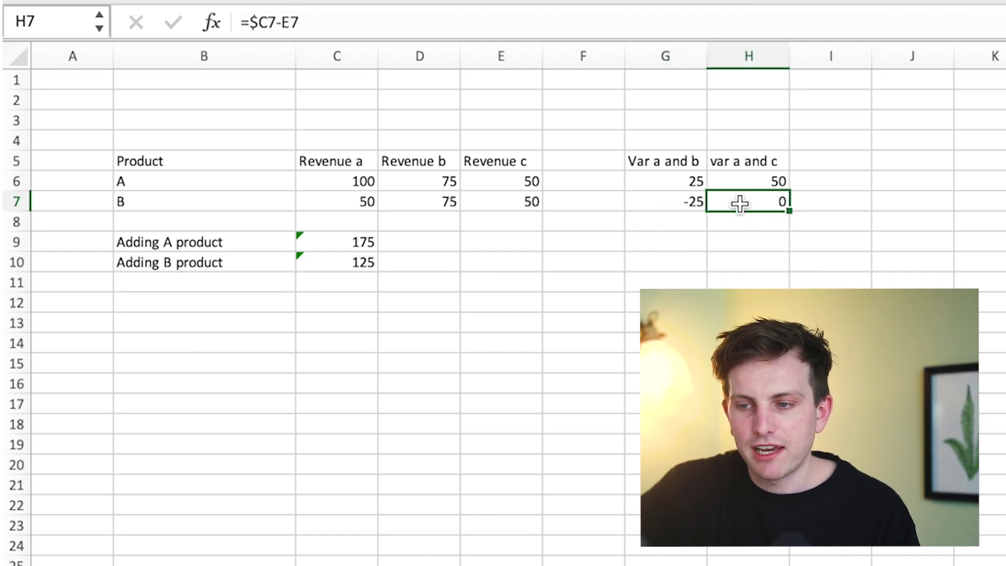
click(667, 187)
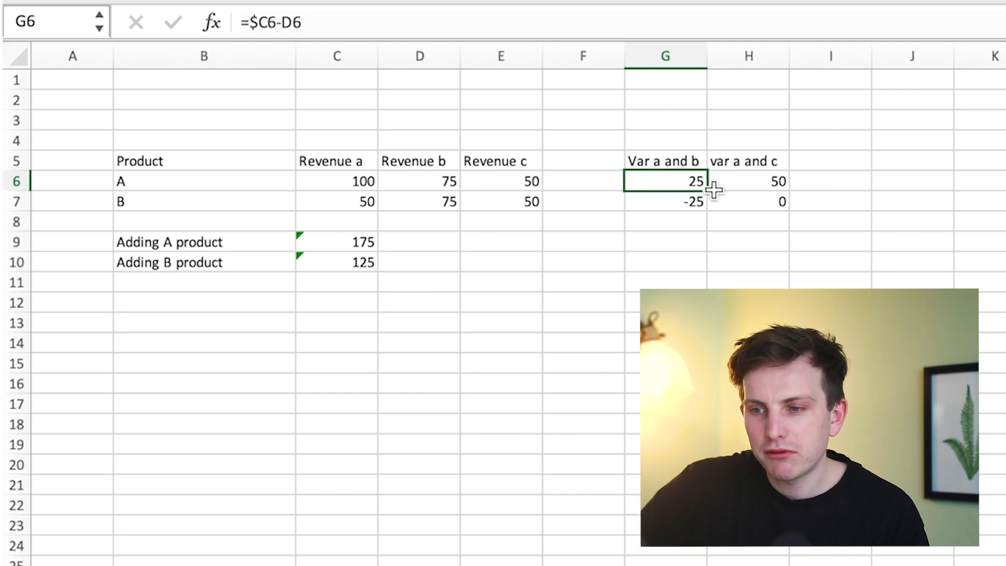
click(660, 173)
Step: Insert an empty column before Revenue b and another before Revenue c
drag(338, 160, 396, 197)
drag(414, 161, 489, 204)
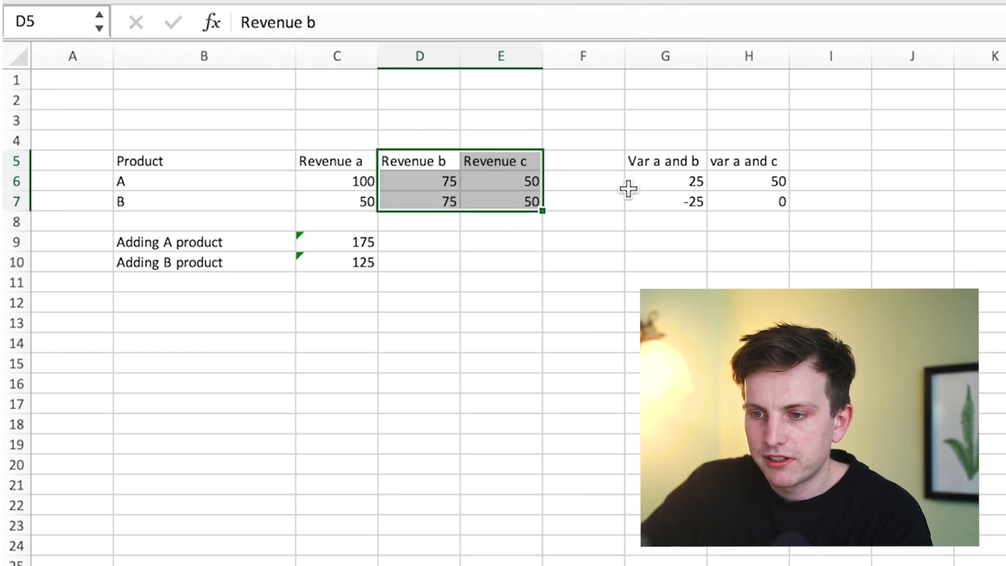
drag(645, 161, 745, 181)
drag(438, 163, 829, 206)
drag(600, 157, 905, 205)
click(831, 303)
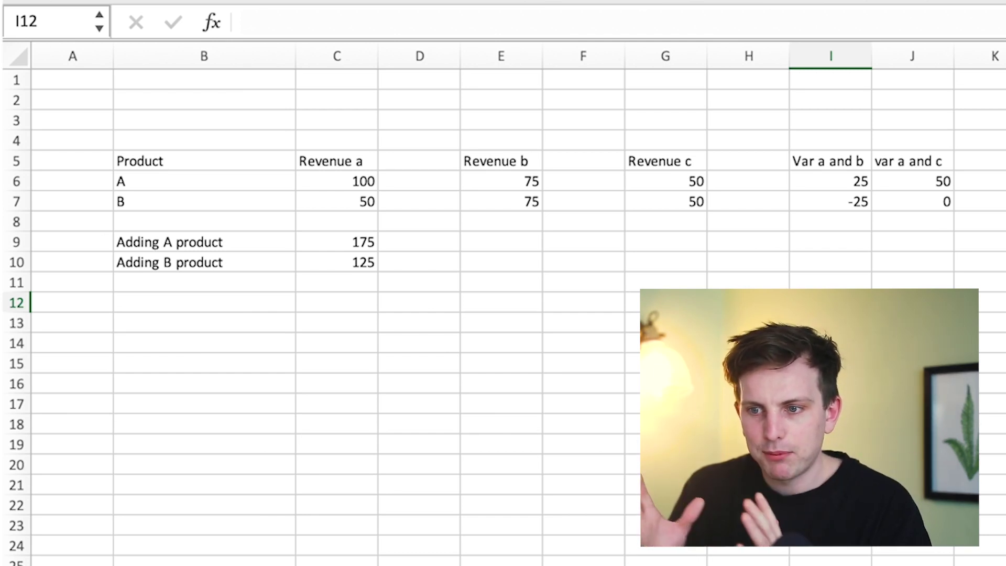
Step: Check I6's variance formula, fill it across to J6 and examine the references in J6
click(839, 178)
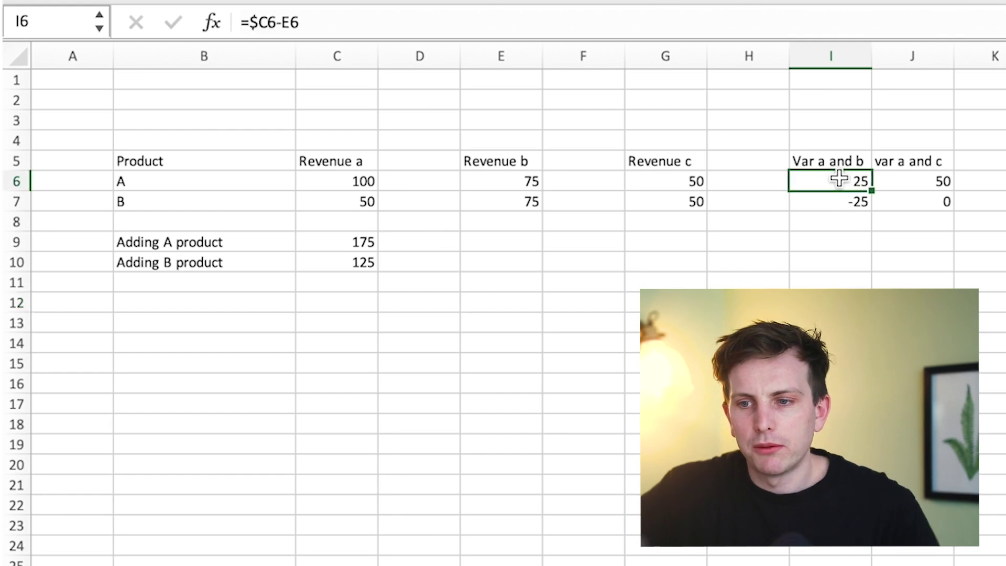
click(362, 21)
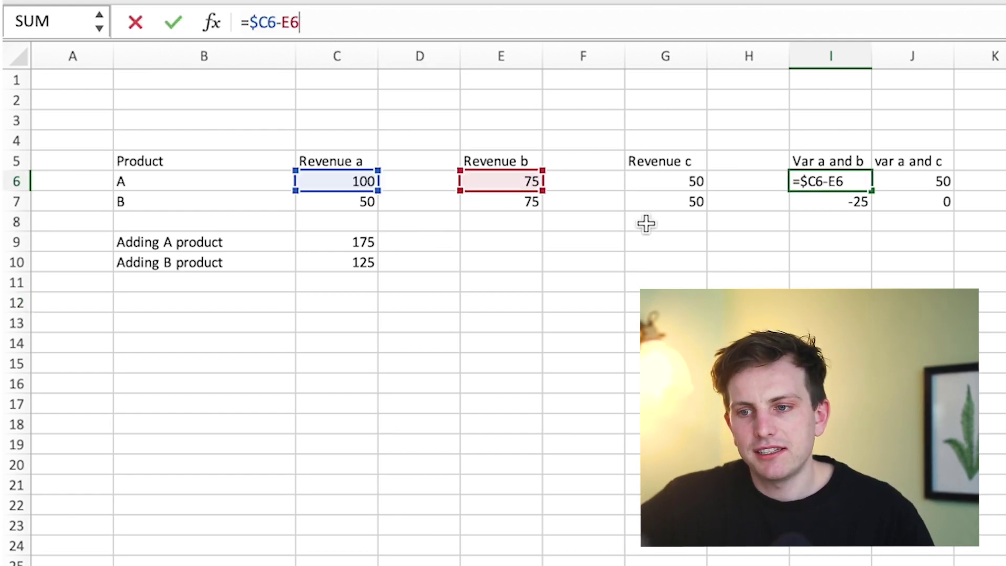
key(Return)
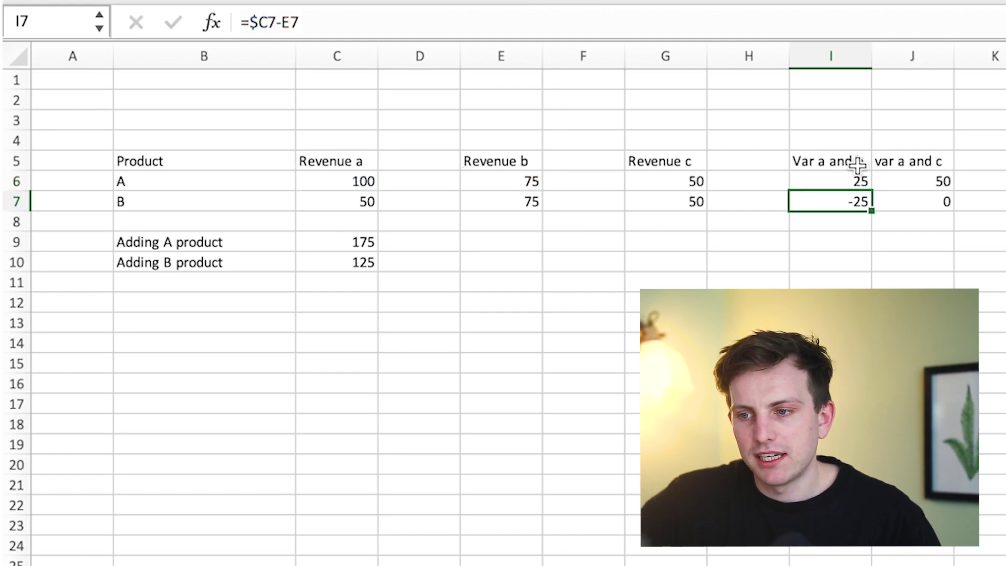
click(852, 182)
drag(867, 188, 972, 195)
click(927, 184)
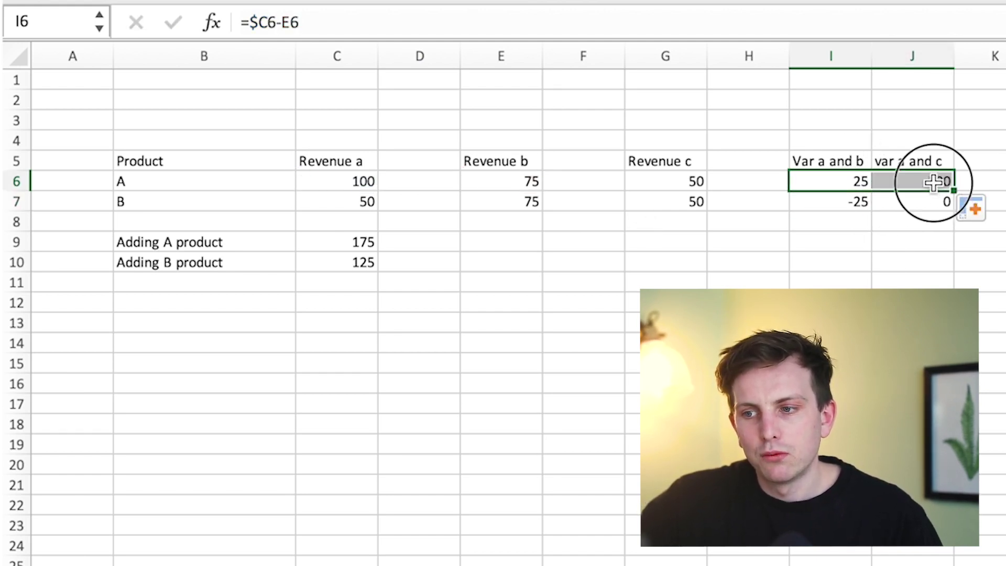
click(731, 22)
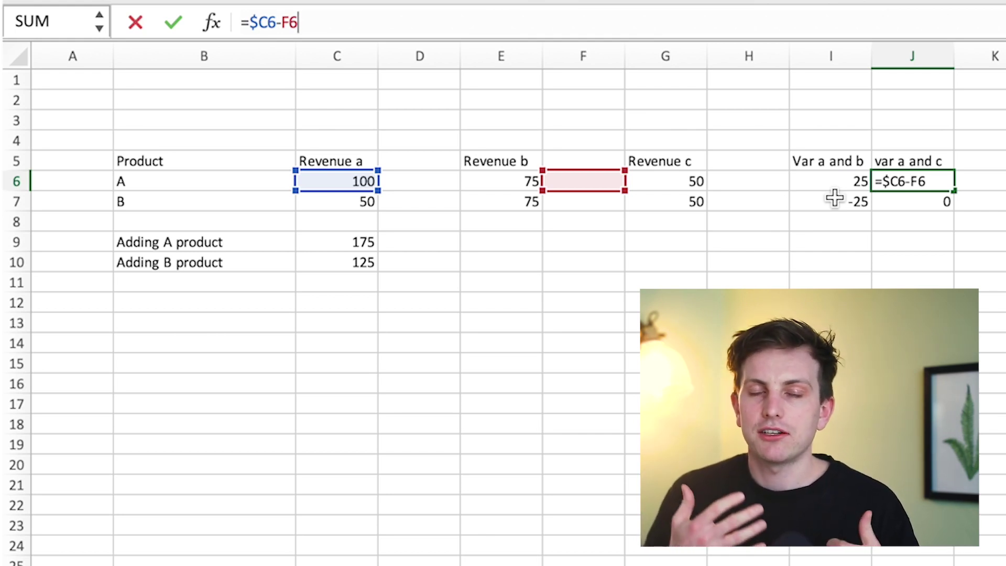
key(Return)
Step: Examine the range used by the SUM formula in C9, beside Adding A product
click(400, 227)
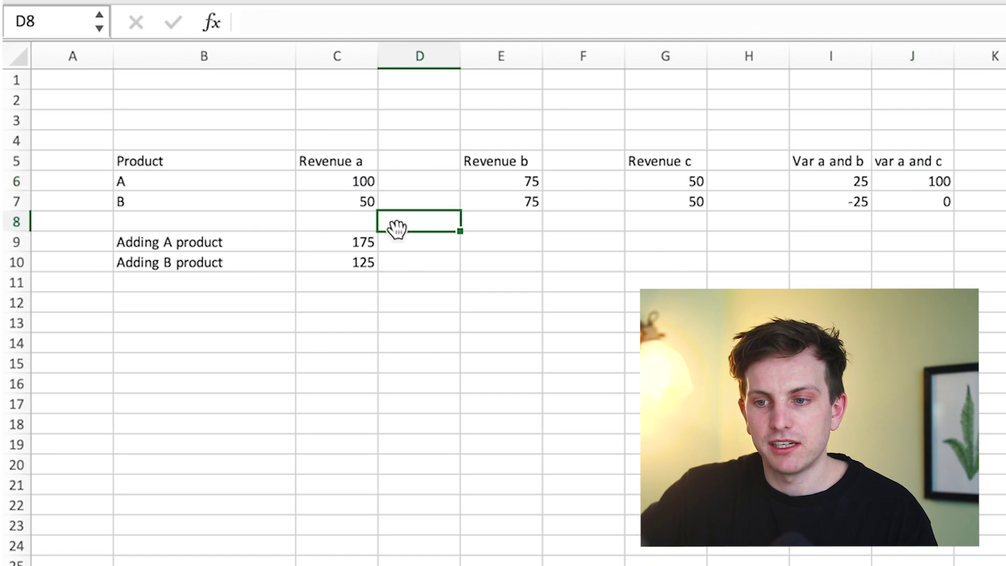
click(351, 243)
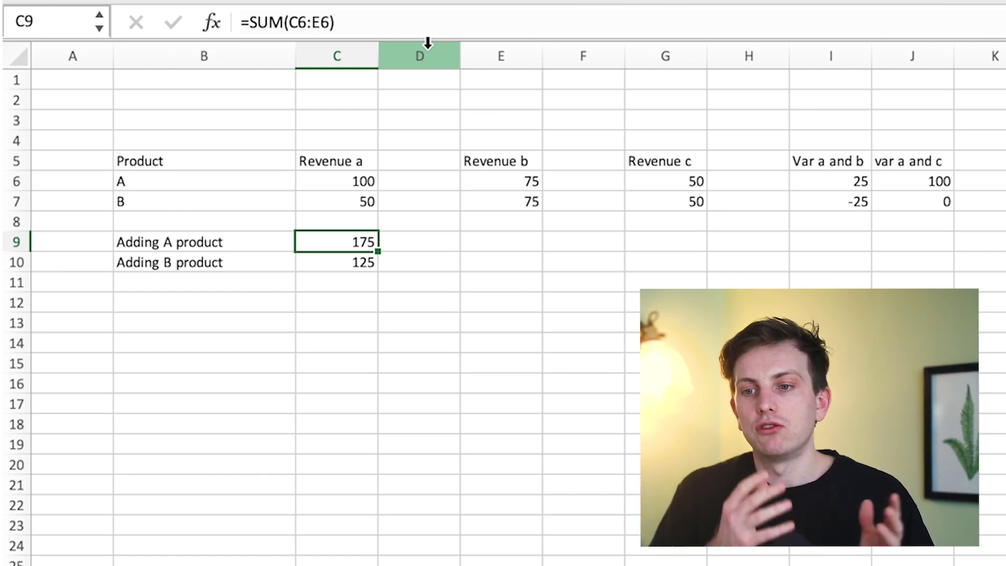
drag(247, 21, 306, 23)
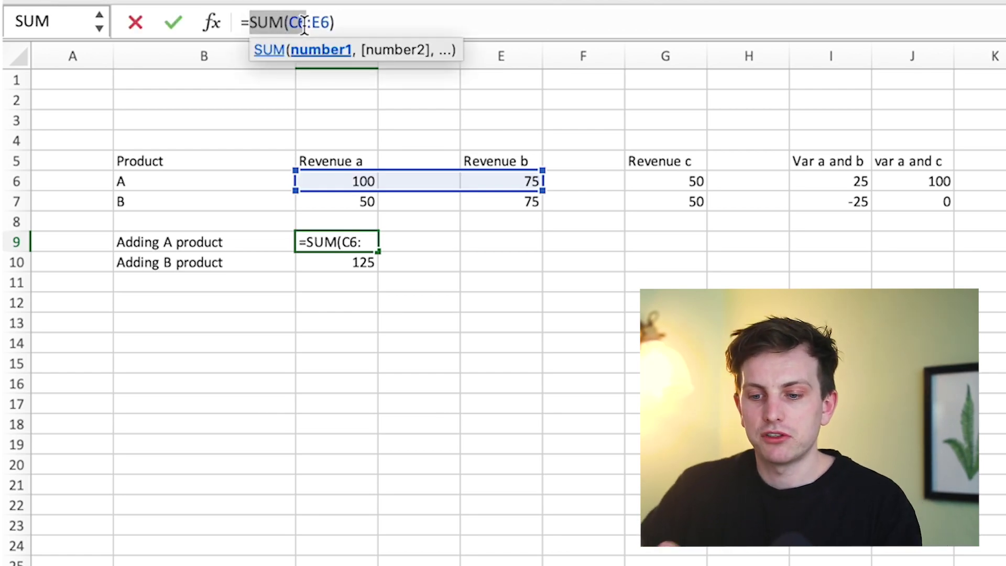
key(Escape)
Step: Delete the two empty columns between the revenue columns and refill G6's variance formula across G6:H7
click(419, 61)
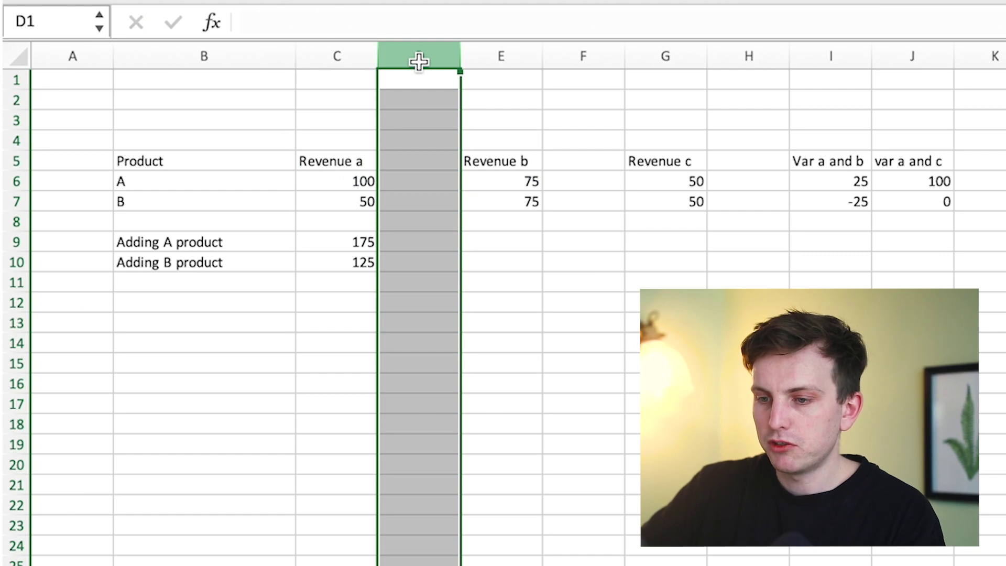
key(ctrl+minus)
click(481, 63)
key(ctrl+minus)
click(681, 181)
drag(705, 191, 791, 204)
Step: Insert three blank rows above the Adding A product row
click(564, 409)
click(363, 244)
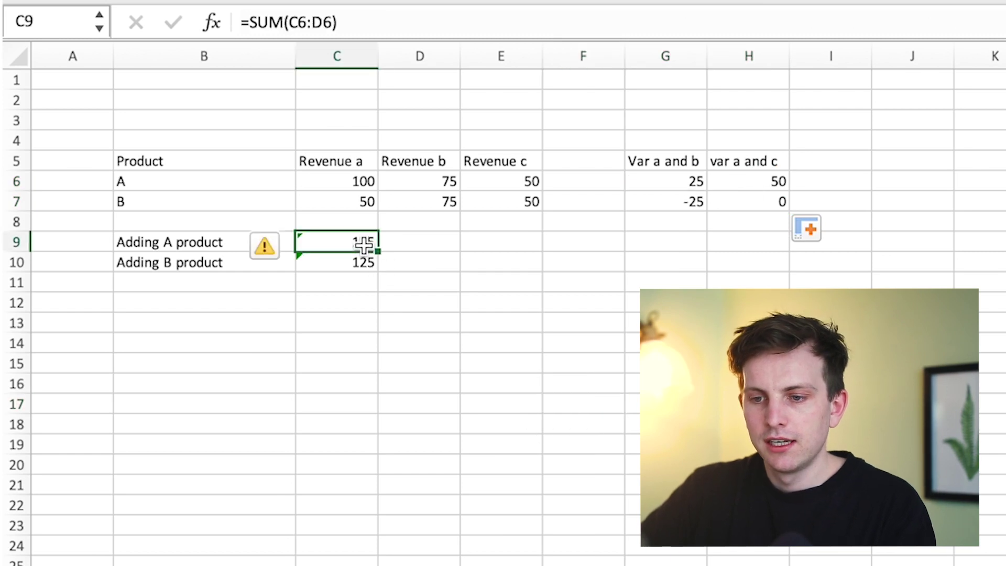
key(shift+space)
key(ctrl+shift+plus)
key(ctrl+shift+plus)
key(ctrl+shift+plus)
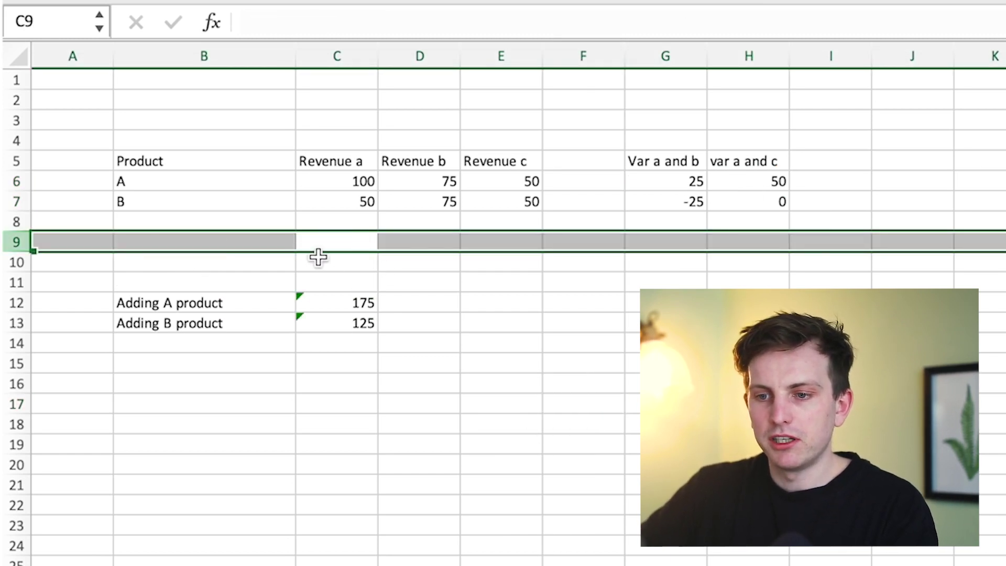
Step: Label cell B9 as average
double_click(263, 247)
text(=aver)
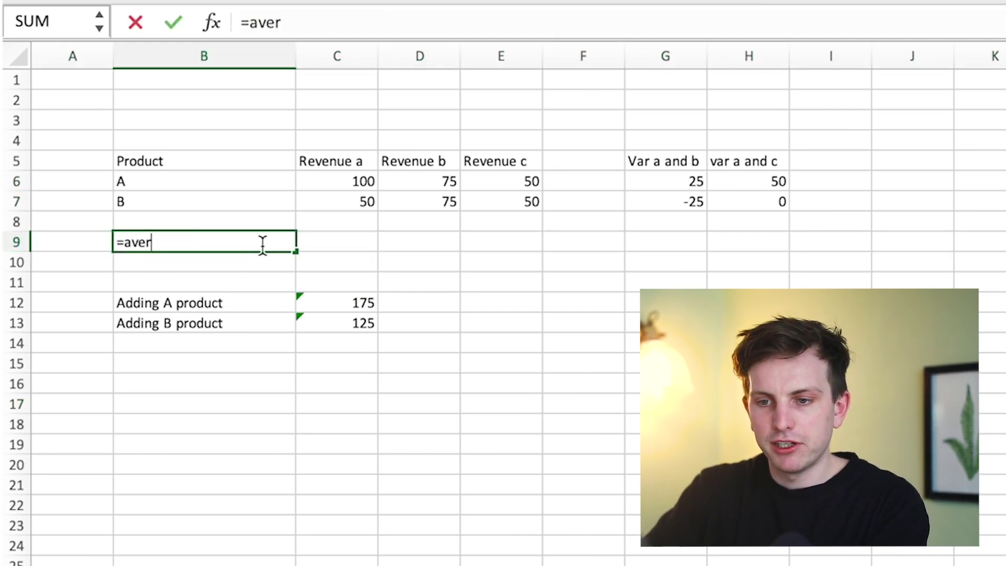
text(age()
key(BackSpace)
key(BackSpace)
key(BackSpace)
key(BackSpace)
key(BackSpace)
key(BackSpace)
key(BackSpace)
key(BackSpace)
key(BackSpace)
text(average)
key(Tab)
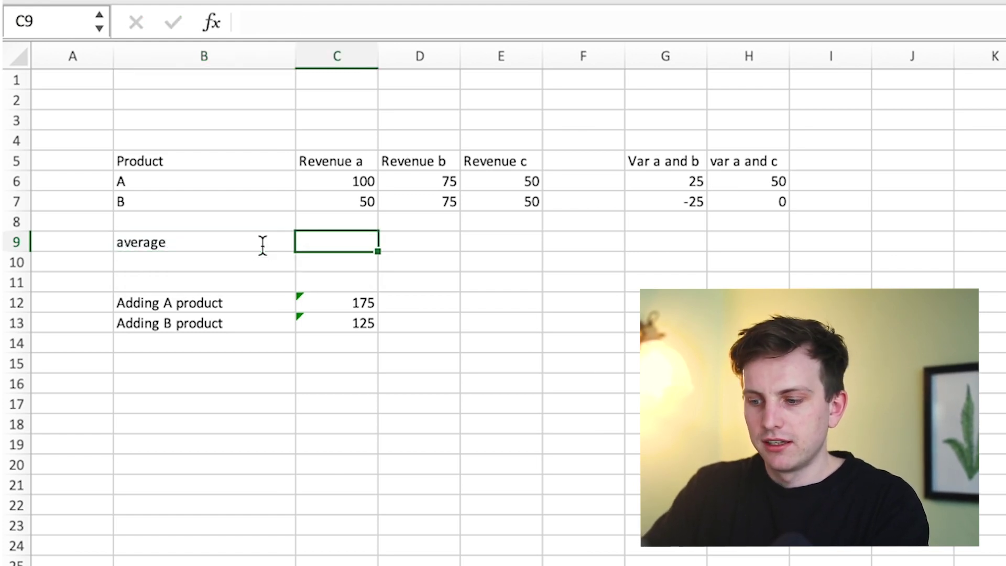
Step: Enter =AVERAGE(C6:C7) in C9 and fill it across to E9
text(=average()
drag(337, 202, 338, 178)
key(Return)
click(359, 246)
drag(382, 253, 531, 257)
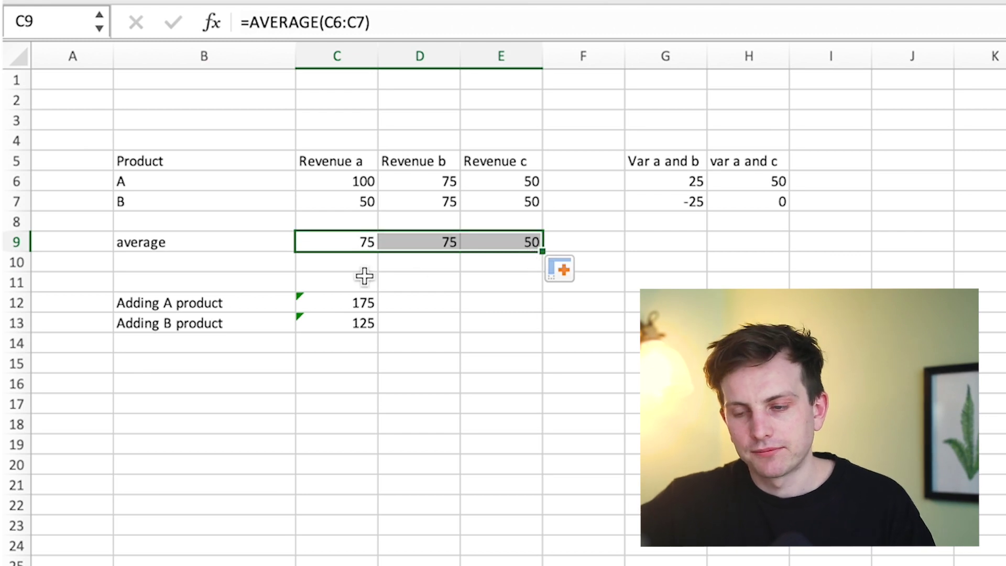
Step: Label cell B10 as count and enter =COUNT(C6:C7) in C10
click(234, 270)
text(c)
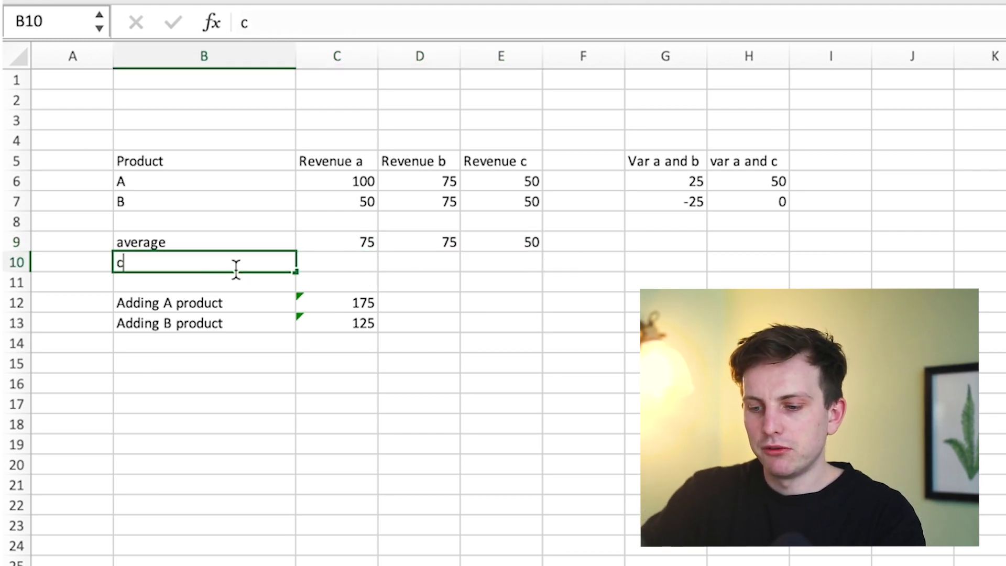
text(ount)
key(Tab)
text(=)
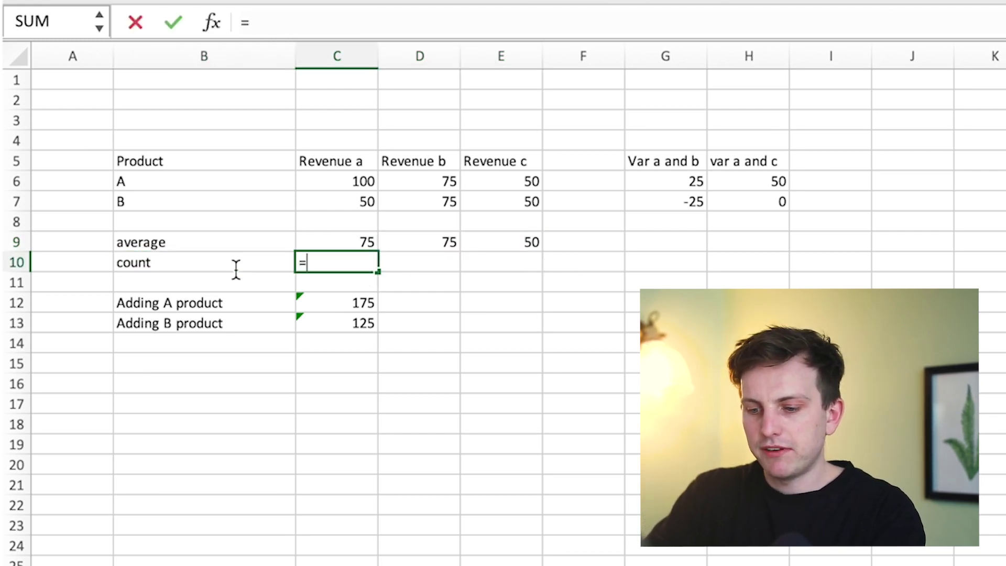
text(count()
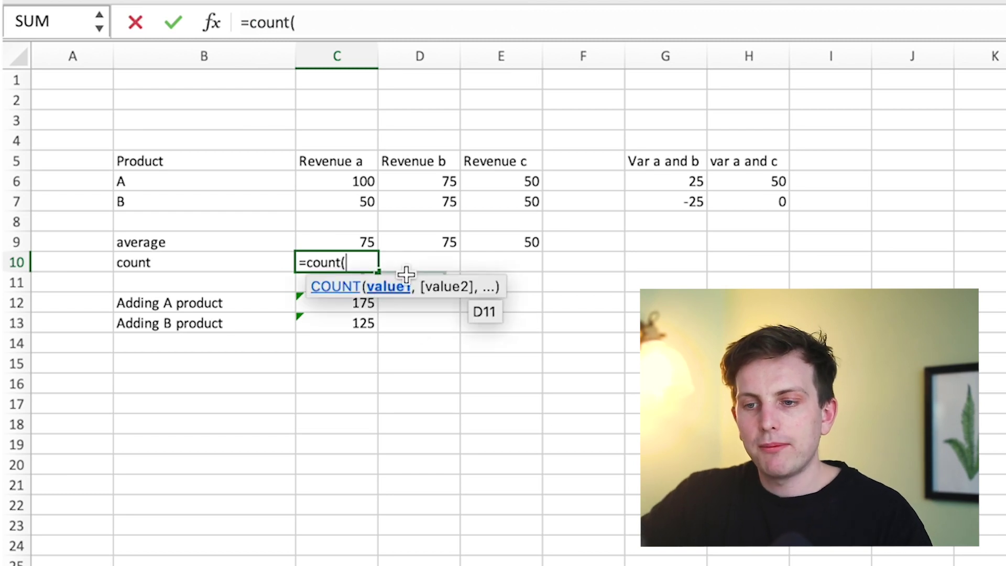
drag(346, 200, 358, 182)
key(Return)
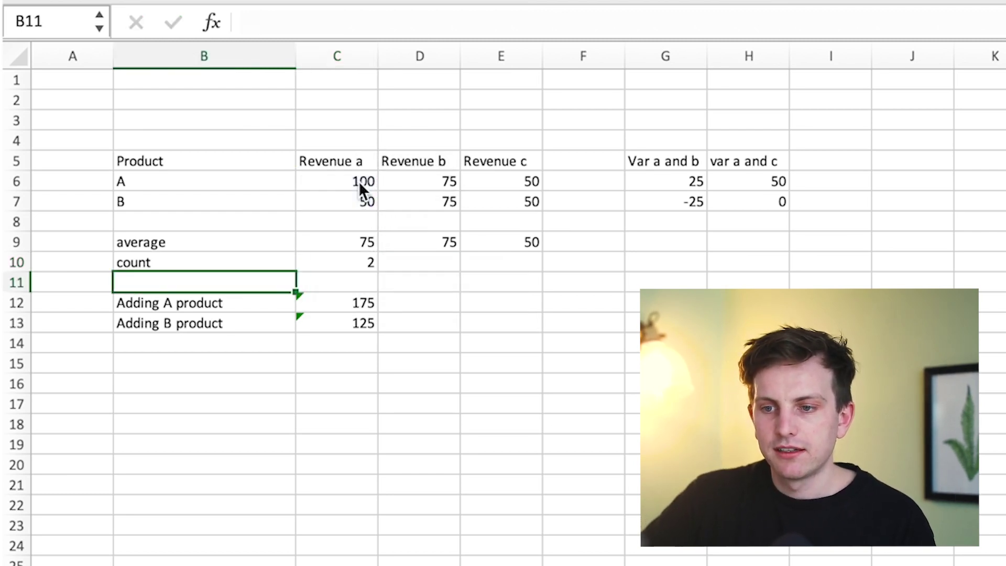
Step: Check C10's COUNT formula against the values in C6:C7 and fill it across to E10
click(357, 253)
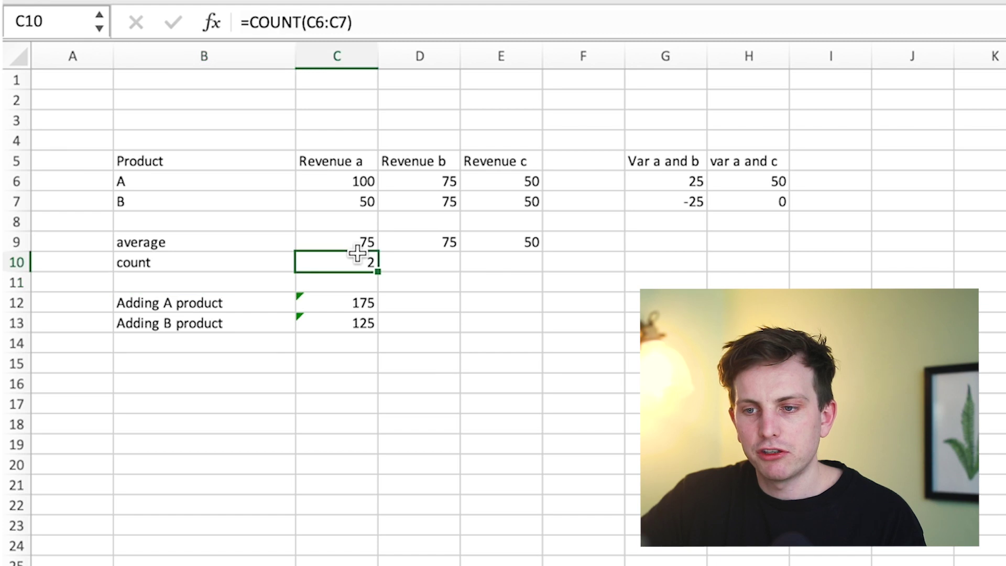
drag(360, 201, 362, 186)
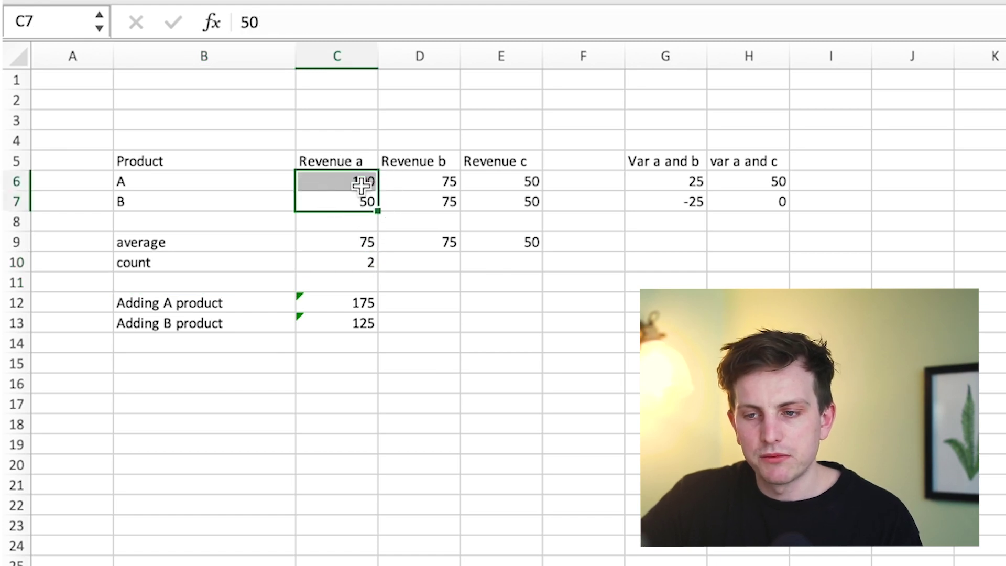
click(374, 264)
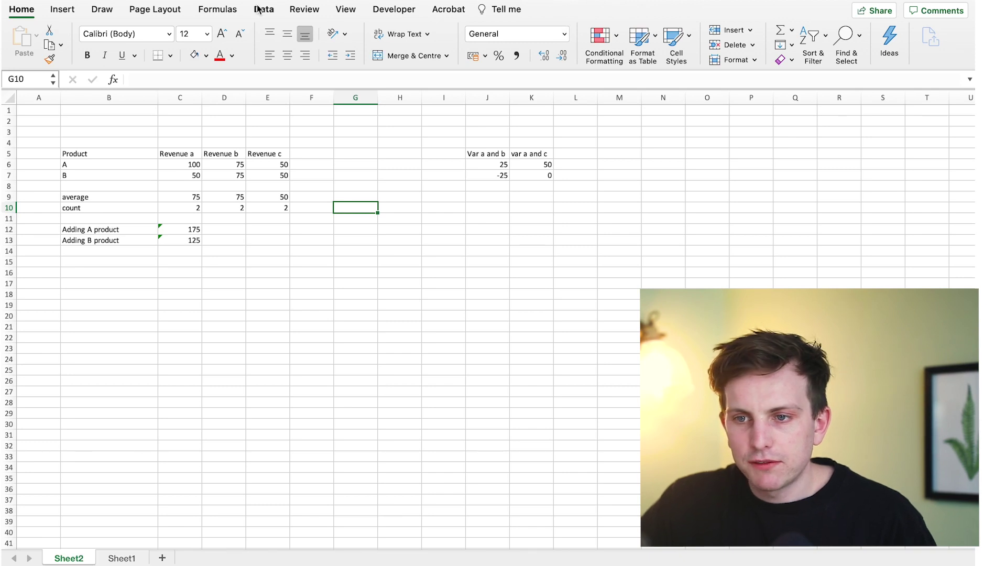
Step: Make the product and revenue headers in B5:E5 bold
drag(275, 155, 139, 154)
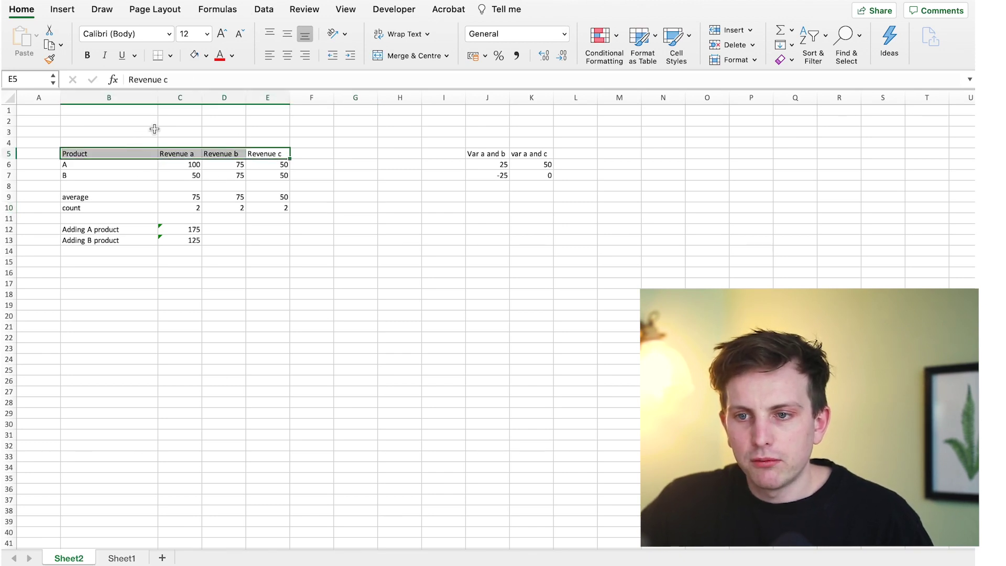
click(87, 55)
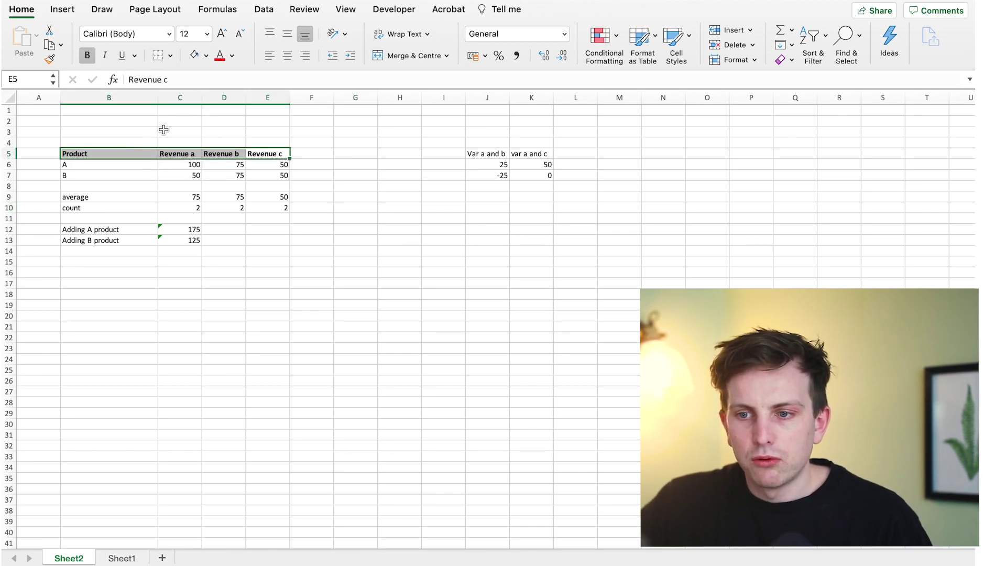
Step: Copy the Product header's formatting onto the Adding A product and Adding B product labels in B12:B13
click(112, 153)
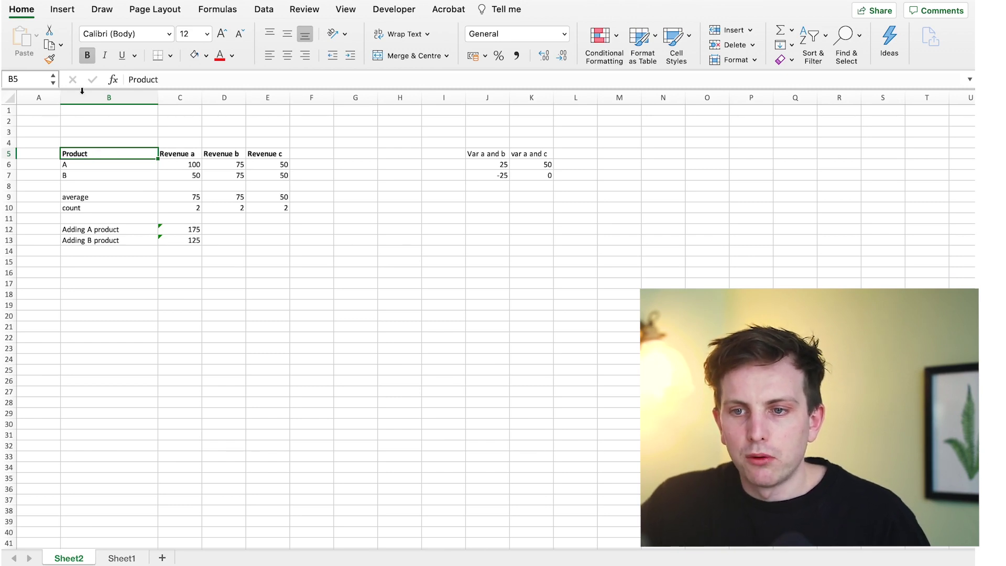
click(50, 59)
drag(94, 230, 90, 241)
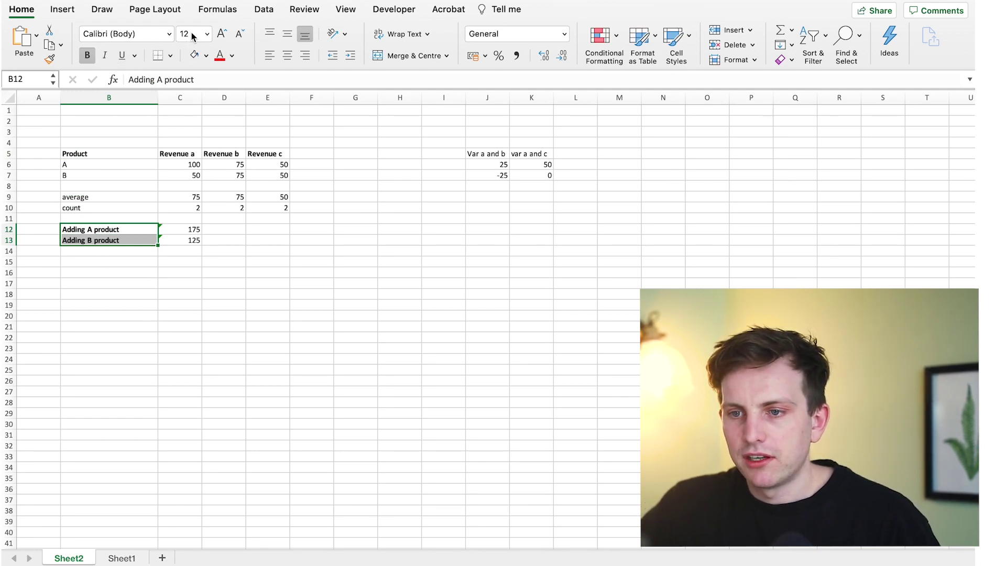
Step: Enlarge the headers in B5:E5 to size 16, centre them, and fit columns C to E to their text
drag(130, 153, 255, 154)
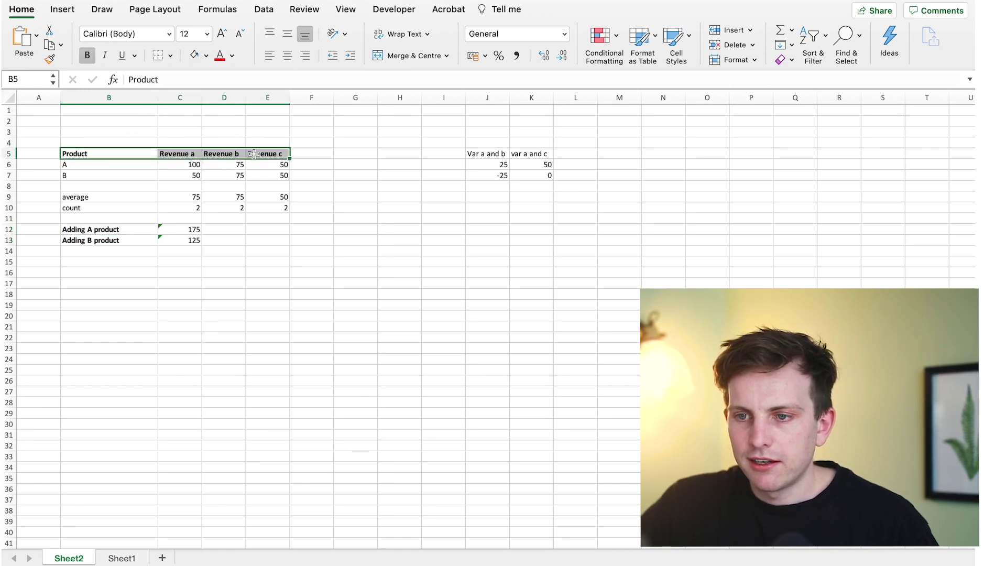
click(222, 40)
click(222, 39)
click(288, 55)
drag(269, 98, 210, 97)
Step: Left-align the Product header in B5, and centre and wrap the text of the revenue headers in C5:E5
click(105, 156)
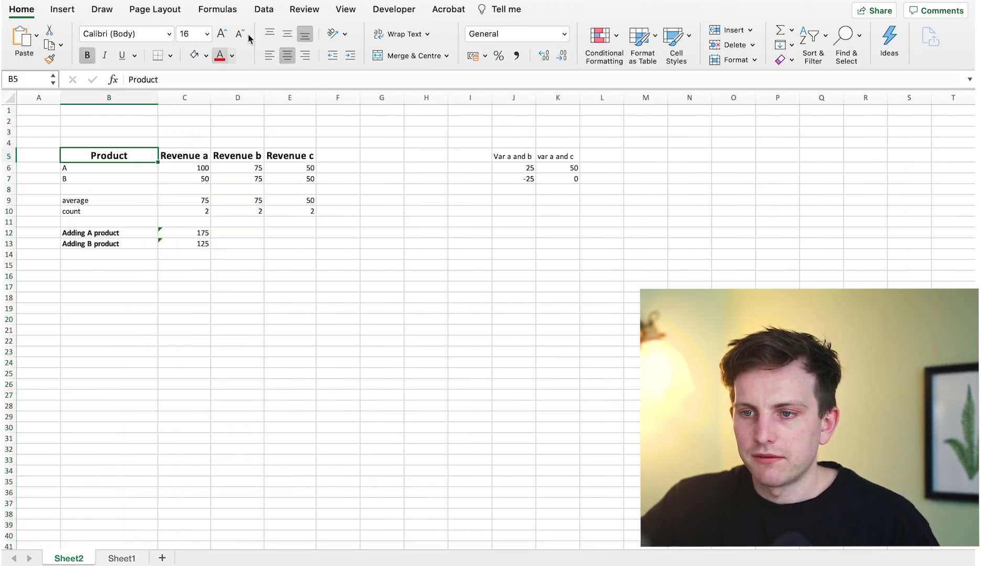
click(269, 55)
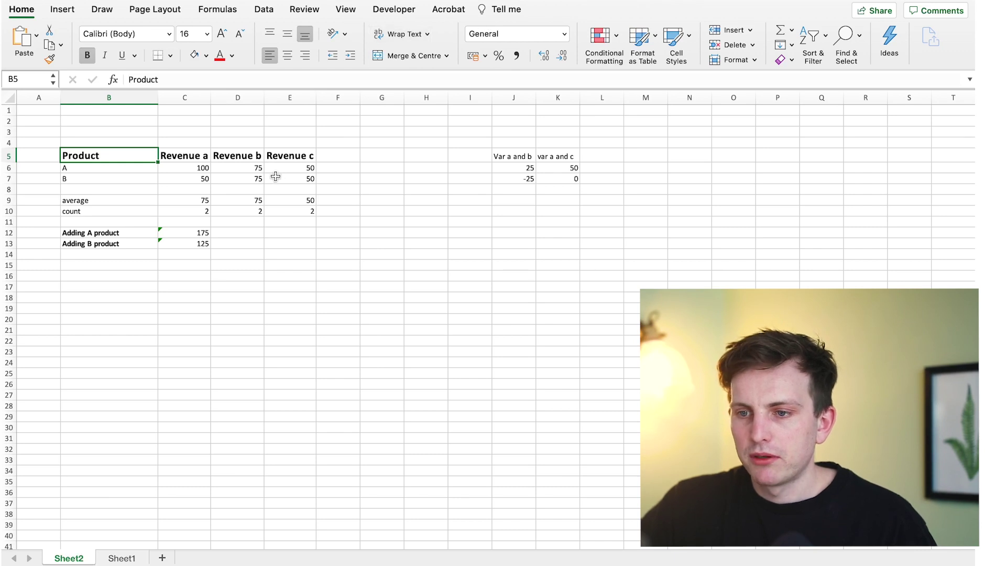
drag(194, 158, 304, 155)
click(287, 55)
click(401, 34)
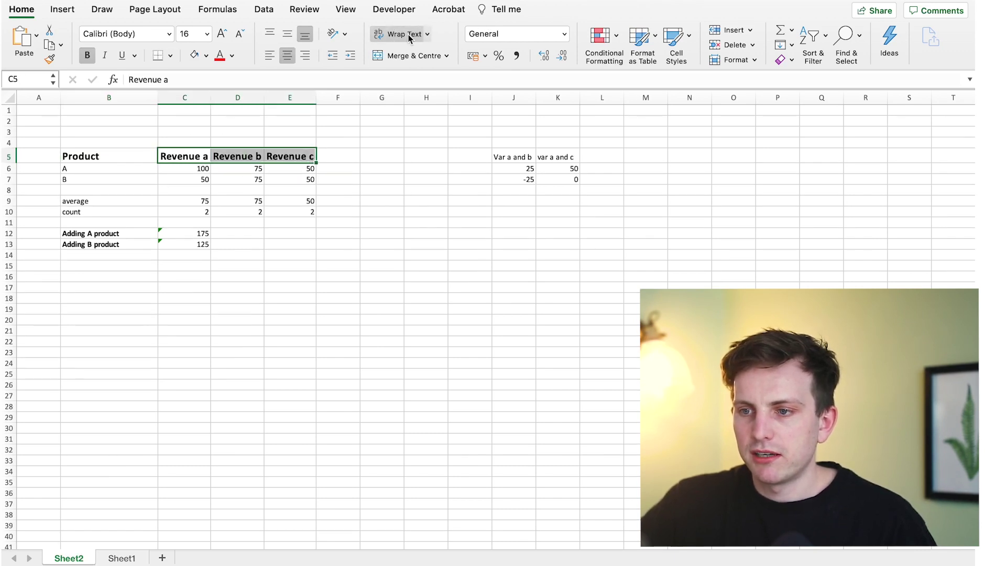
Step: Try merging and centring the revenue headers in C5:E5, and undo the merge
click(406, 56)
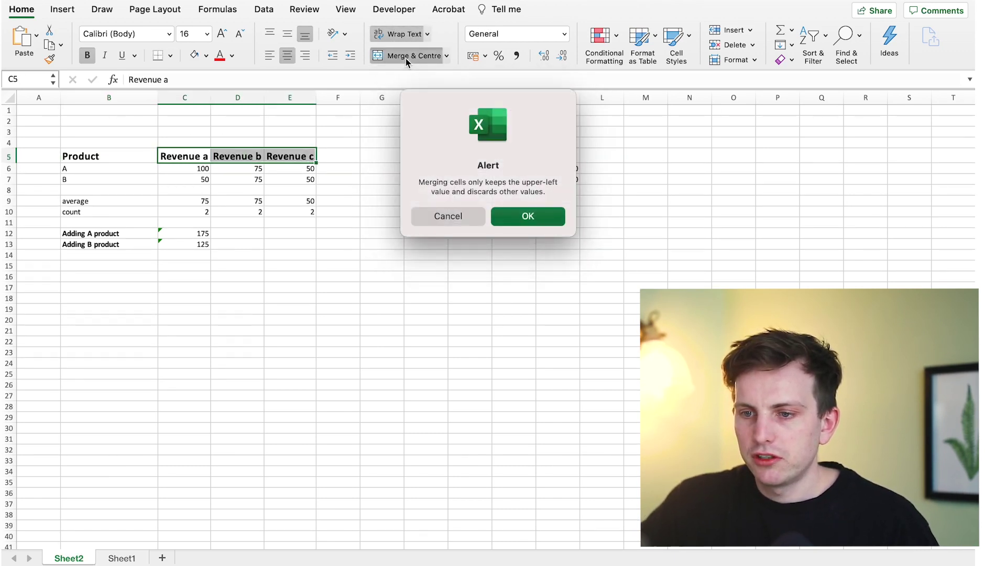
key(Return)
key(ctrl+z)
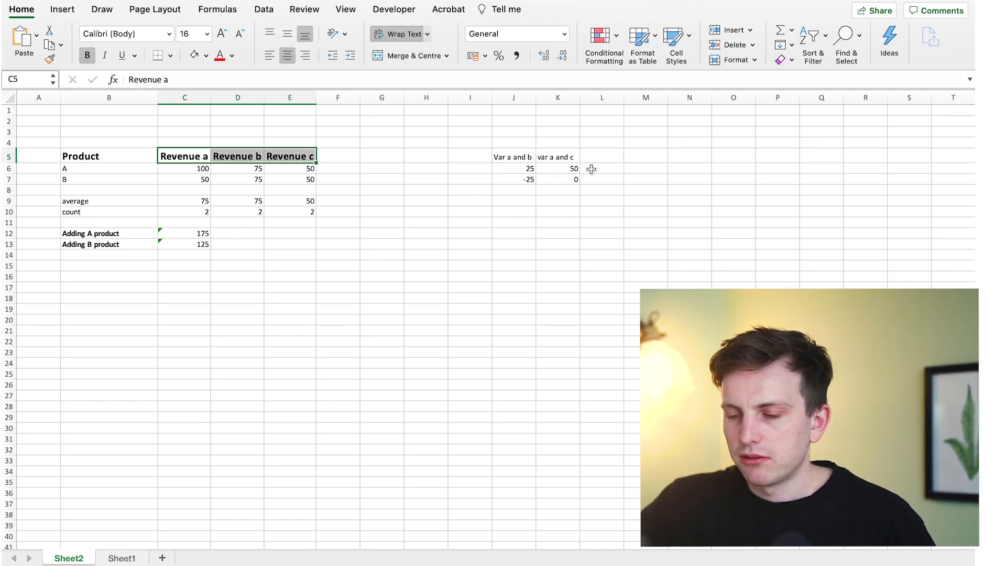
Step: Delete the empty columns G to I between the revenue table and the variance columns
drag(470, 98, 370, 97)
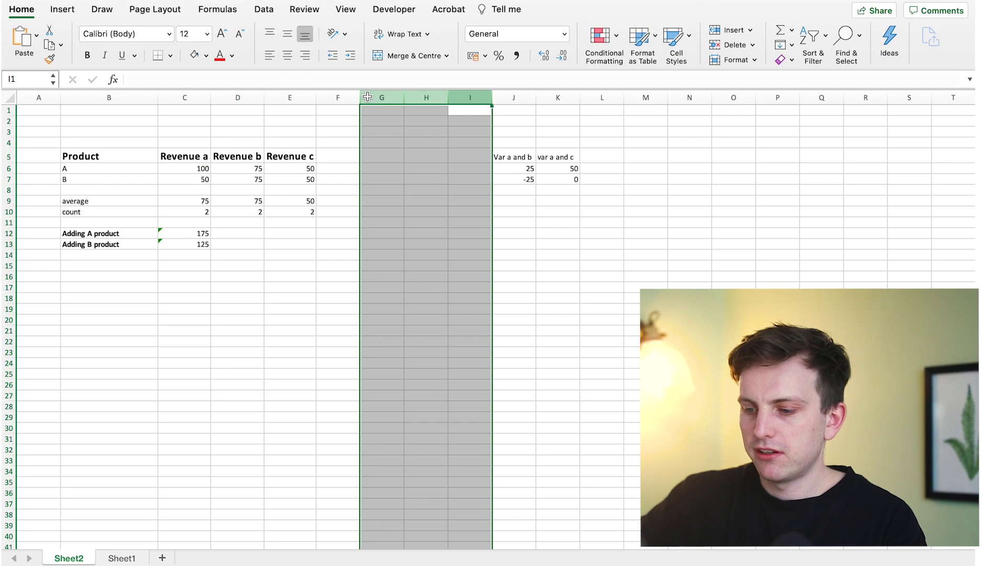
key(ctrl+minus)
Step: Enter =G6/C$6 in J6, fill it down to J7, and format both cells as percentages
click(516, 169)
text(=G6/C6)
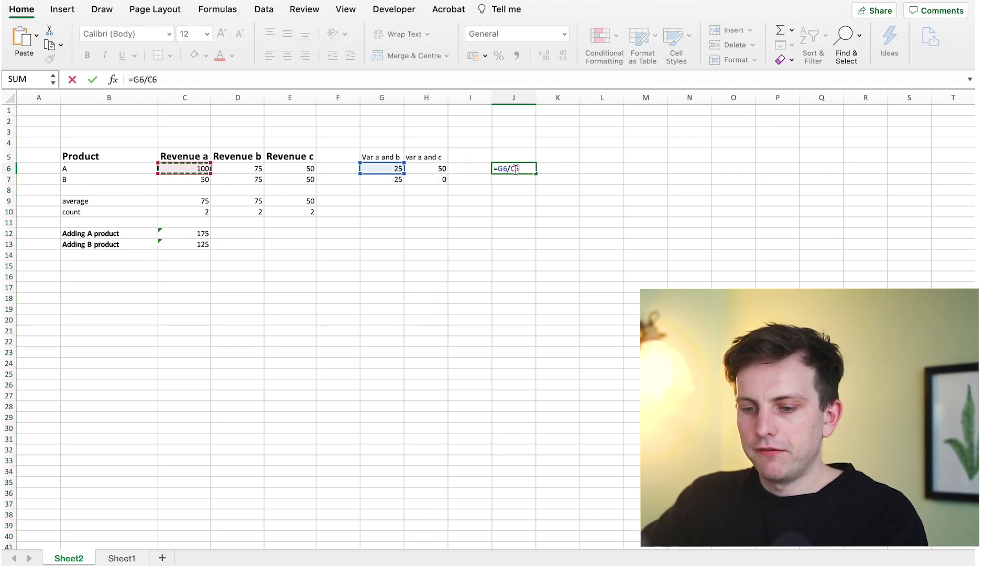
click(516, 169)
text($)
key(ctrl+Return)
drag(535, 173, 536, 182)
click(499, 57)
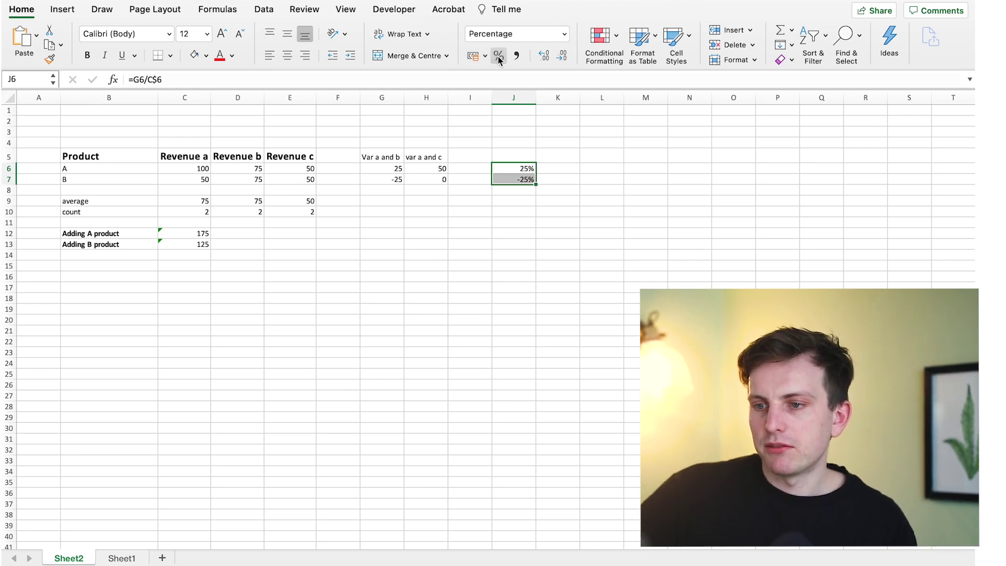
Step: Change product A's Revenue a value in C6 to 10000
drag(198, 169, 292, 176)
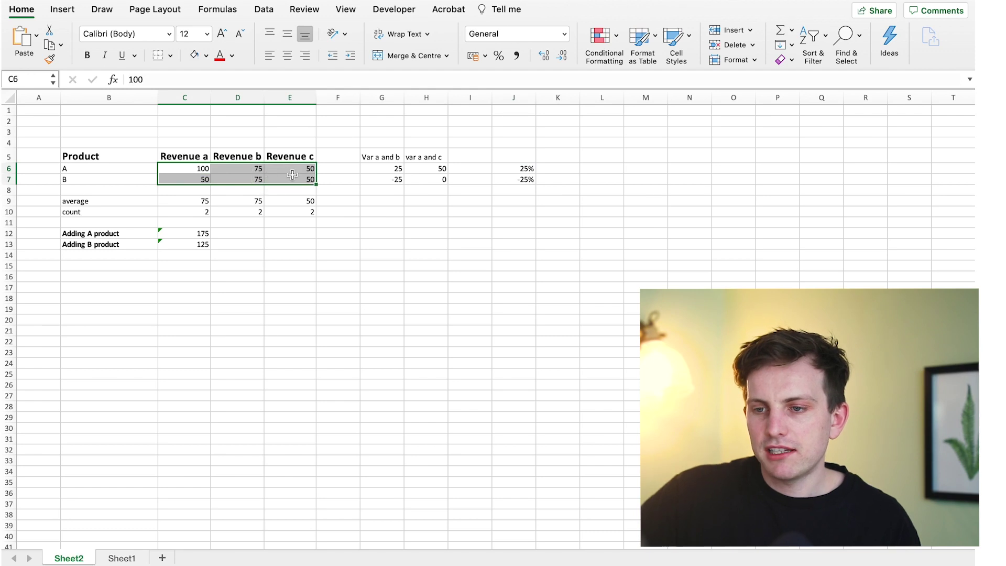
click(199, 169)
click(220, 80)
text(00)
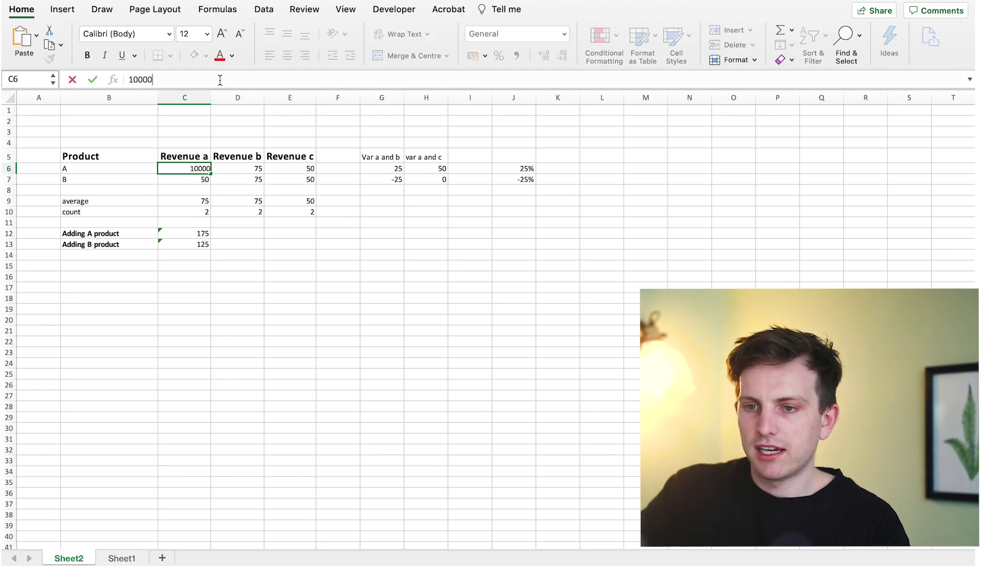
click(194, 171)
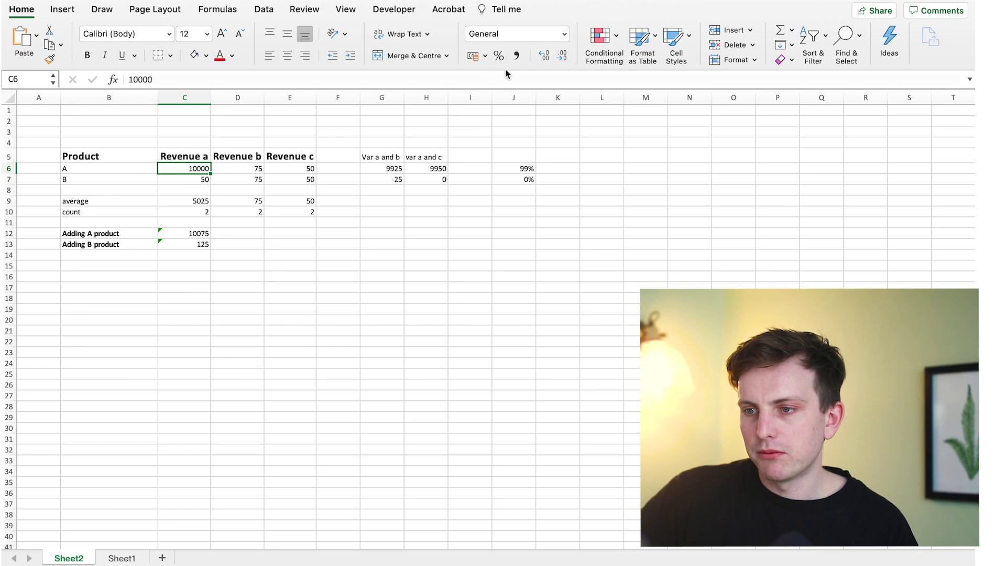
Step: Apply the comma style to C6 and switch its number format to Currency
click(517, 56)
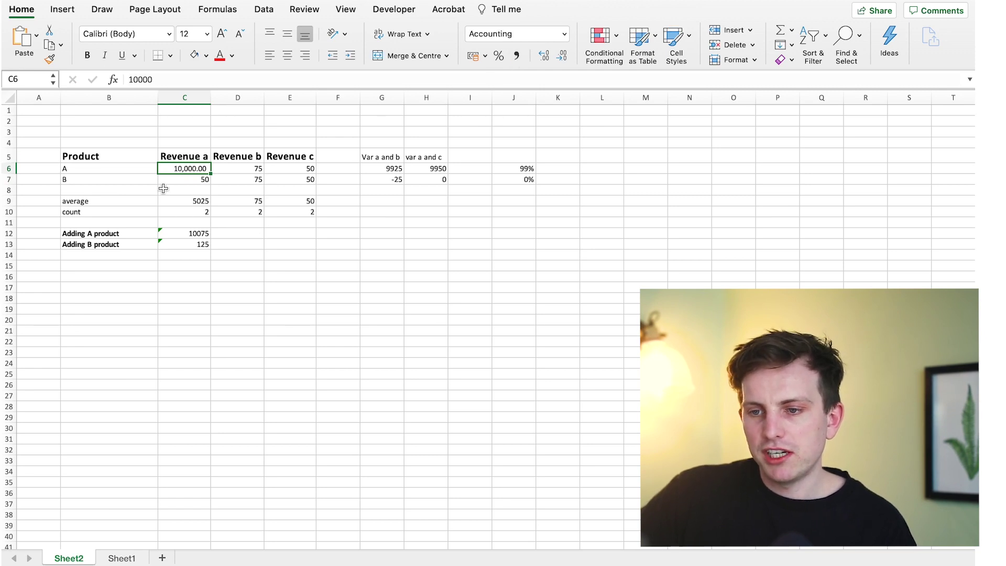
click(564, 35)
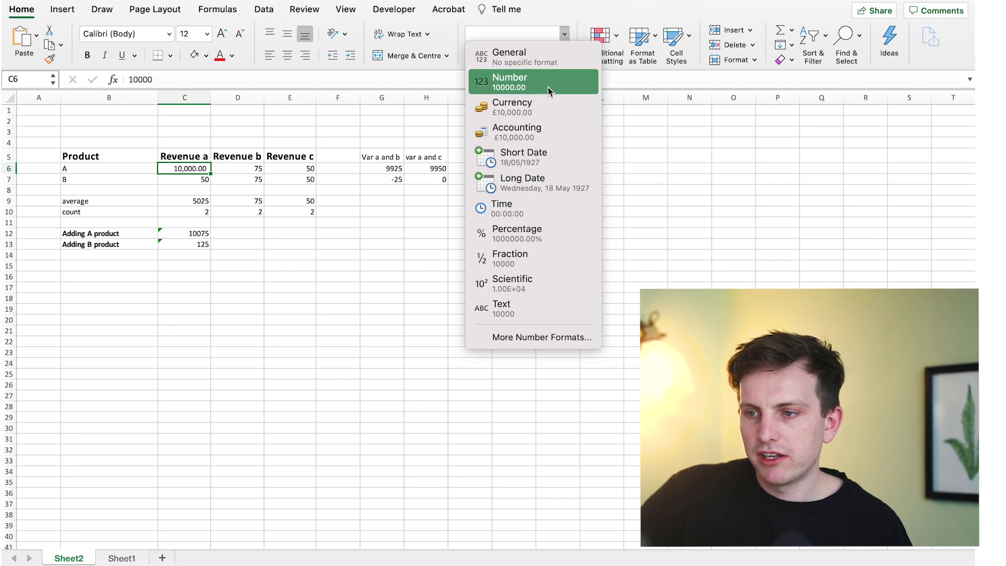
click(548, 106)
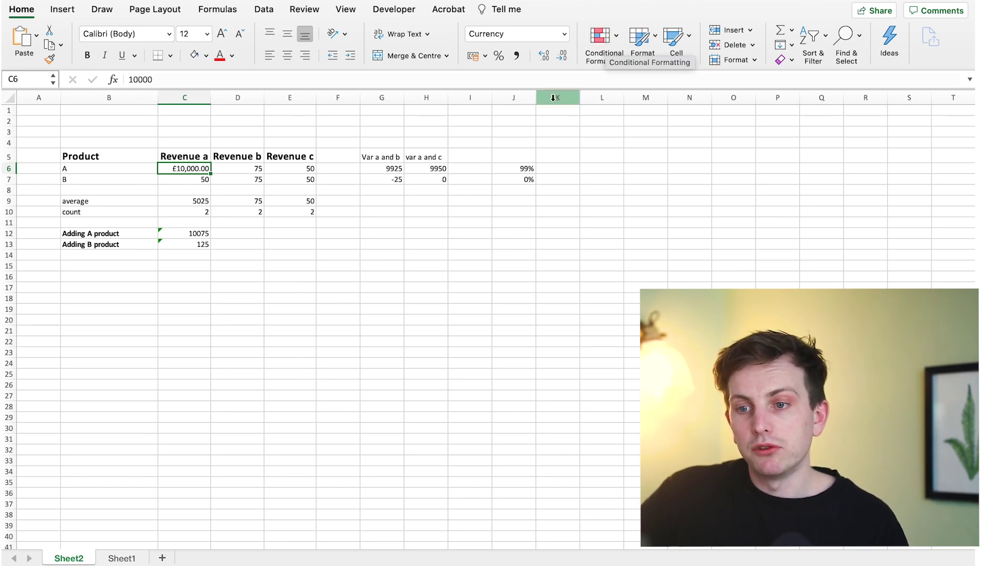
Step: Undo the number format and value changes made to C6
key(ctrl+shift+1)
key(ctrl+z)
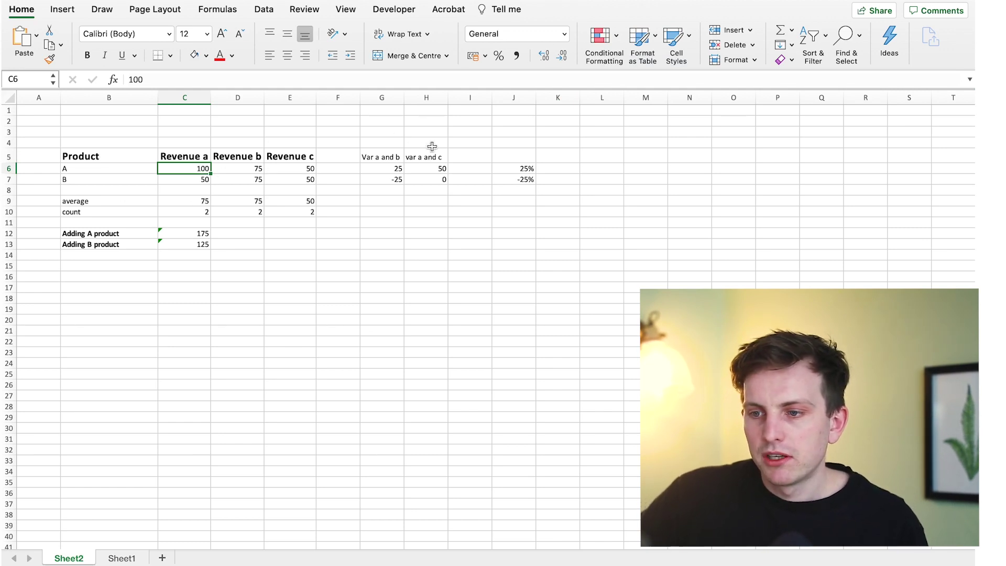
Step: Add a conditional formatting rule to C6:H7 that gives values less than 0 a light red fill with dark red text
drag(200, 169, 429, 179)
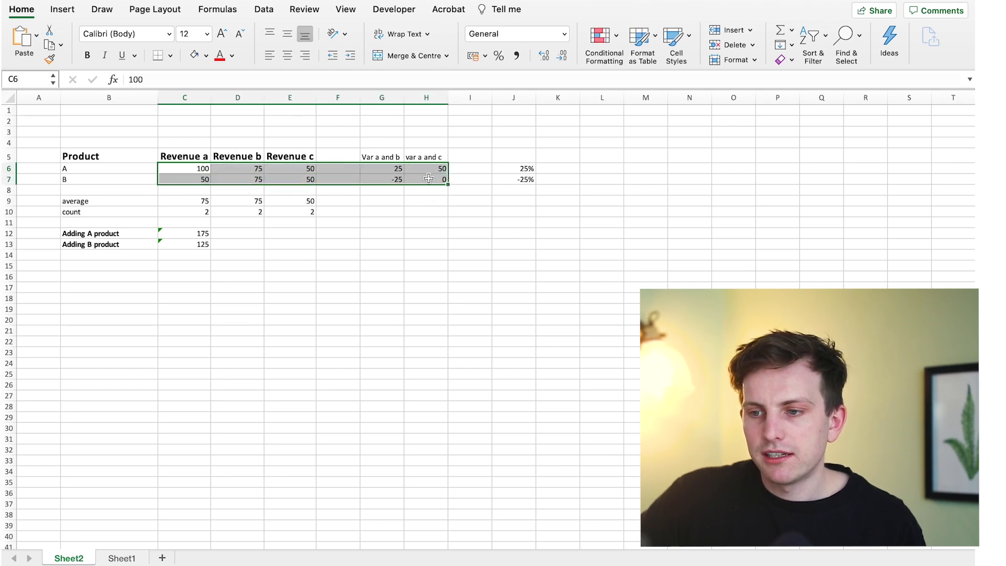
click(602, 35)
mouse_move(631, 58)
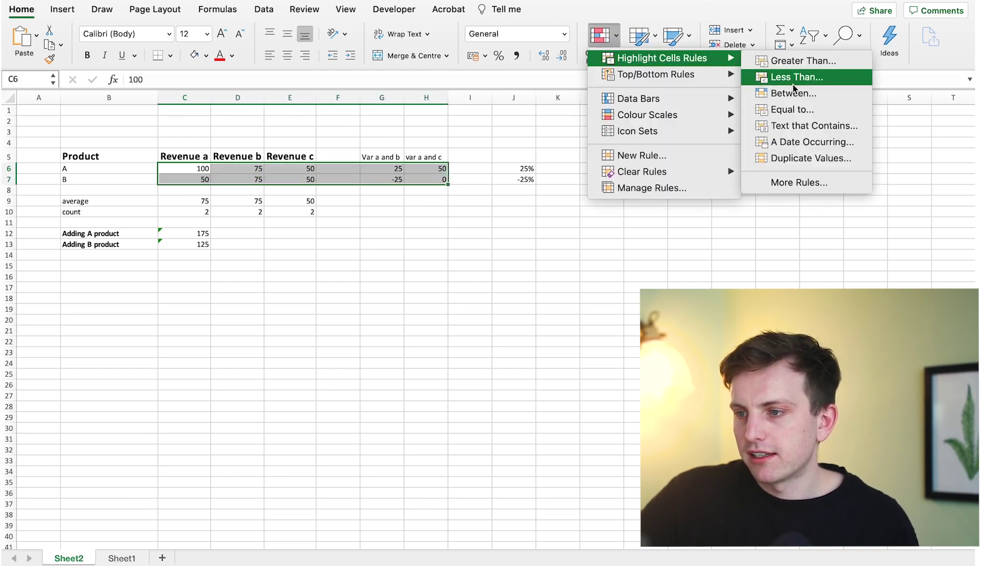
click(816, 79)
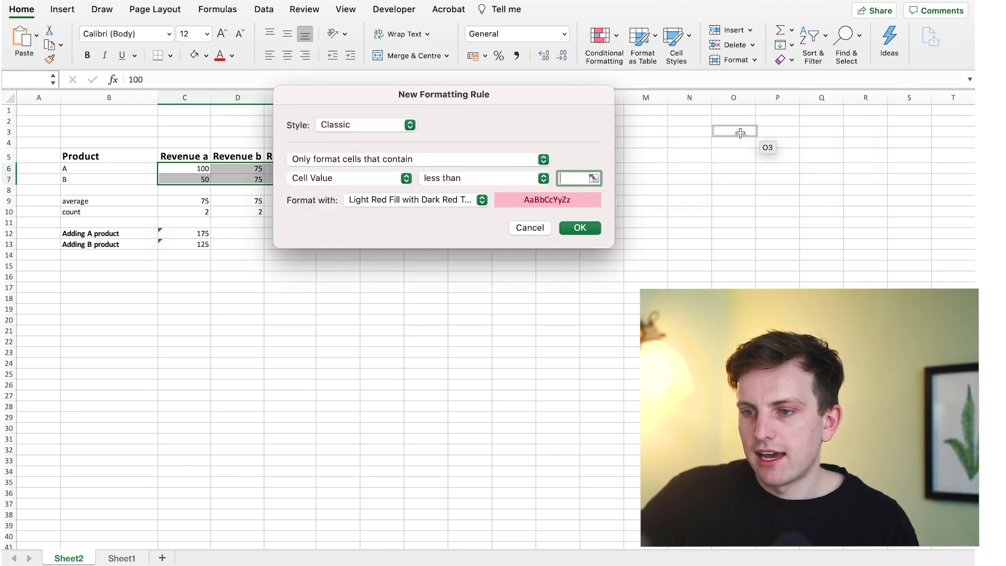
text(0)
key(Return)
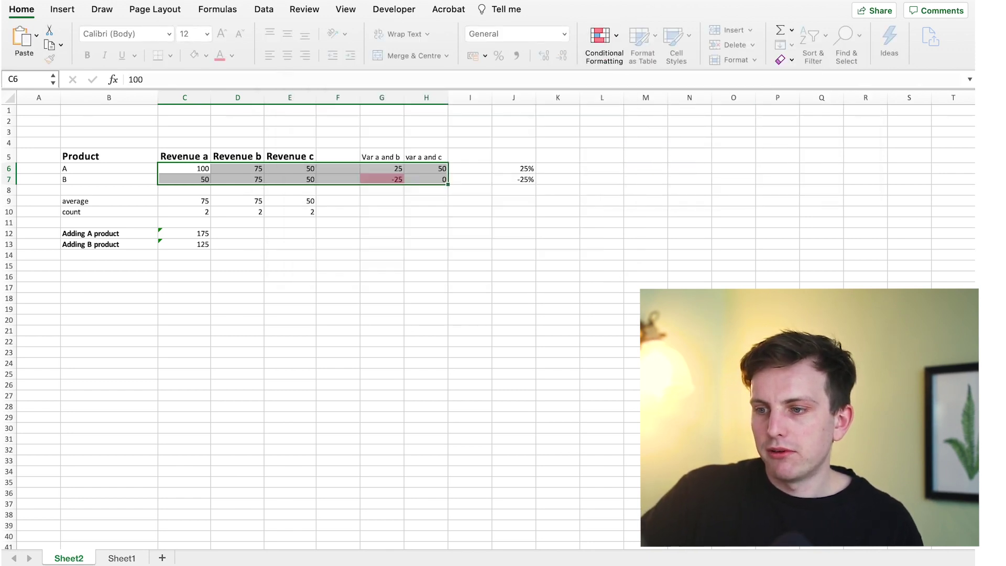
click(393, 224)
click(394, 181)
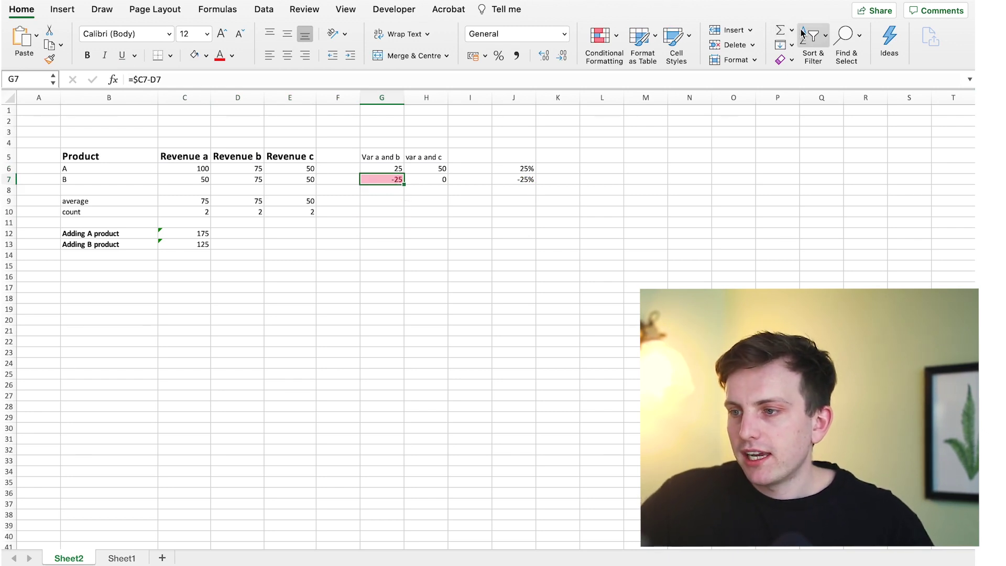
Step: Add filters to the headers of table B5:E7 and look at the Product column's filter options
drag(84, 156, 311, 179)
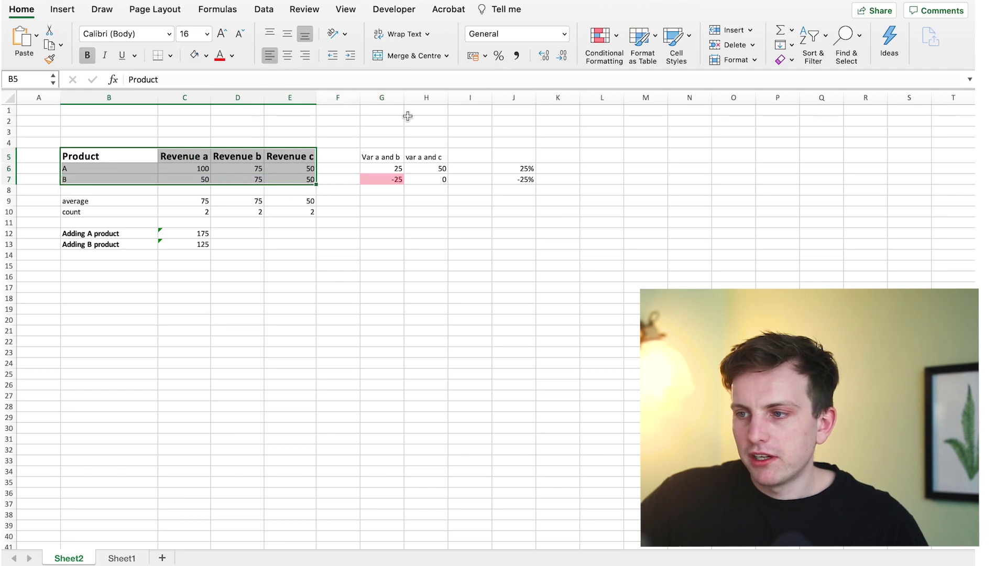
click(826, 37)
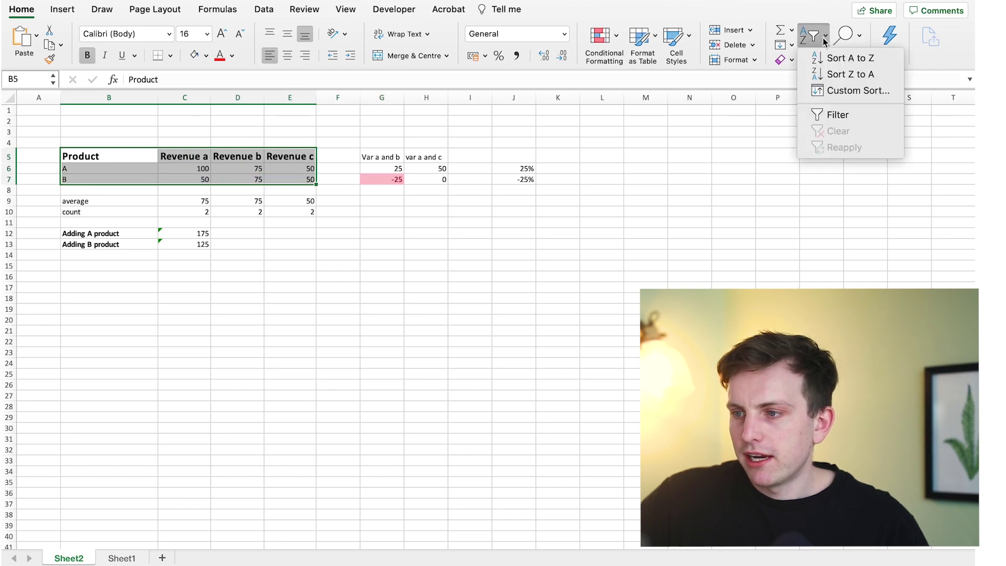
click(841, 120)
click(166, 176)
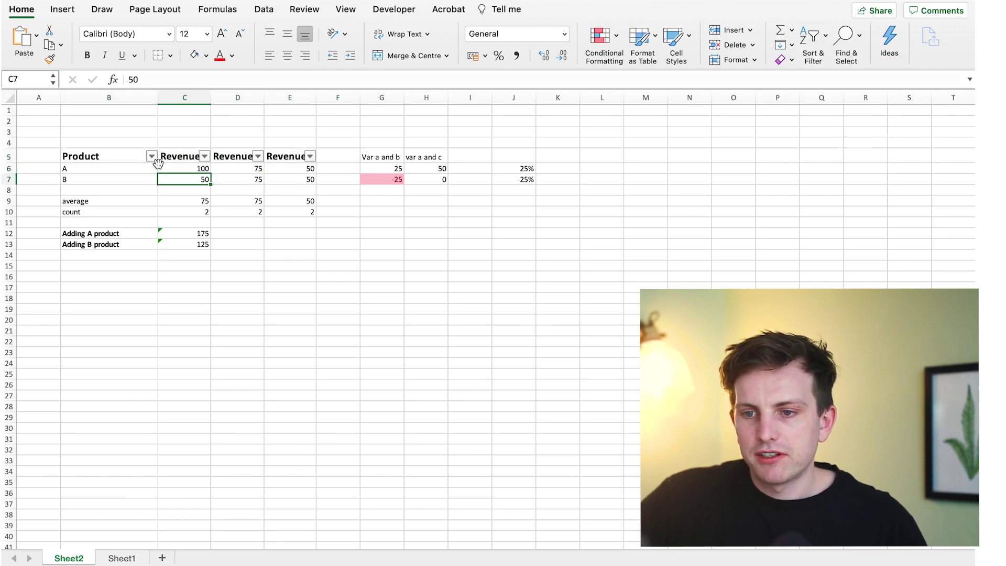
click(152, 158)
key(Escape)
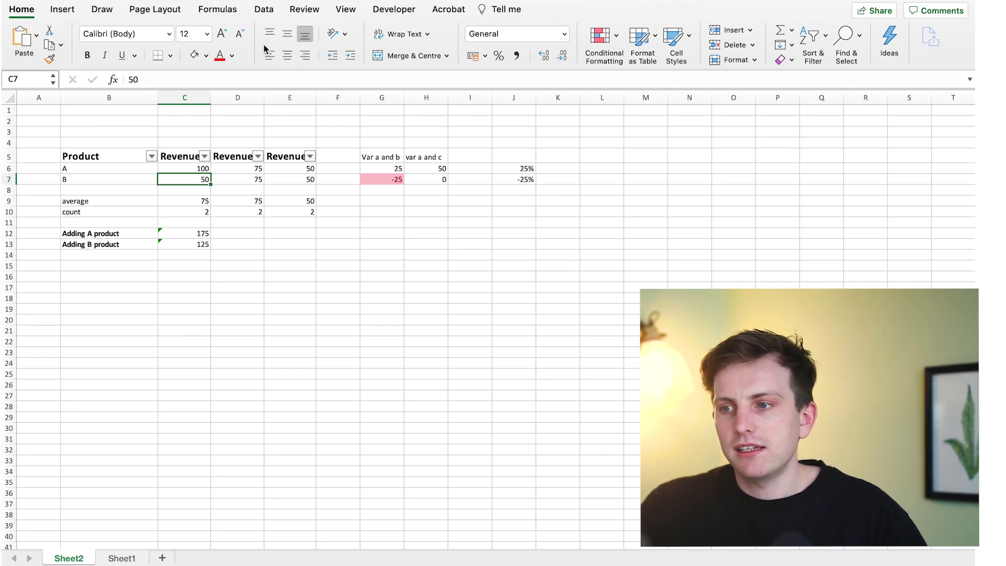
click(393, 266)
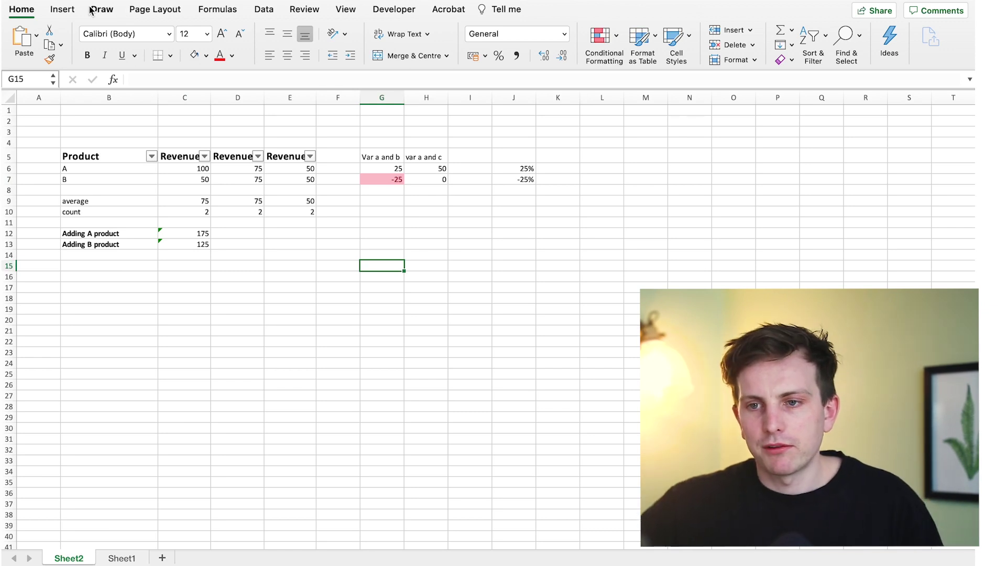
Step: Create a PivotTable on a new worksheet from the full data range A1:G217 of Sheet1
click(64, 10)
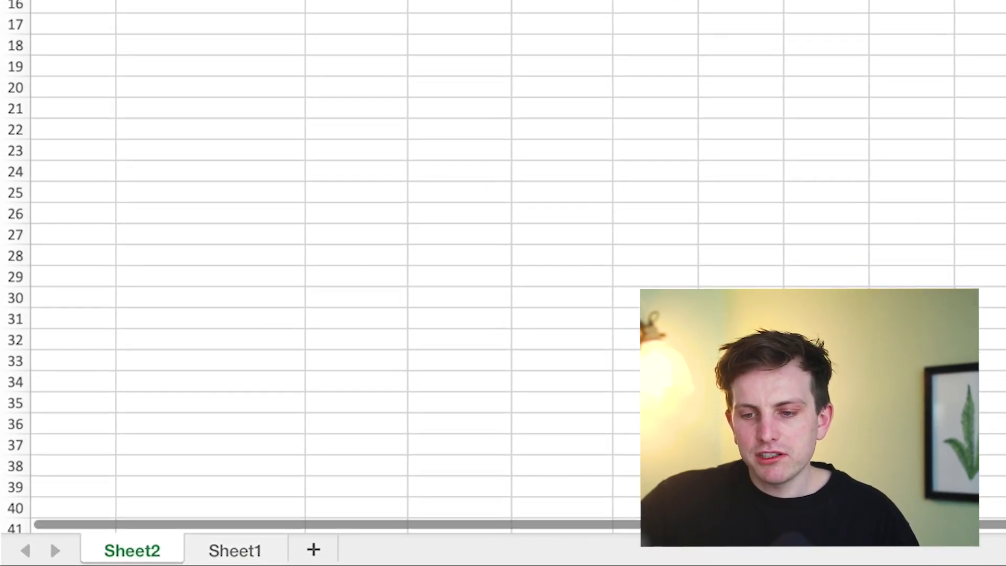
click(252, 550)
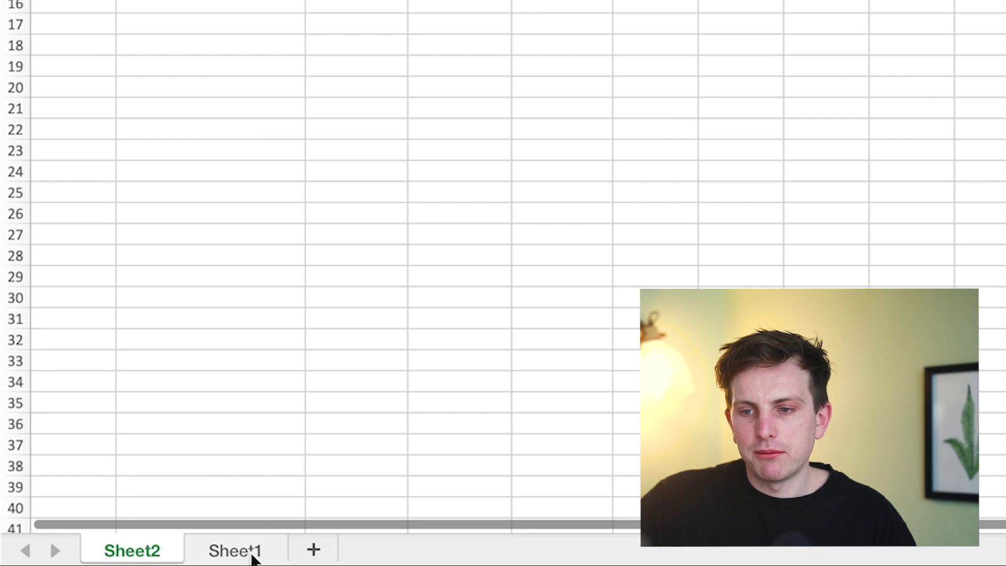
click(53, 57)
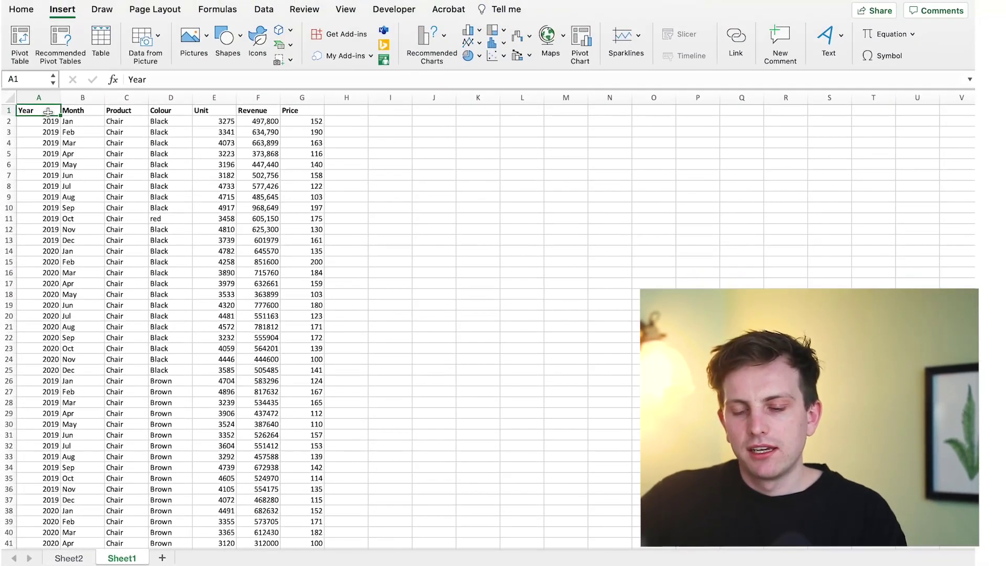
key(ctrl+shift+Right)
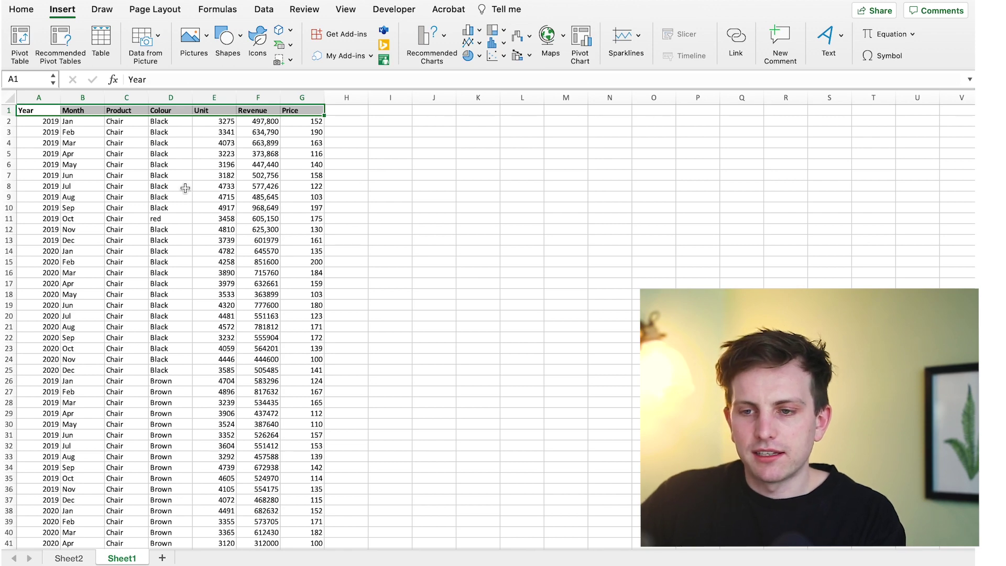
key(ctrl+shift+Down)
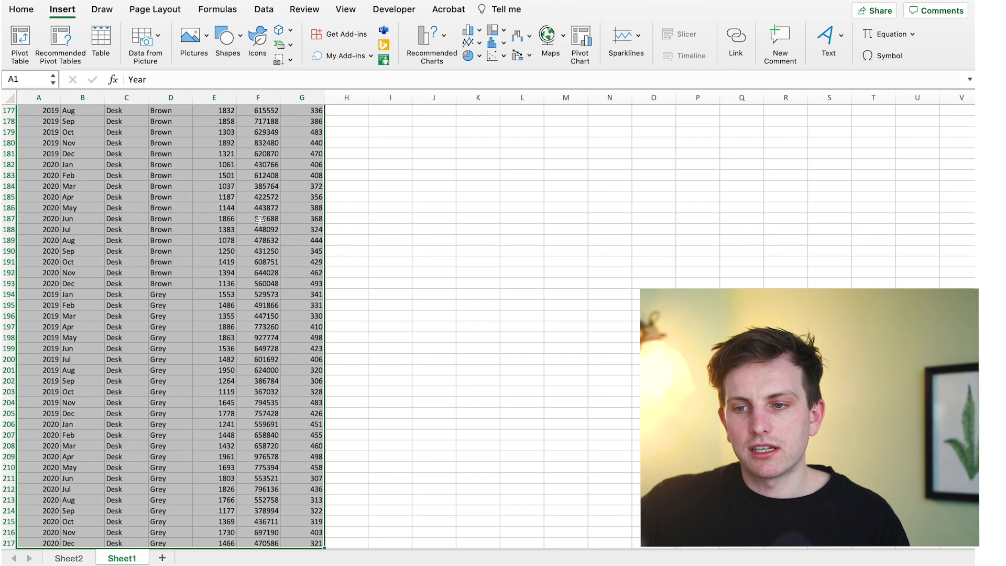
scroll(259, 220, up, 20)
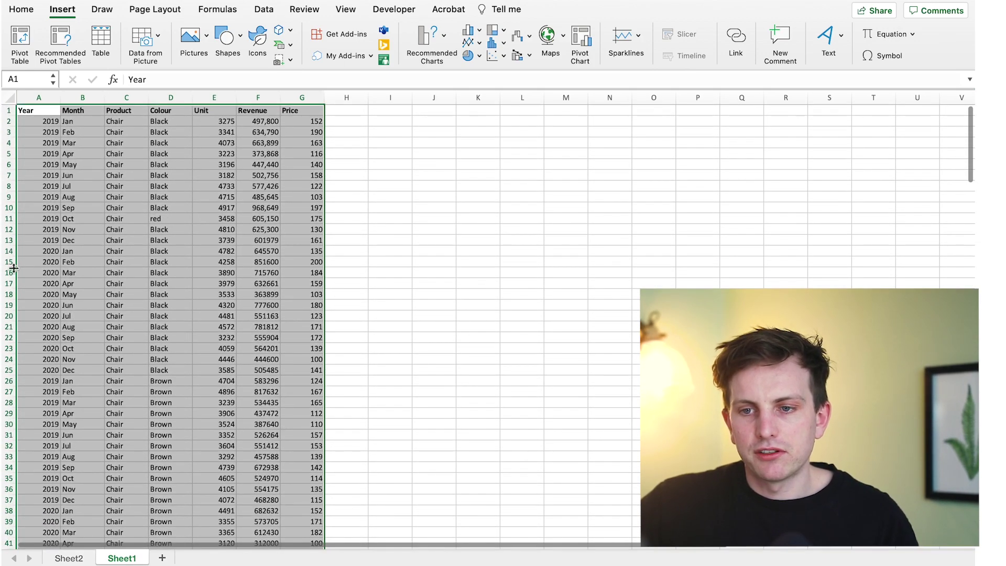
click(23, 48)
click(619, 294)
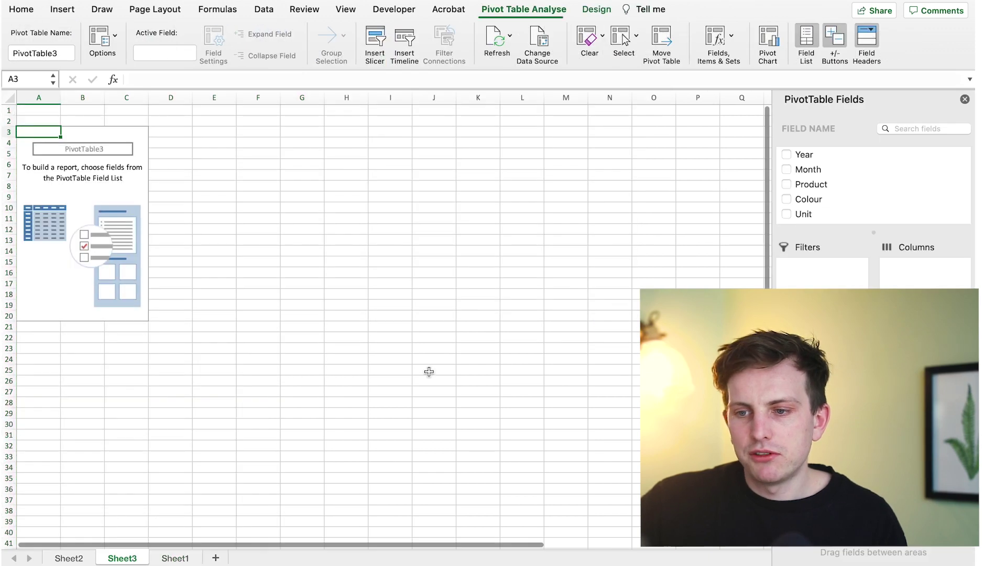
Step: Add Year to the PivotTable's rows and the sum of Price to its values, and compare with Sheet1's source data
click(807, 203)
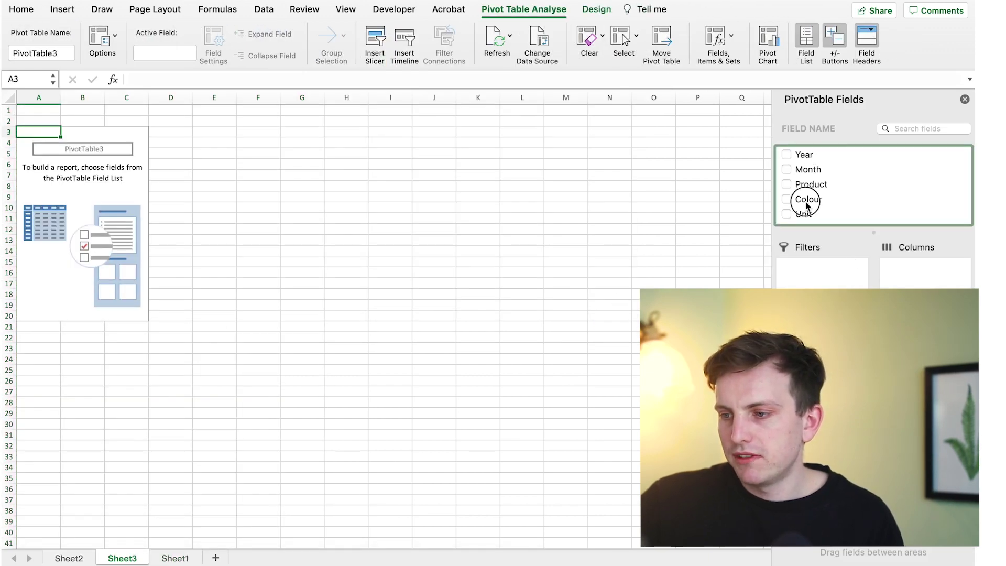
key(space)
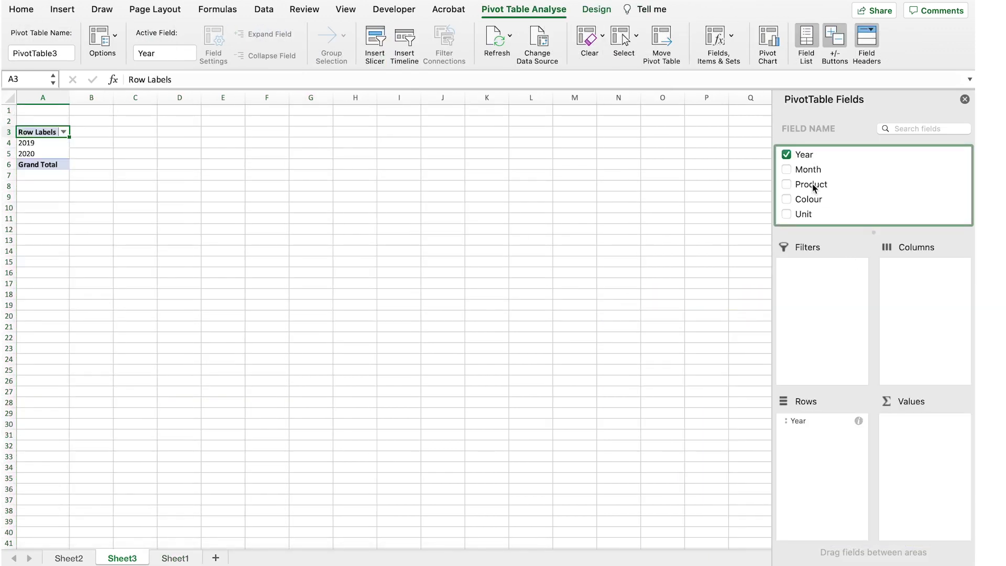
scroll(827, 201, down, 2)
drag(805, 217, 934, 484)
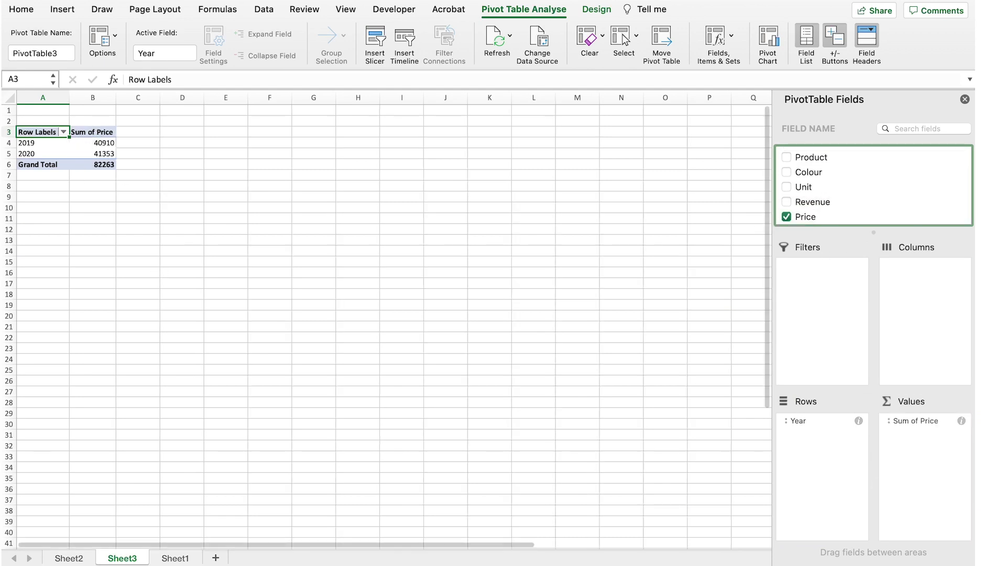
click(175, 558)
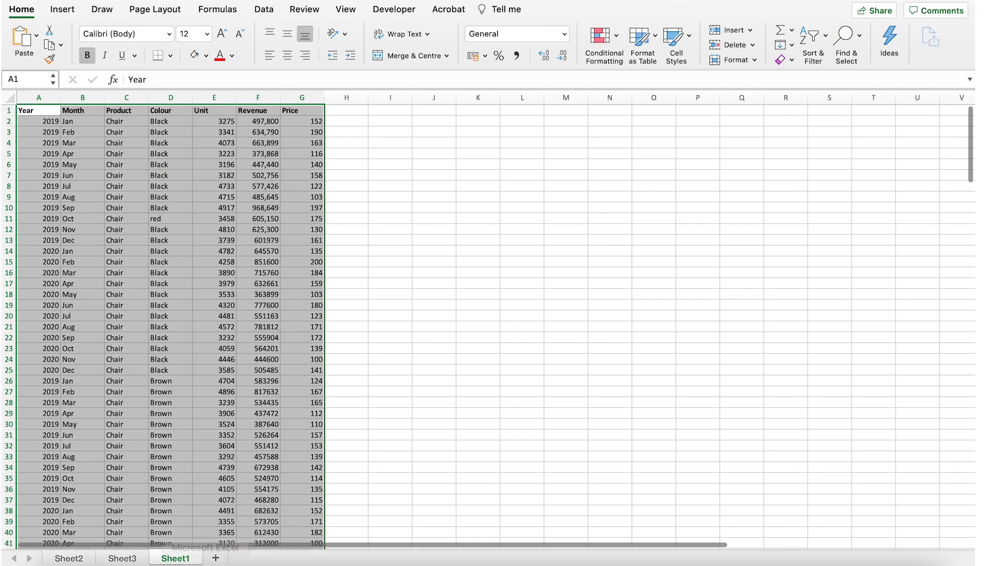
click(130, 557)
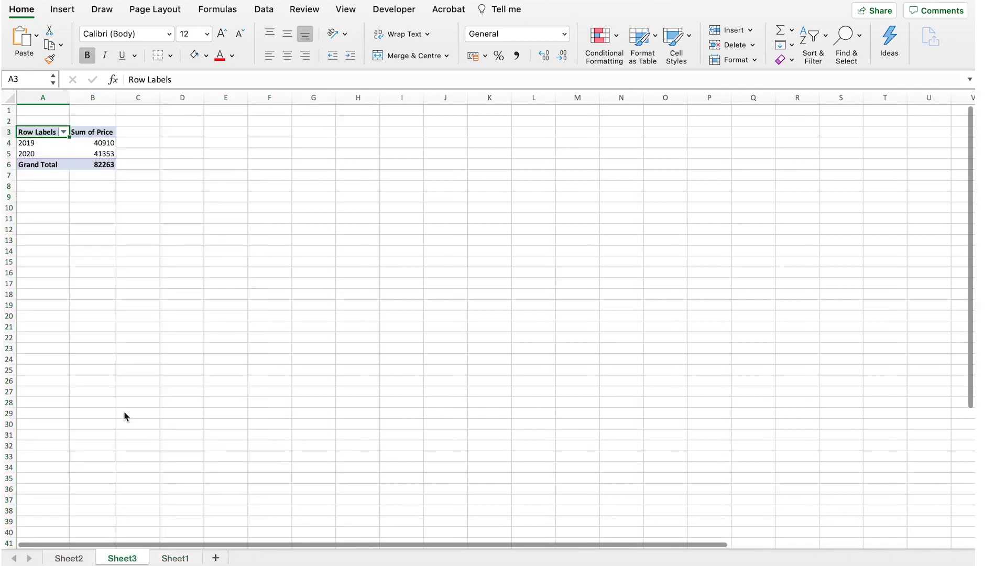
drag(52, 153, 52, 142)
click(107, 144)
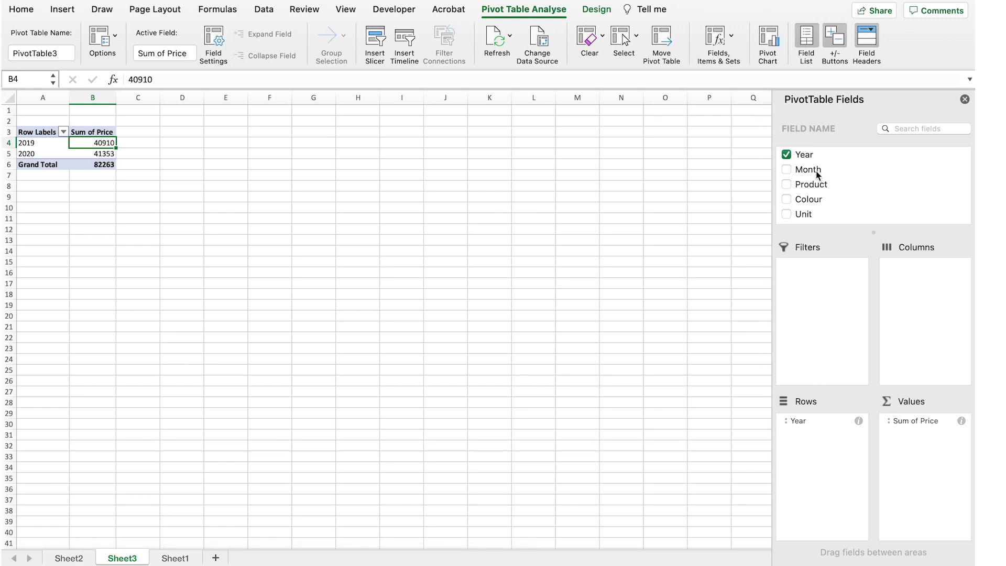
Step: Add Month to the PivotTable's columns and replace Price with the sum of Revenue in its values
drag(816, 176, 912, 298)
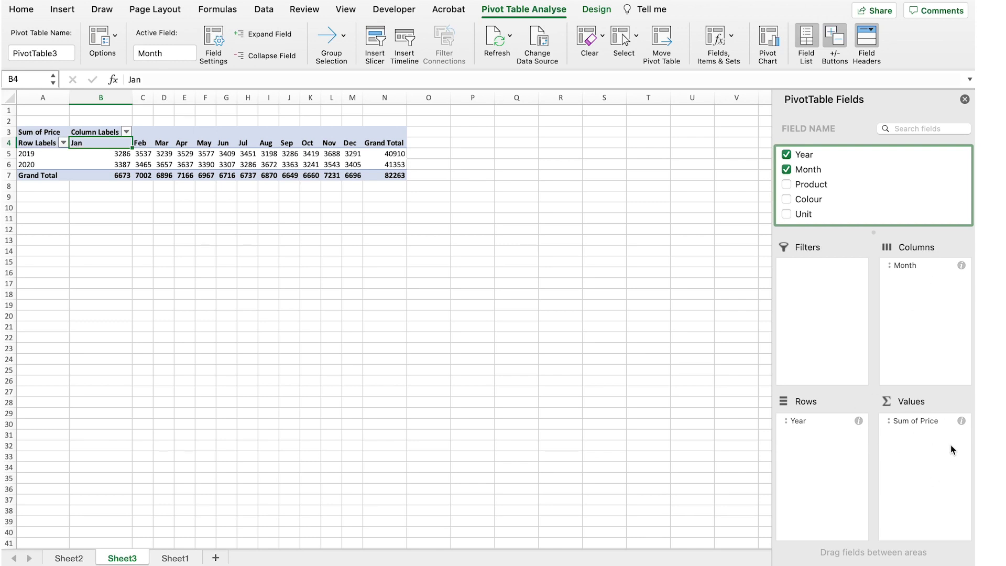
drag(929, 420, 914, 517)
scroll(822, 204, down, 1)
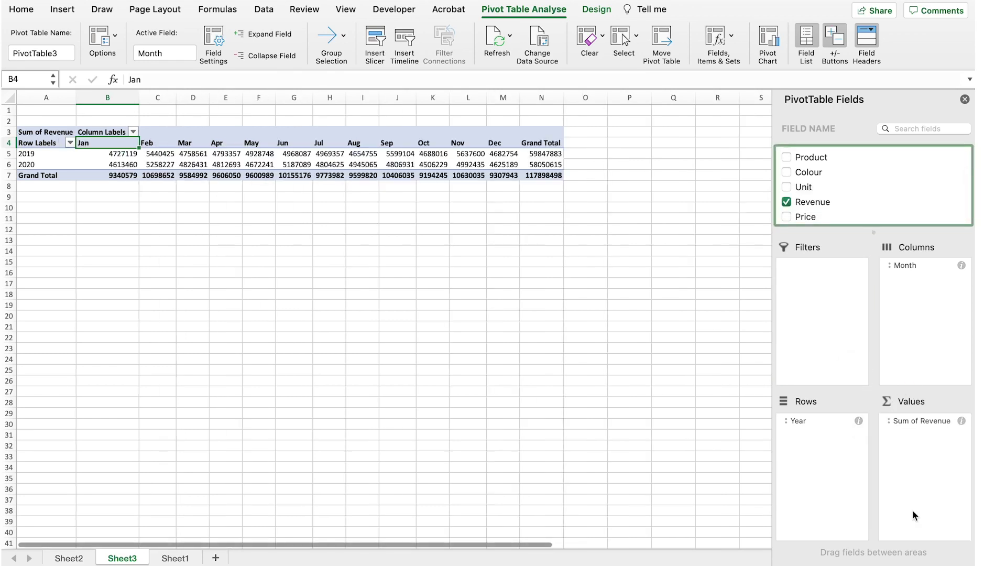
Step: Format the PivotTable values in B5:N7 with the comma style
drag(123, 154, 560, 175)
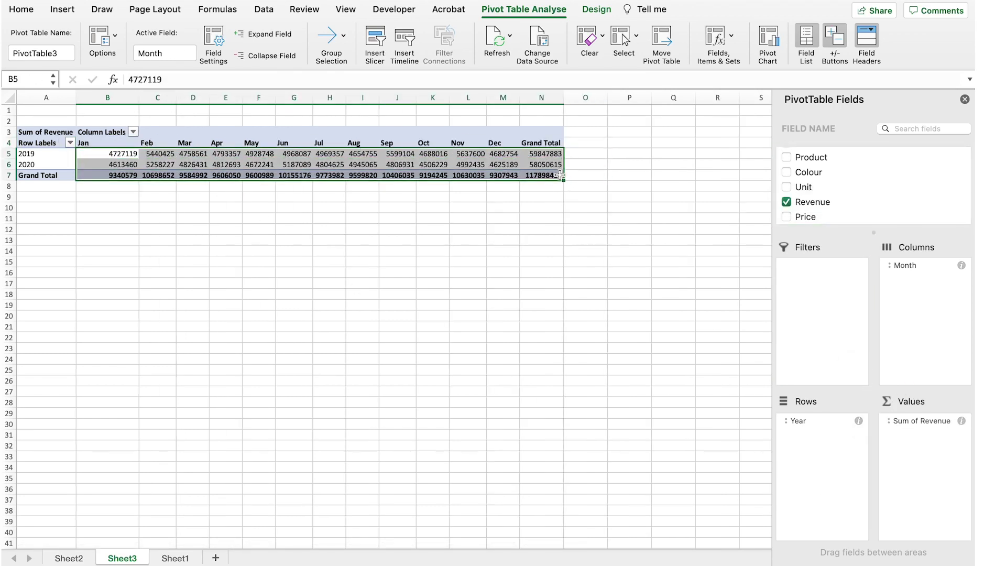
click(21, 10)
click(518, 55)
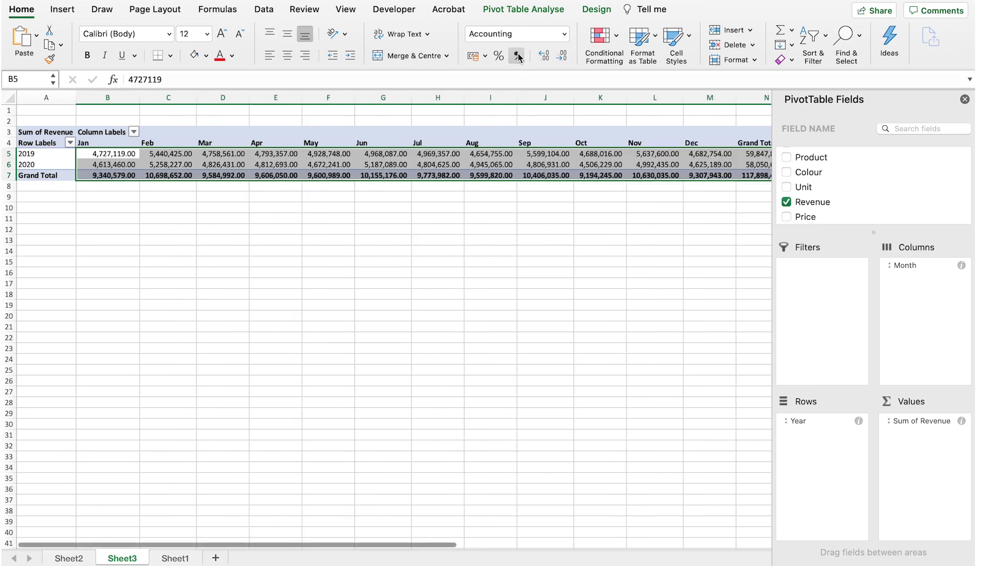
click(54, 215)
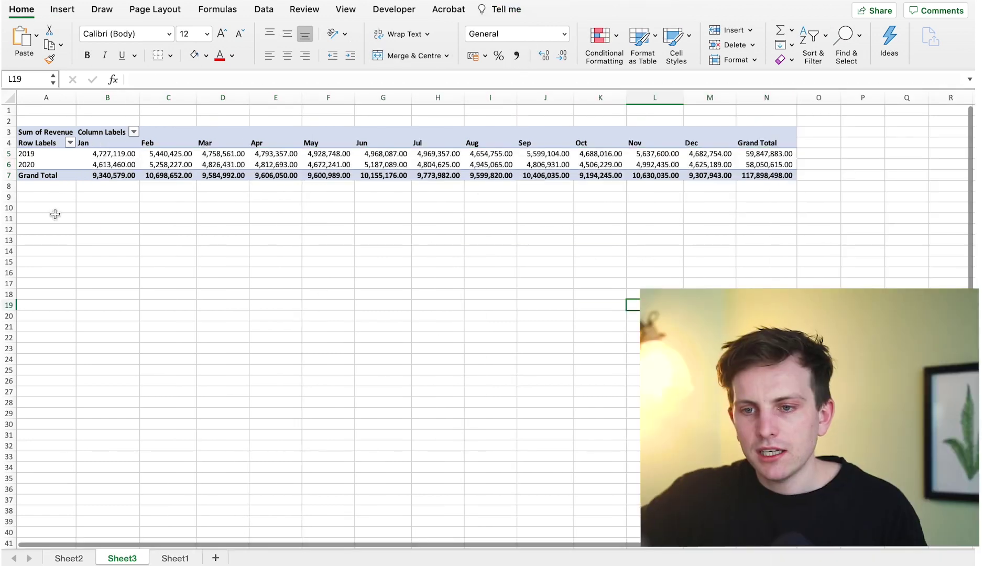
Step: Copy the PivotTable range A4:N7 and paste it at A10
drag(74, 176, 933, 149)
drag(432, 183, 478, 139)
key(super+c)
click(37, 208)
key(super+v)
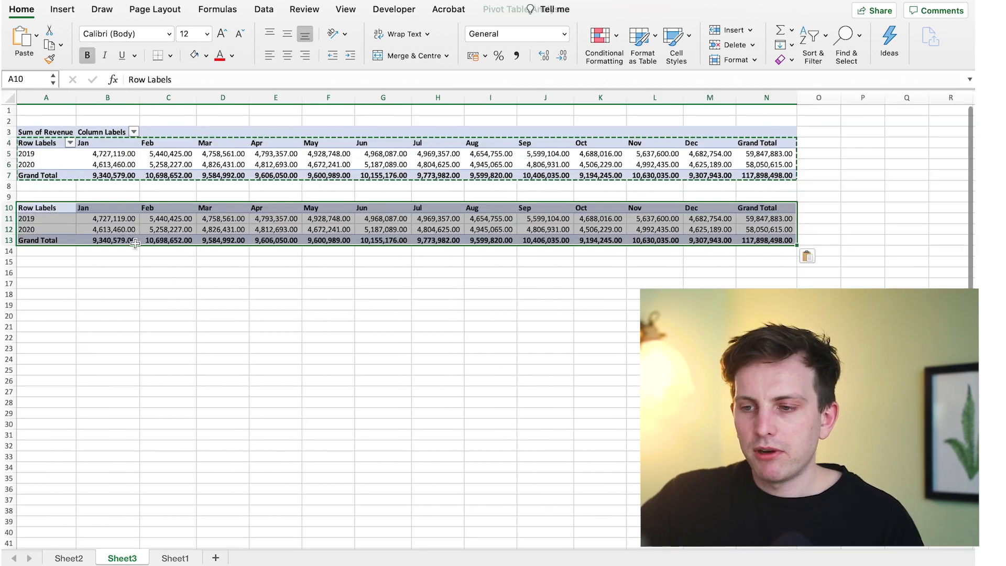
Step: Delete the Grand Total column and the Grand Total row from the pasted table starting at A10
drag(781, 197, 775, 304)
click(490, 292)
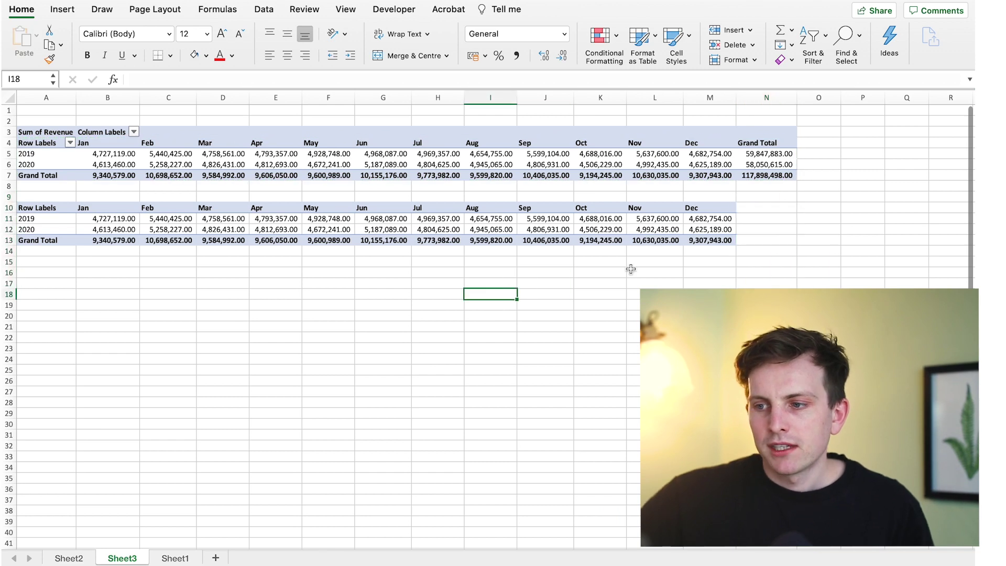
click(708, 240)
click(9, 240)
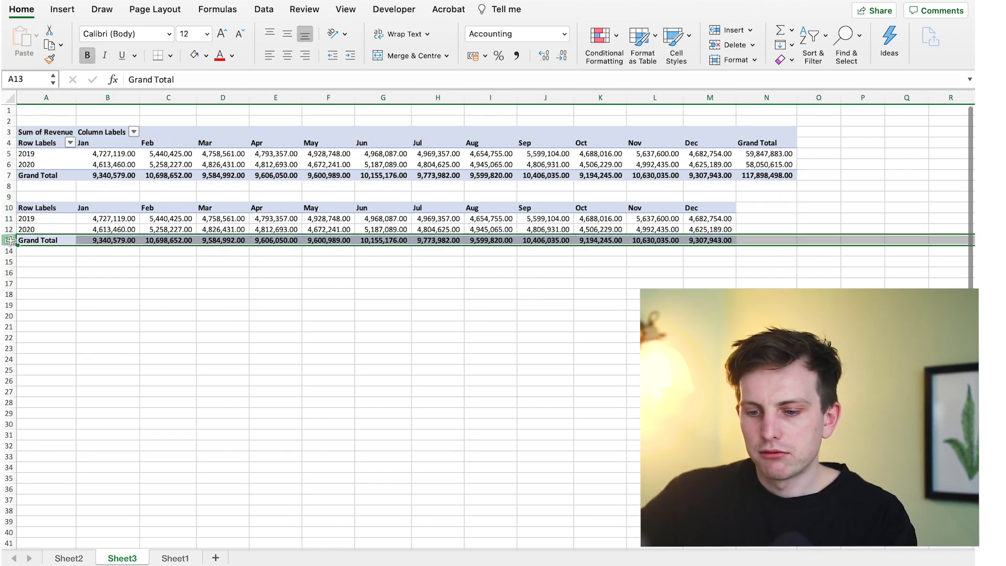
key(Delete)
click(265, 273)
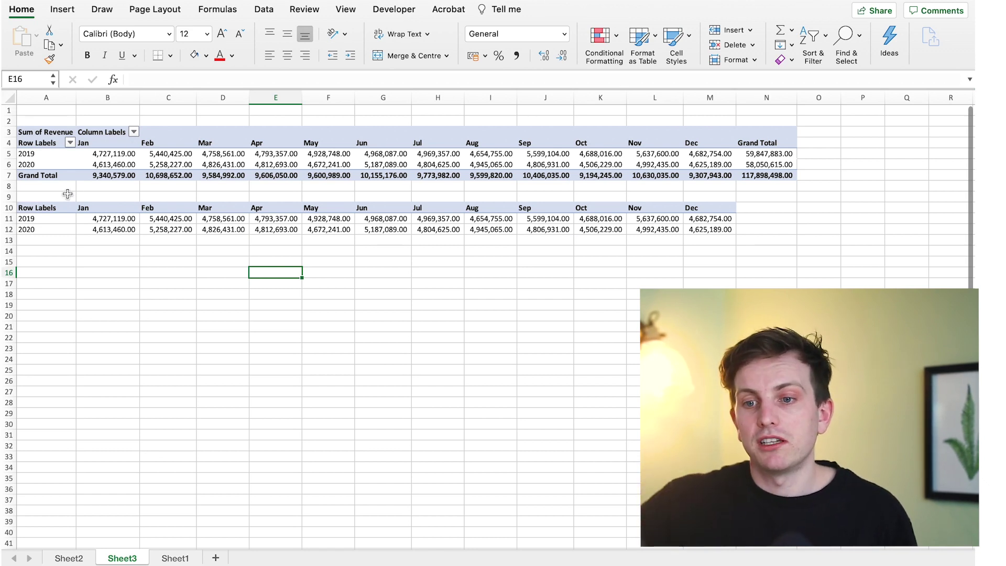
drag(55, 212, 716, 231)
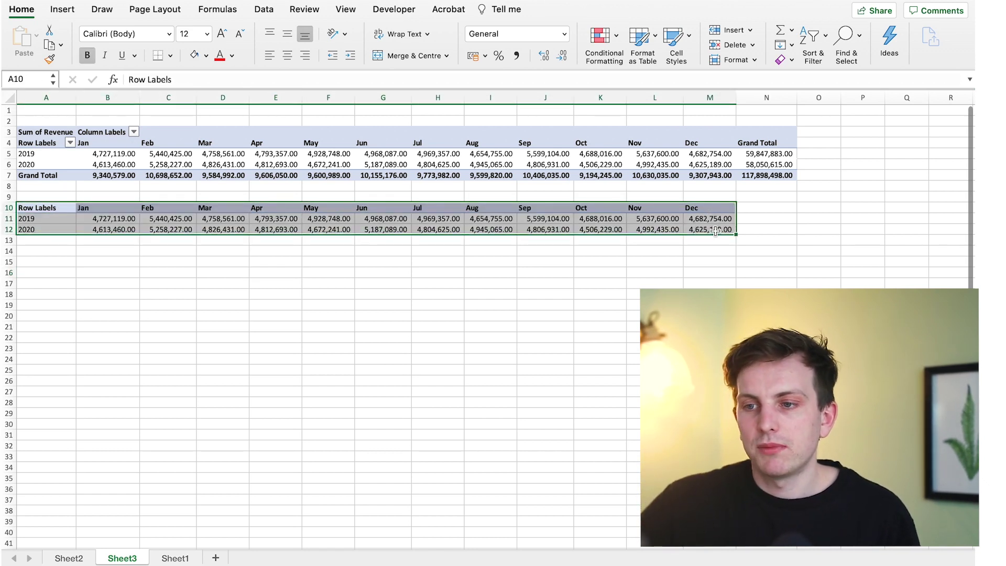
click(265, 9)
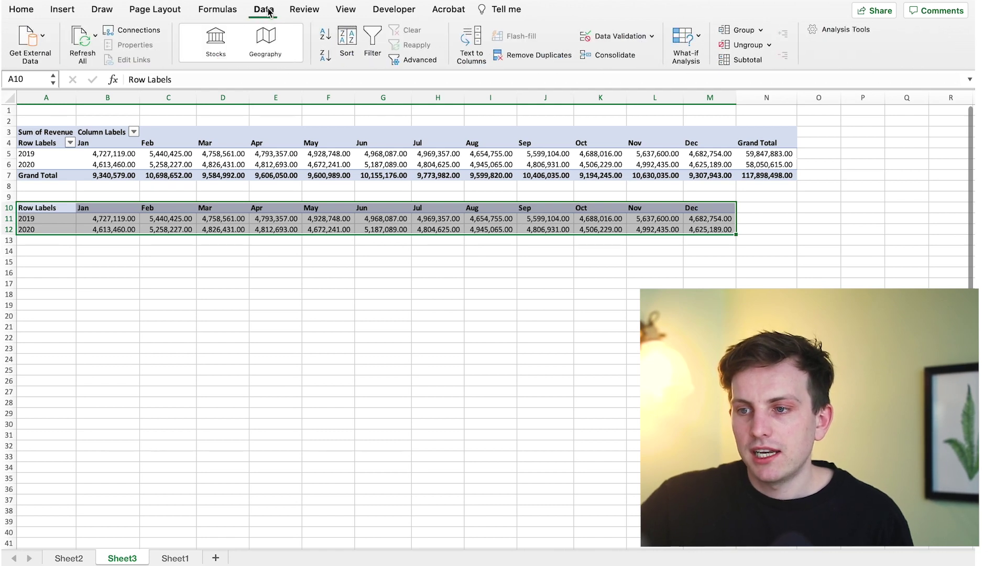
click(63, 10)
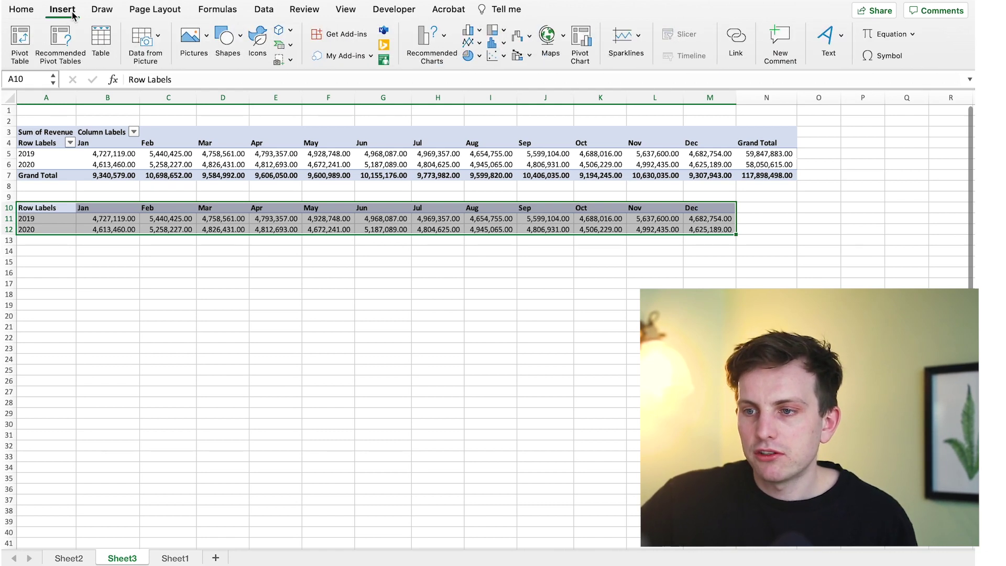
click(442, 38)
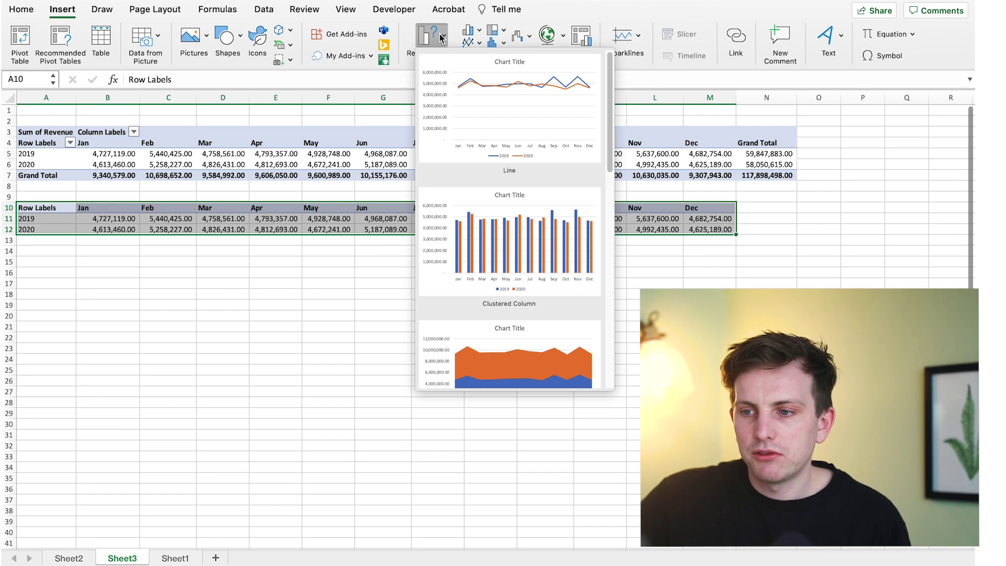
click(471, 43)
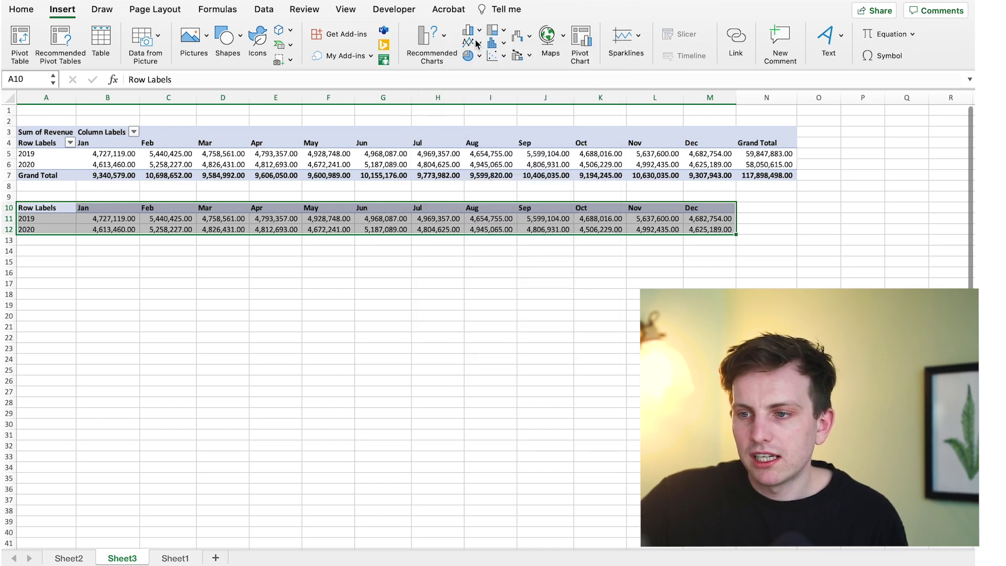
click(472, 43)
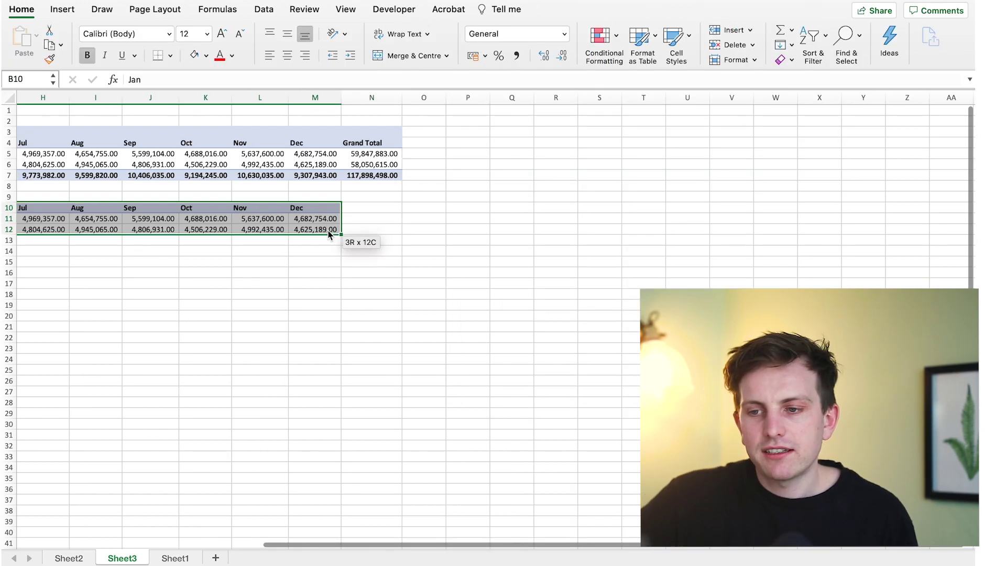
Step: Insert a recommended Line chart from B10:M12, then place it below the copied table and stretch it across columns B to M
drag(337, 236, 338, 237)
scroll(380, 287, left, 3)
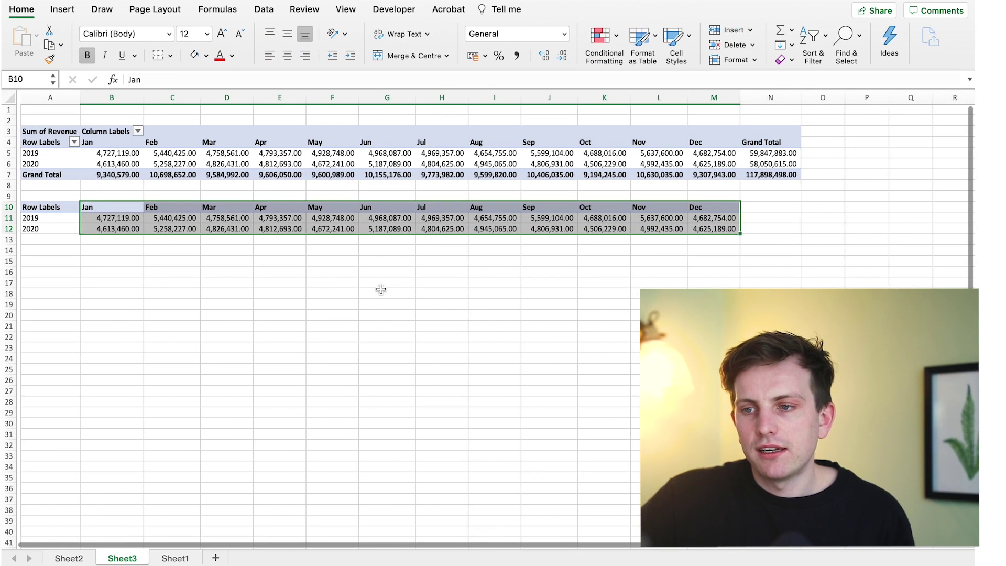
click(269, 10)
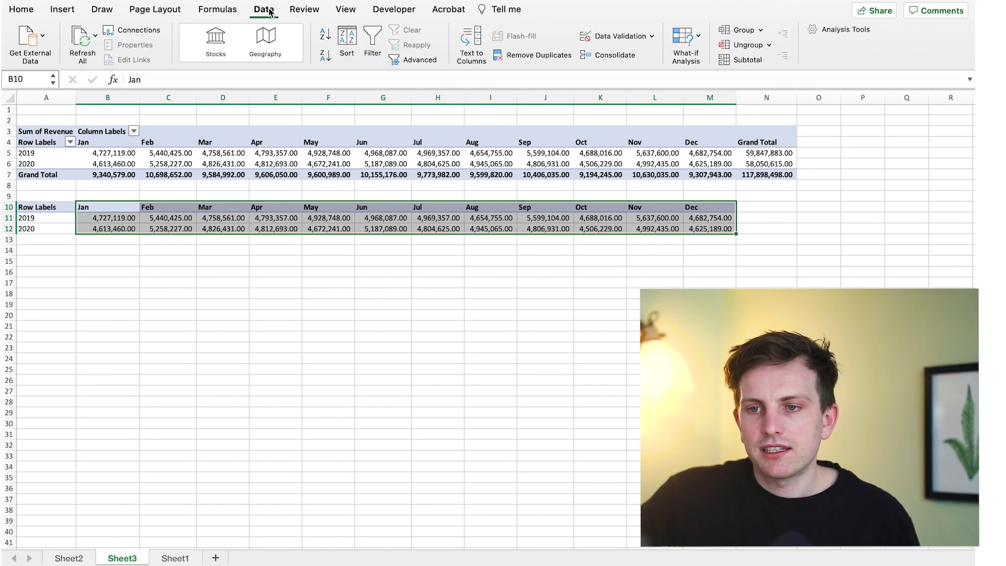
click(76, 11)
click(445, 36)
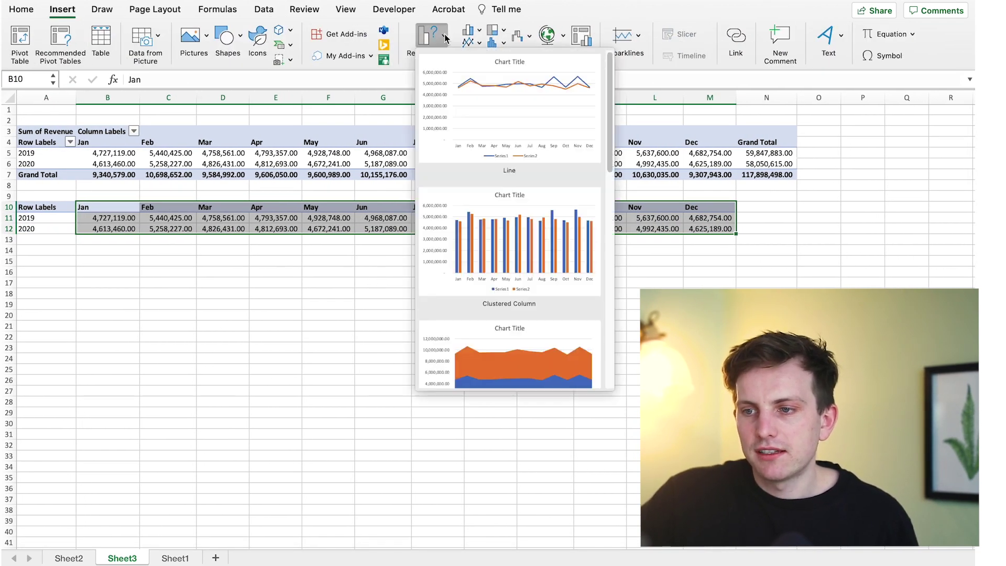
click(505, 103)
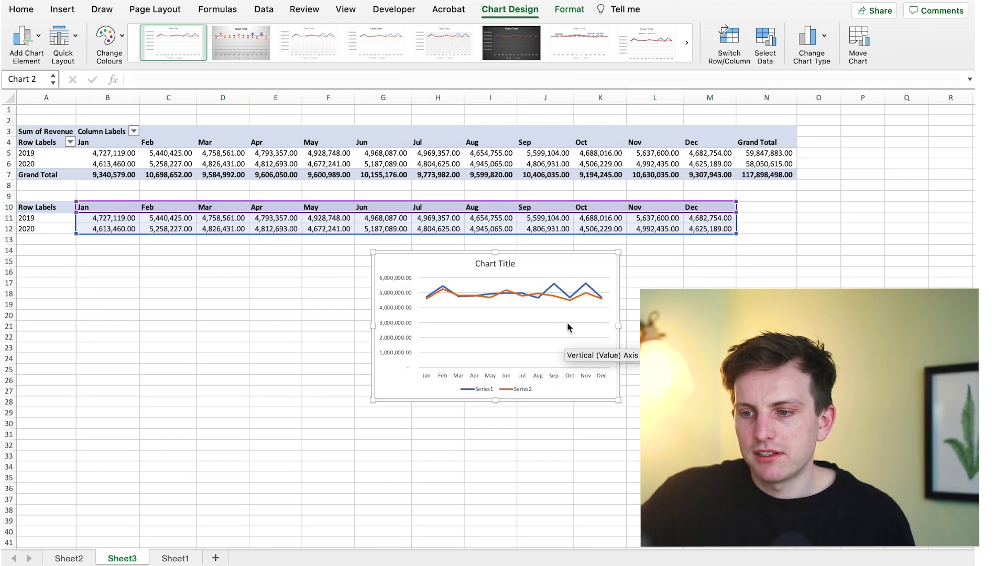
drag(567, 260, 310, 260)
drag(360, 399, 705, 409)
Step: Set the minimum bound of the line chart's vertical axis to 4.0E6 and close the axis formatting
click(143, 329)
double_click(142, 329)
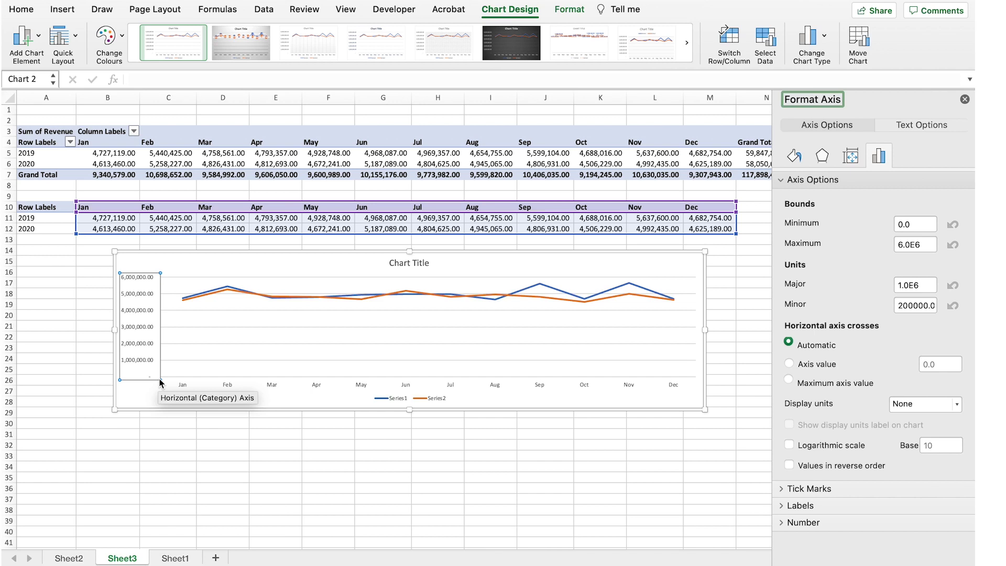
click(920, 223)
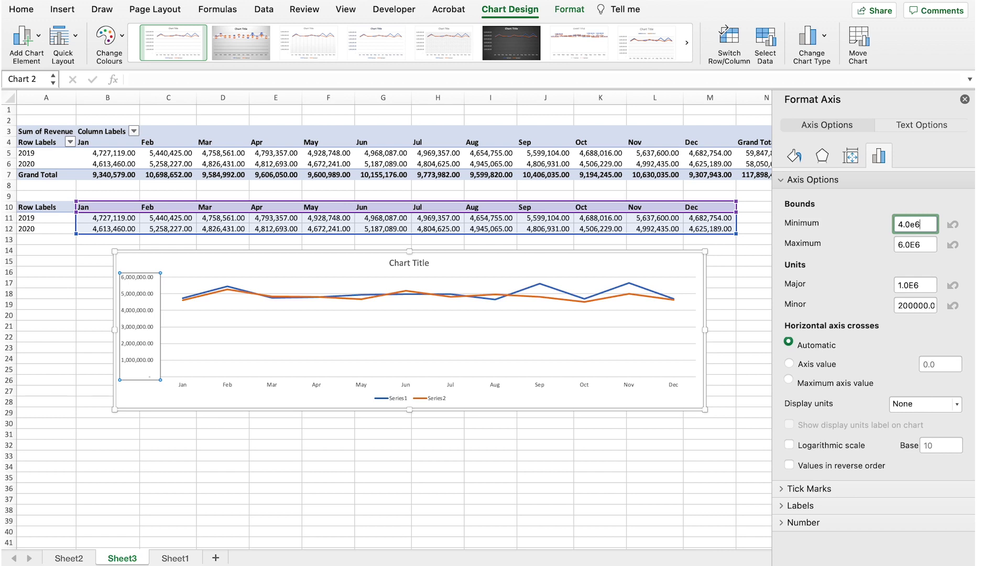
key(Return)
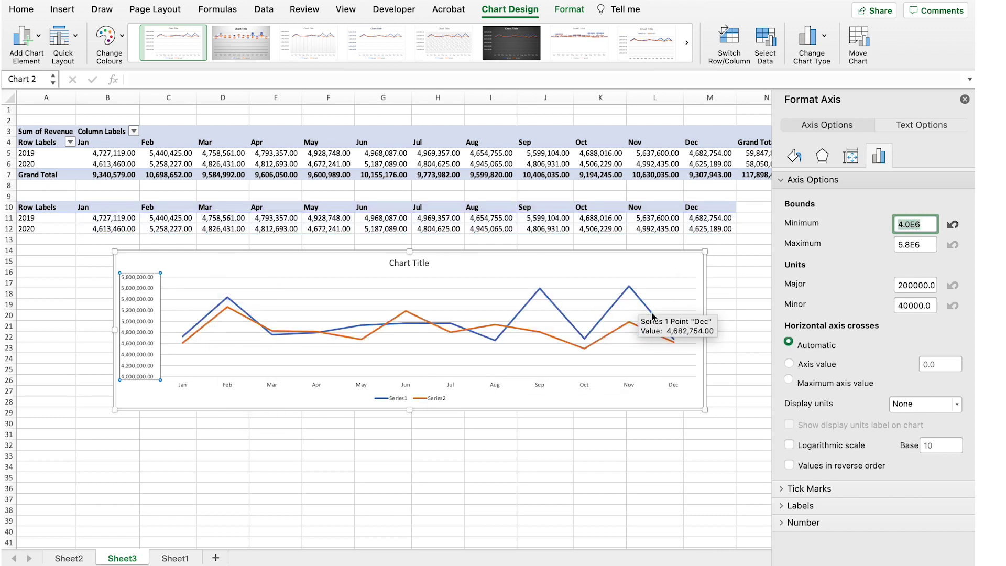
click(643, 463)
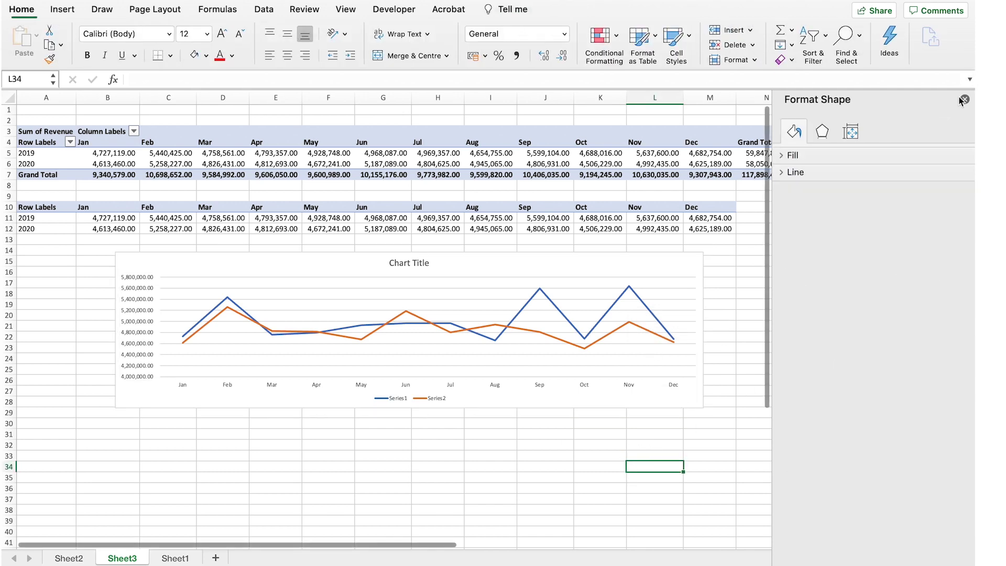
click(965, 100)
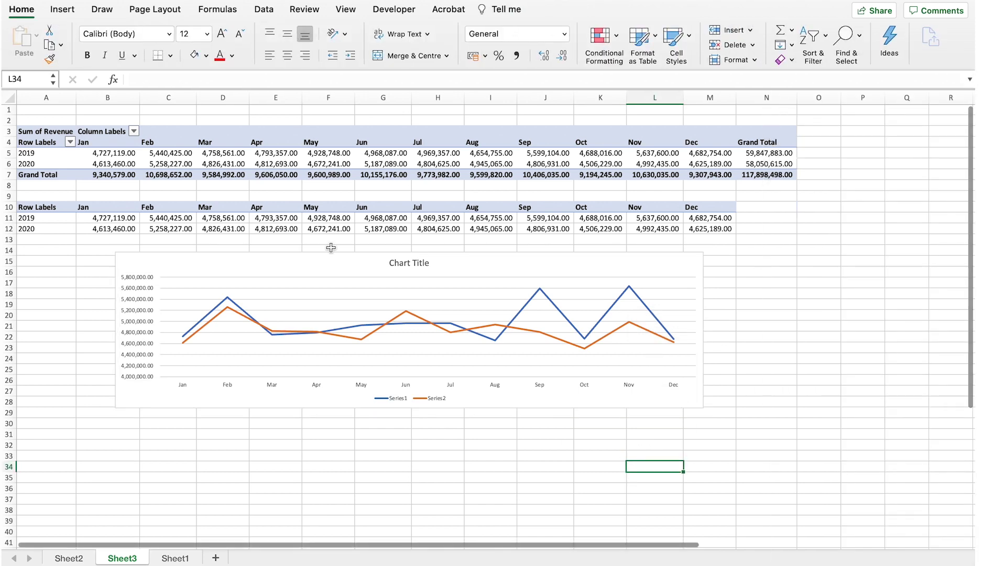
click(99, 11)
click(149, 10)
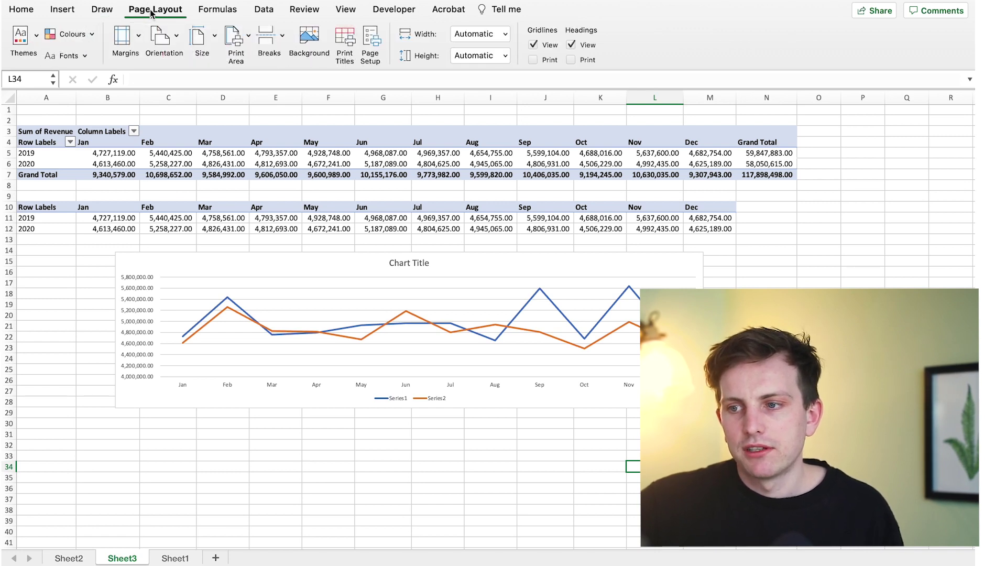
click(205, 11)
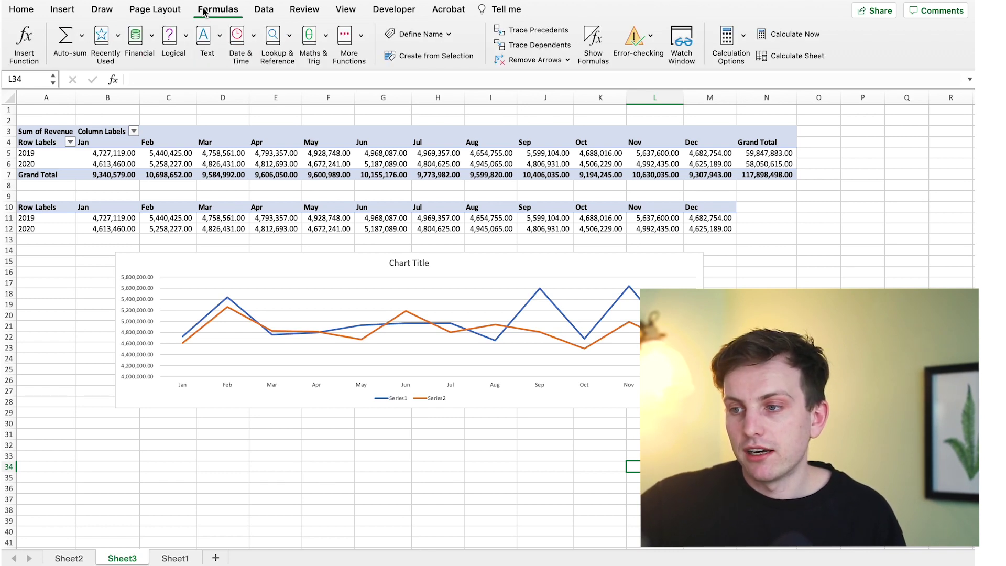
Step: Add filters to the header row of the sales data on Sheet1
click(271, 16)
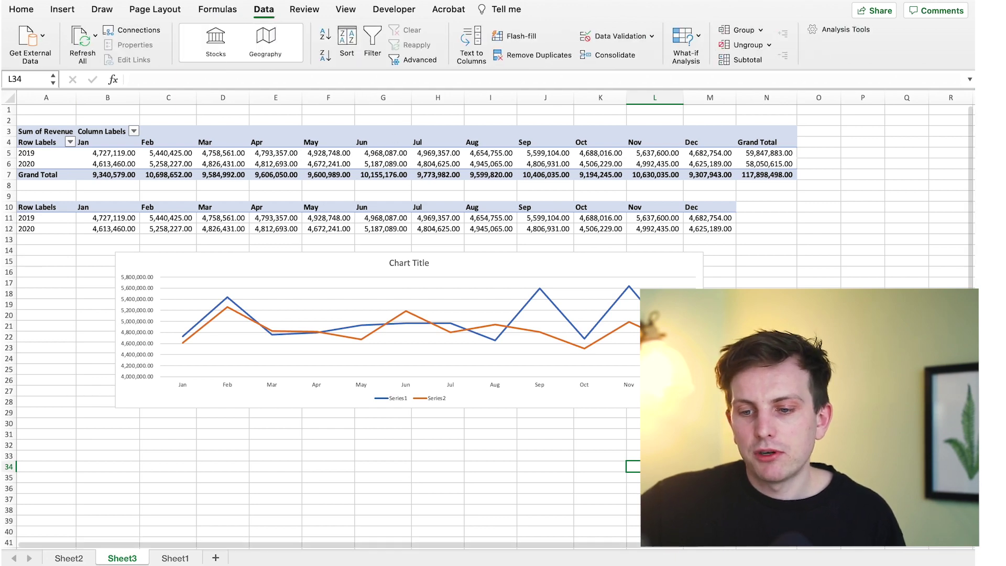
click(178, 559)
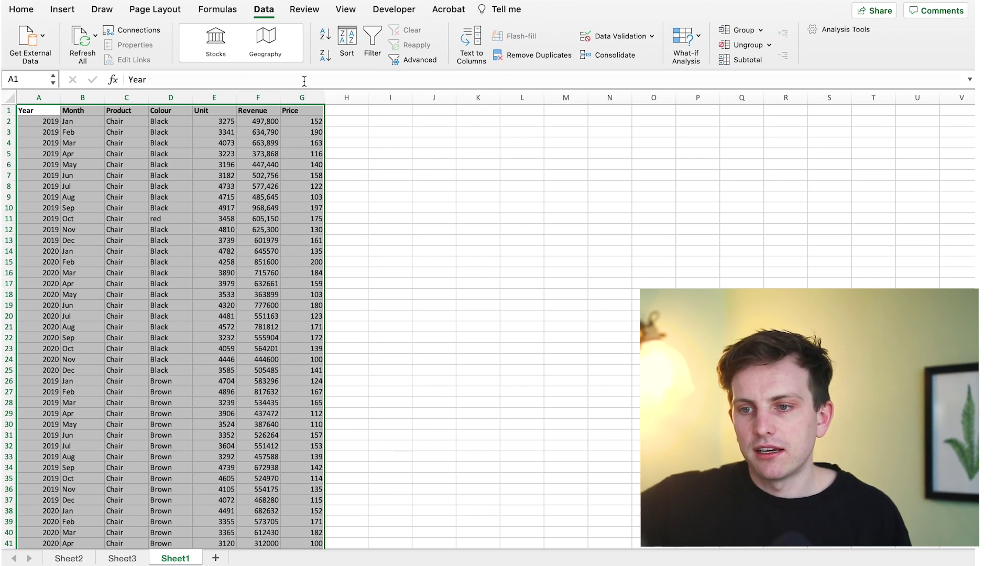
click(374, 40)
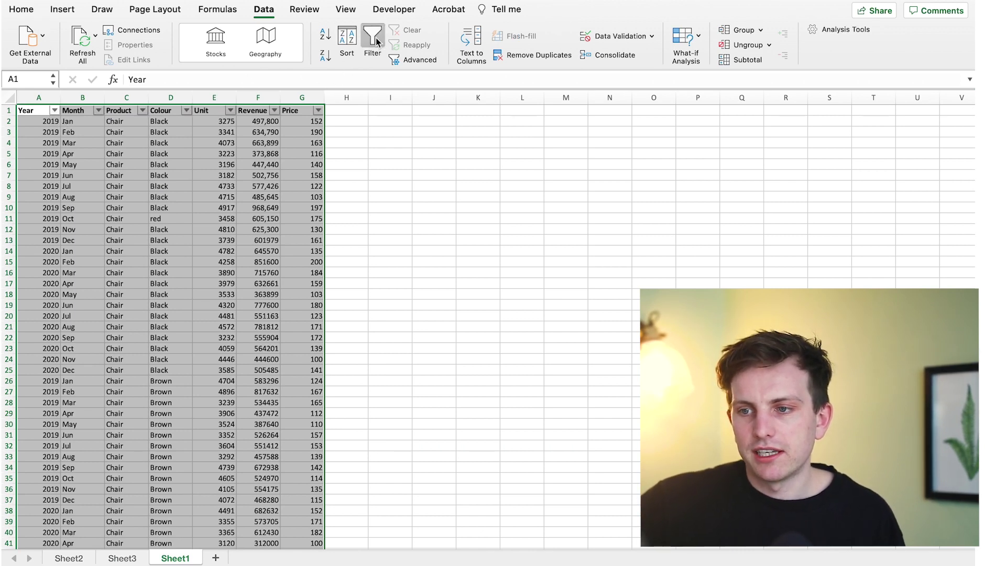
click(24, 10)
click(813, 36)
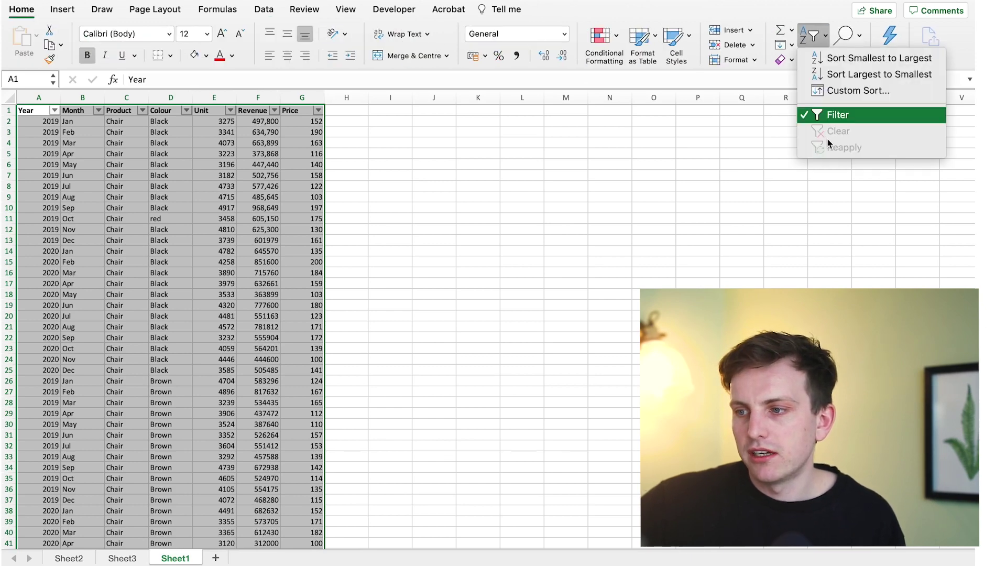
key(Escape)
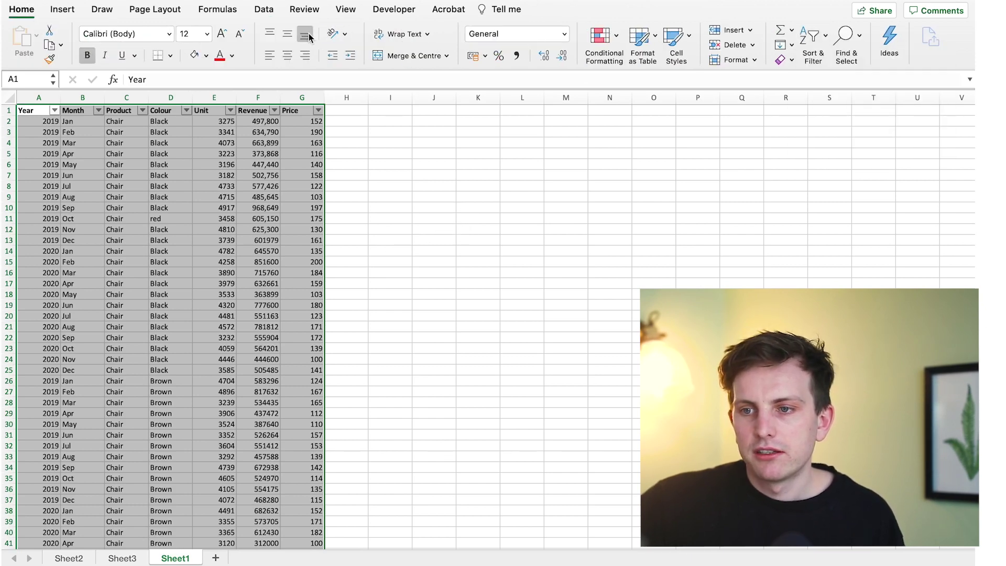
click(266, 11)
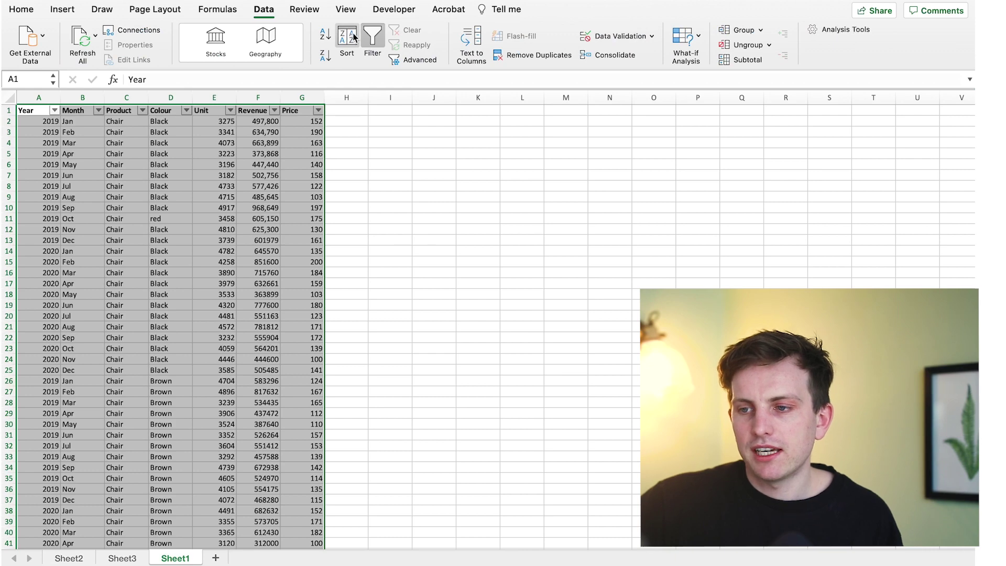
Step: Filter the Year column of the sales data to show only 2019
click(99, 169)
click(55, 121)
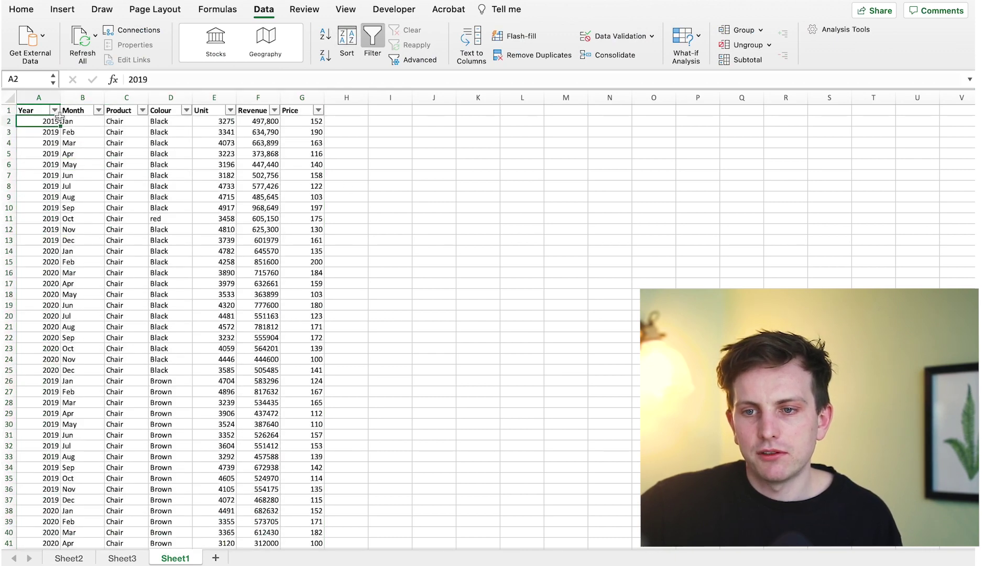
click(54, 110)
click(120, 271)
click(116, 284)
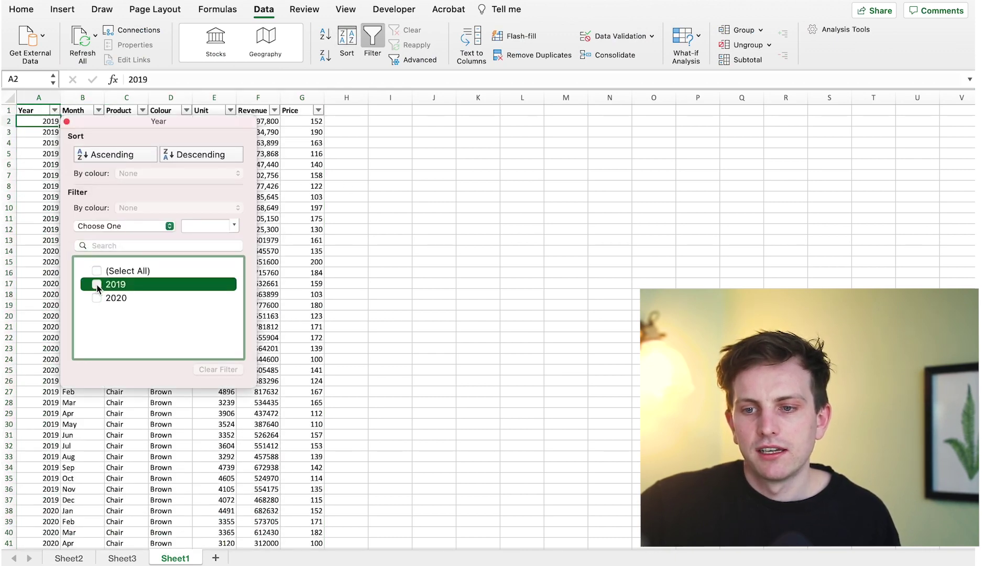
click(370, 322)
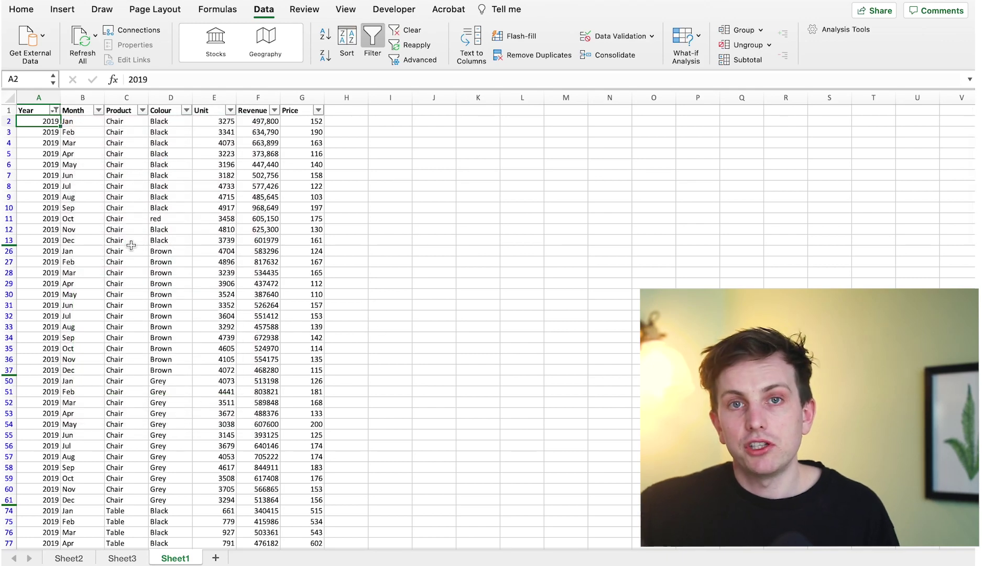
Step: Remove the filters from the sales data on Sheet1 and look over the full list
click(478, 186)
key(super+shift+f)
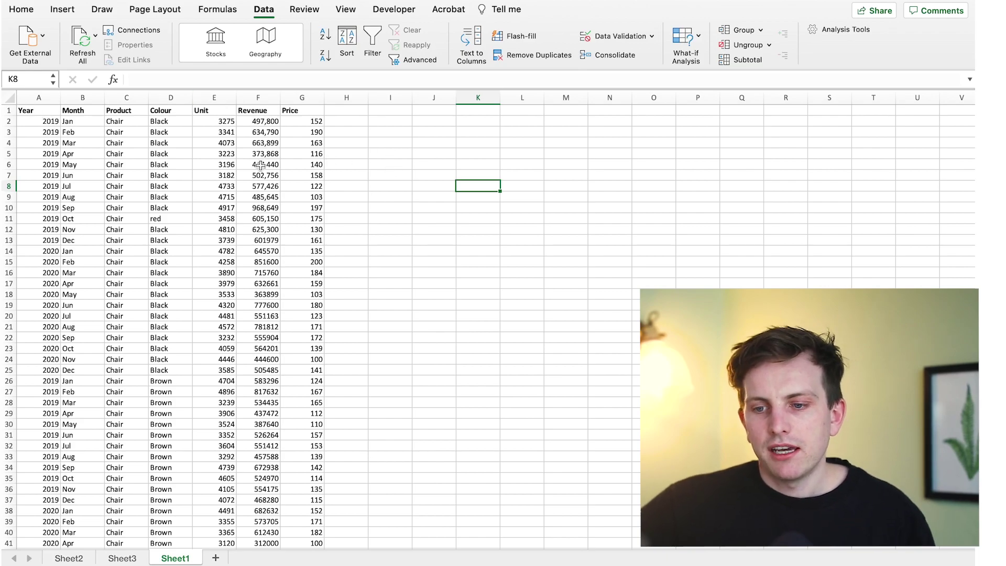
scroll(154, 145, down, 15)
scroll(152, 145, up, 12)
scroll(152, 145, up, 5)
Step: Copy the entire Product column and paste it into column K
click(132, 110)
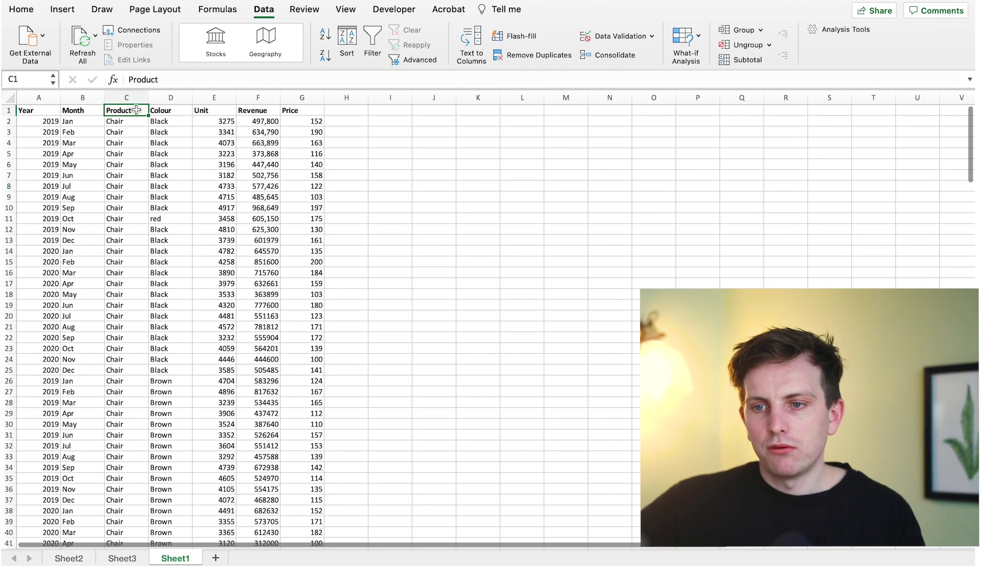
click(133, 98)
key(super+c)
click(478, 98)
key(super+v)
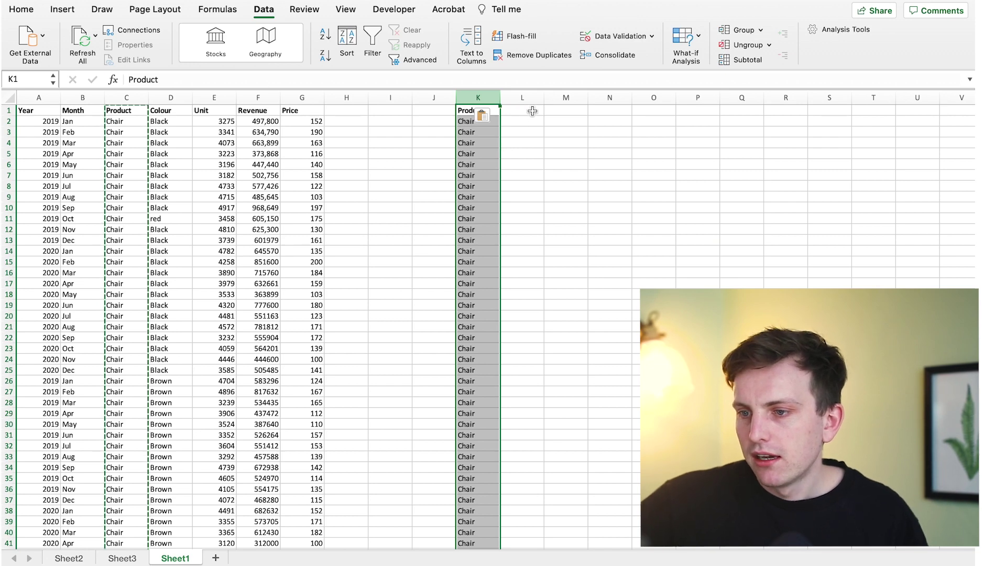
Step: Remove duplicates from column K, treating the first row as a header
click(555, 55)
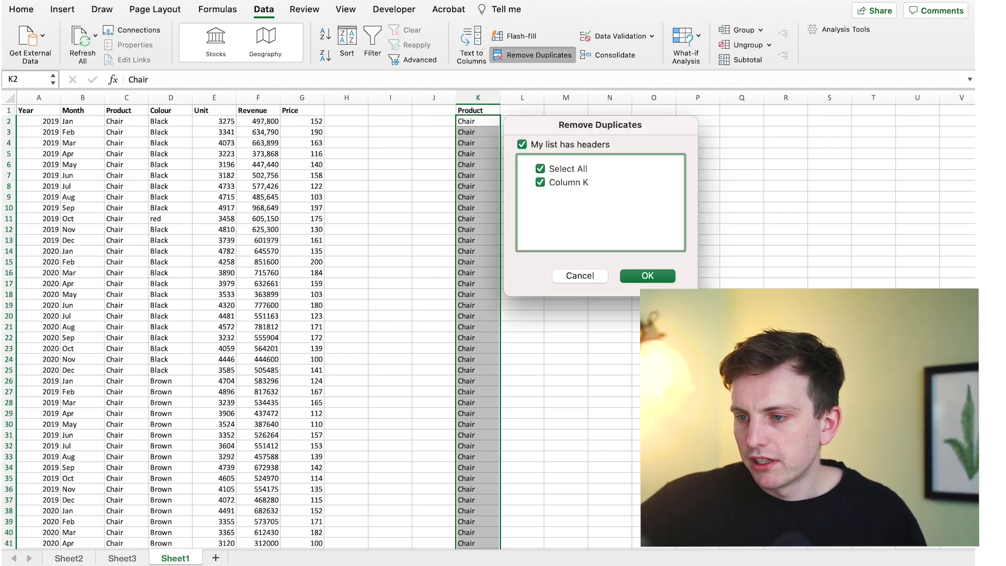
click(662, 277)
click(515, 213)
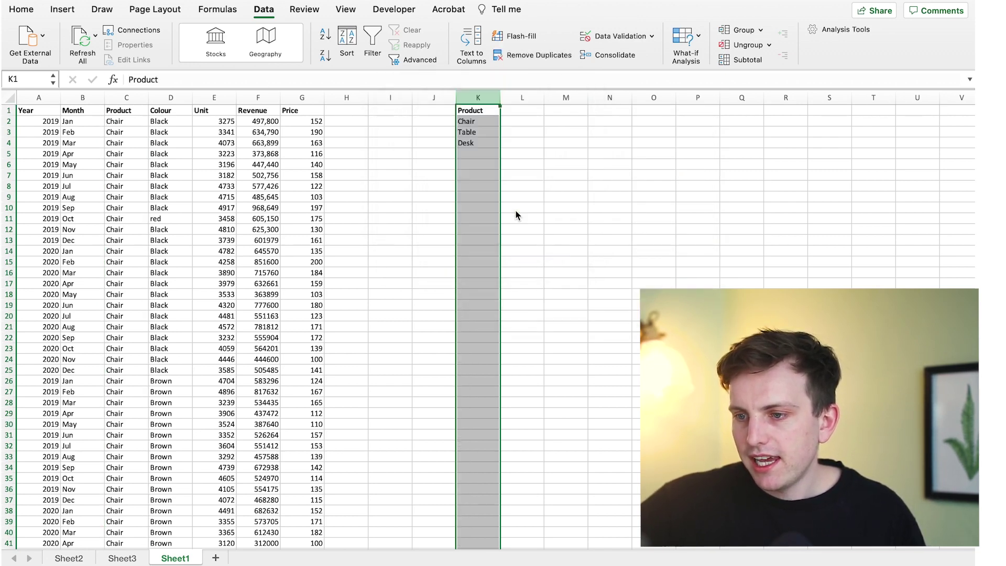
click(494, 164)
drag(489, 124, 489, 174)
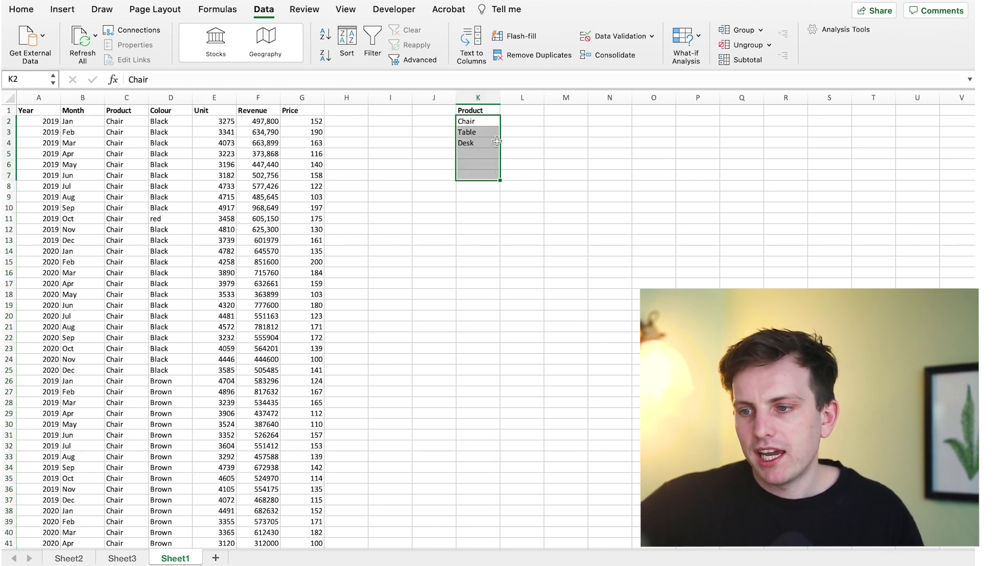
drag(478, 146, 476, 121)
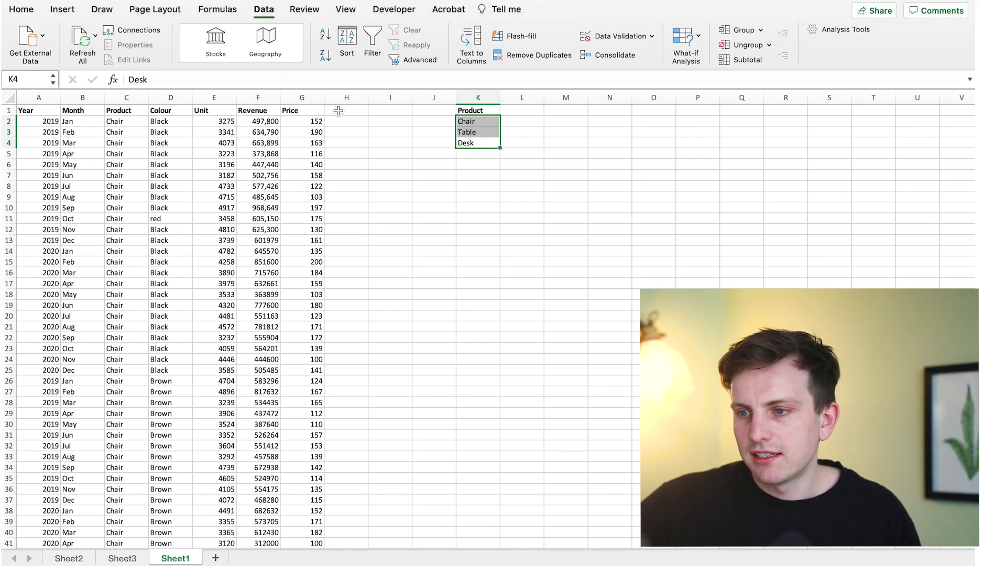
Step: Group rows 9 to 51 of the sales data and collapse the group
click(168, 161)
drag(9, 197, 5, 349)
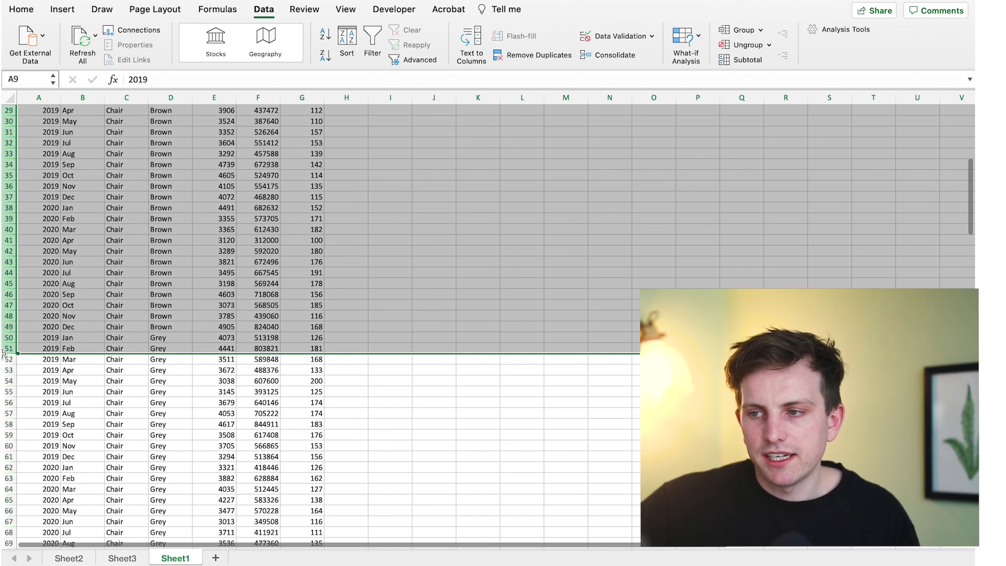
click(745, 34)
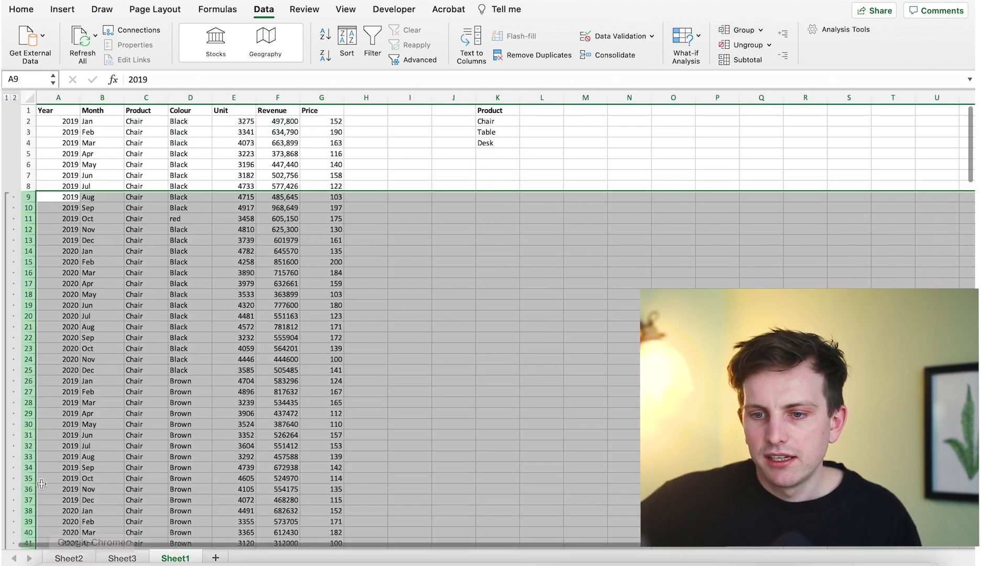
click(7, 438)
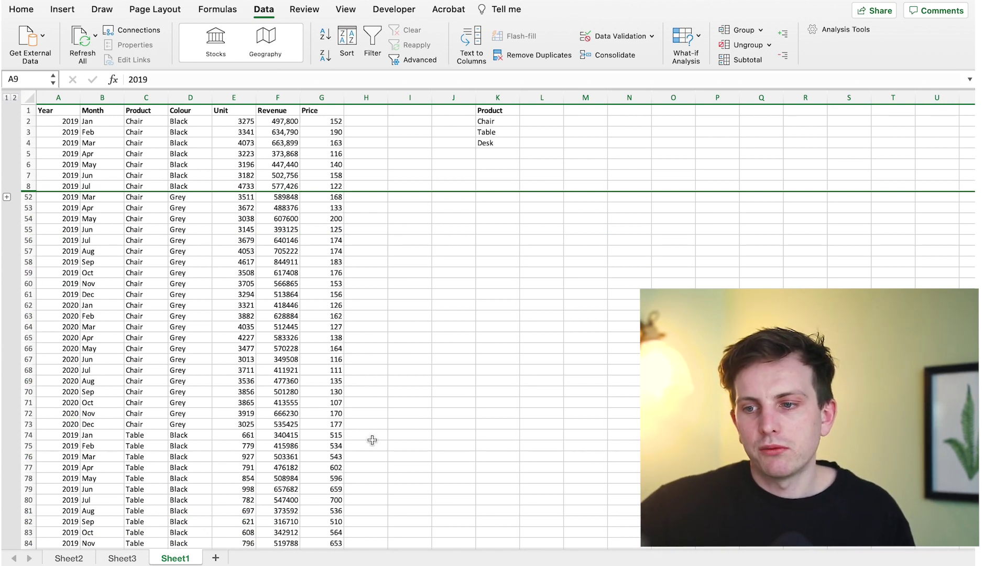
click(6, 197)
click(7, 205)
scroll(157, 262, up, 5)
Step: Hide the gridlines on Sheet1
click(305, 9)
click(347, 9)
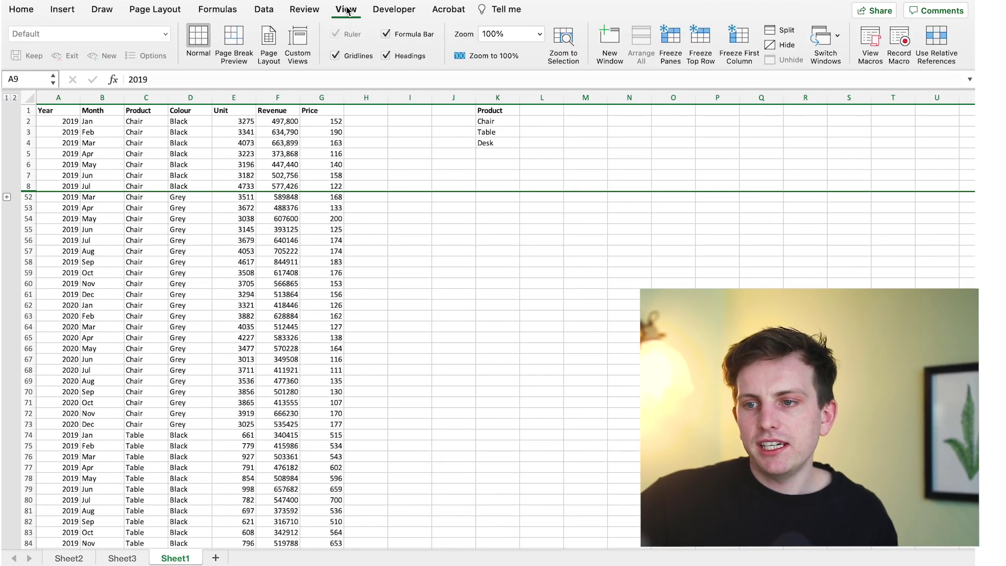
click(410, 97)
click(372, 167)
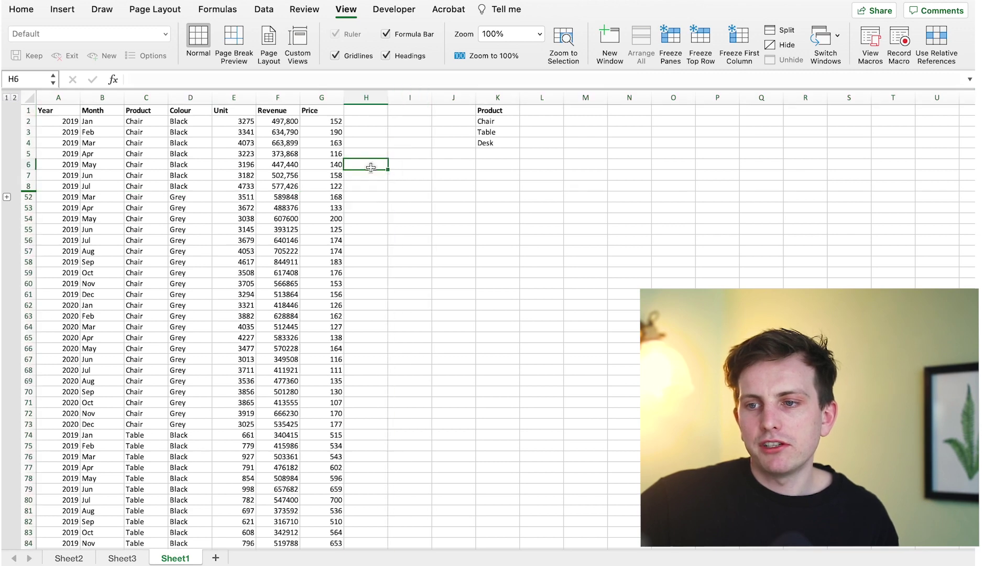
click(354, 58)
click(367, 218)
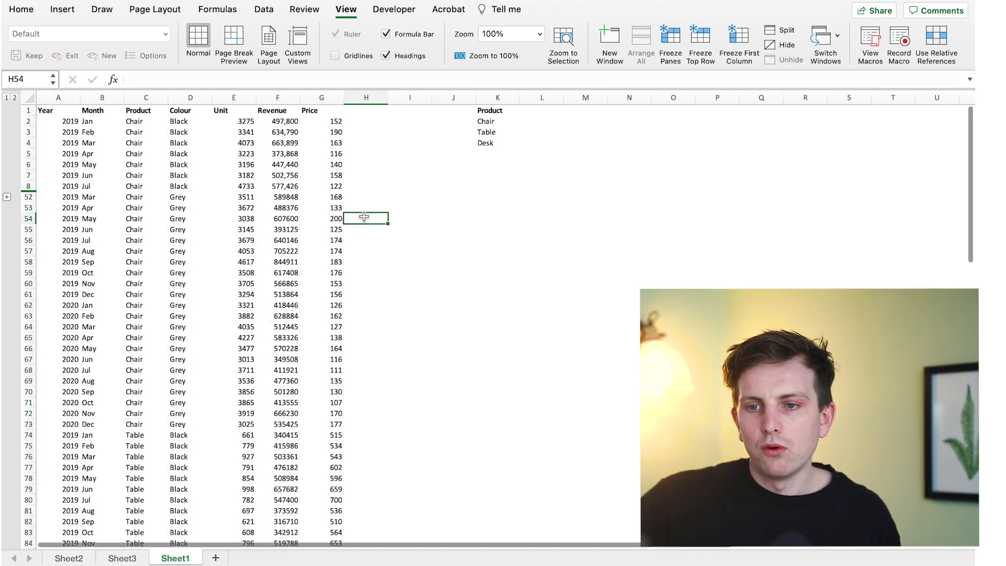
click(95, 120)
click(65, 121)
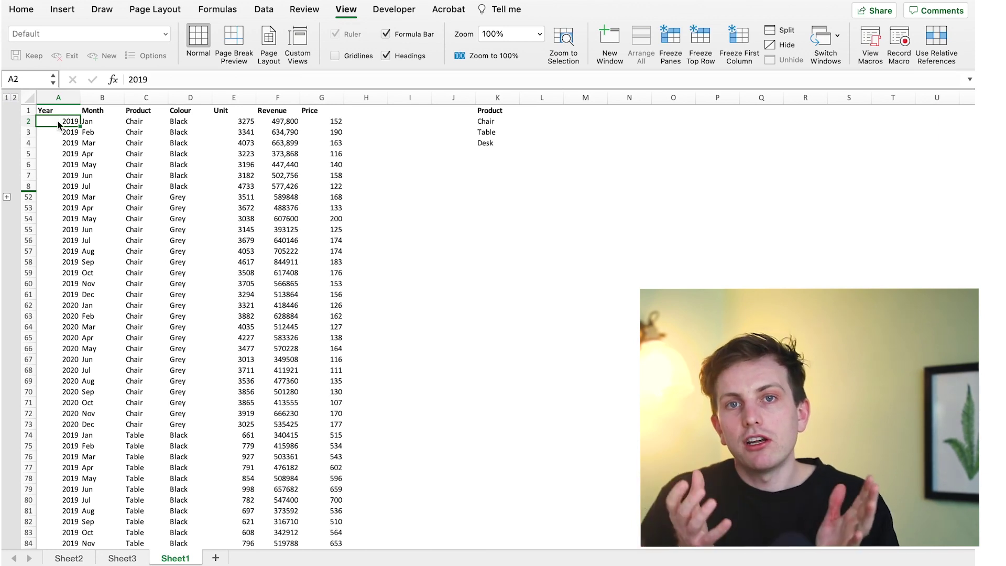
click(29, 122)
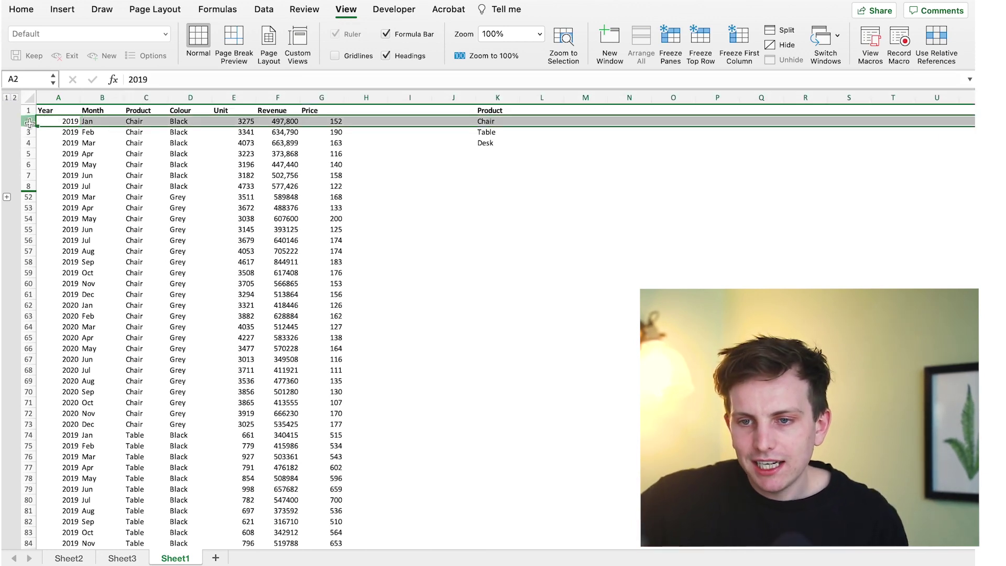
click(30, 164)
click(28, 142)
click(59, 98)
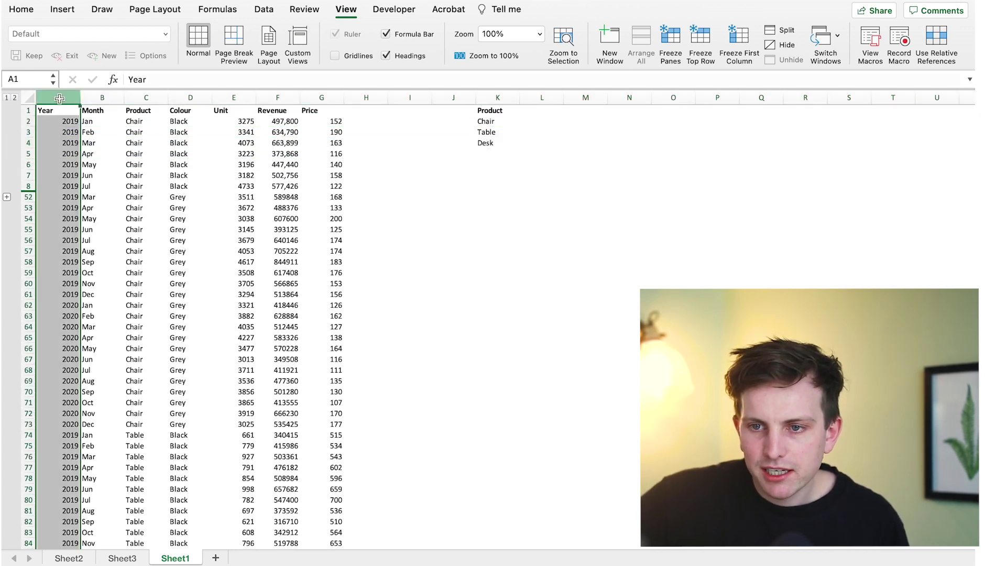
click(109, 95)
click(146, 97)
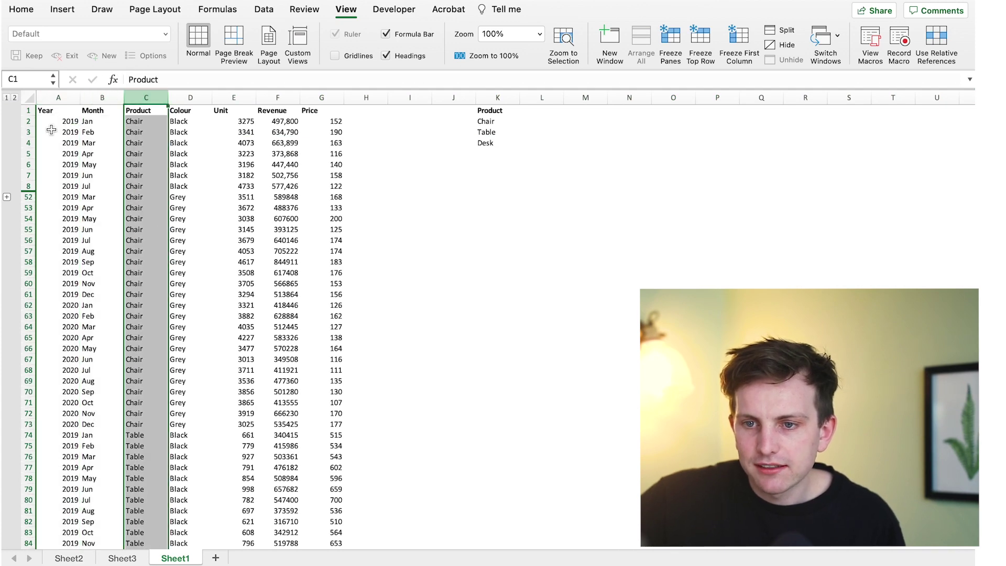
Step: Freeze the panes above row 2 to lock the header row, and check it by going through the data
click(31, 123)
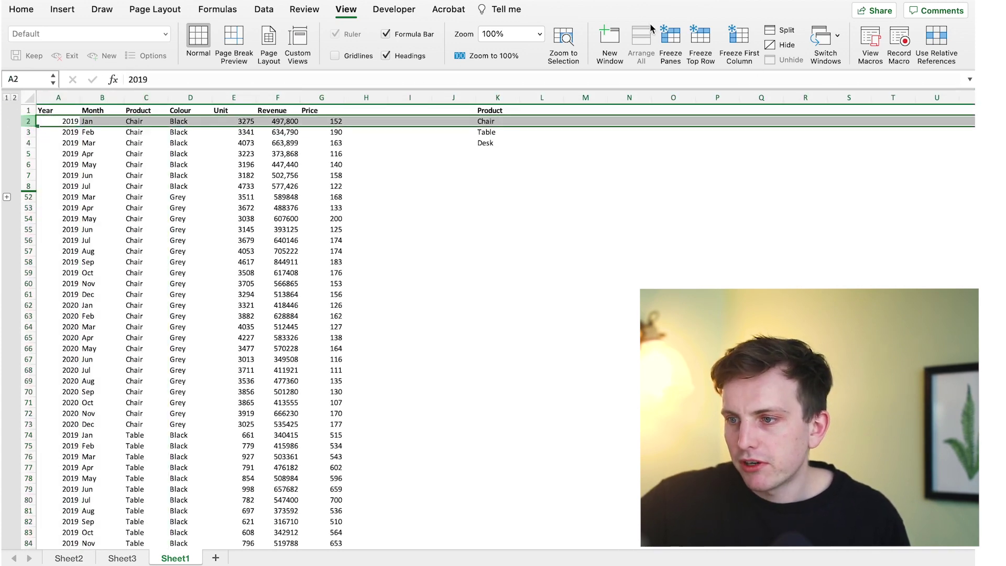
click(671, 36)
scroll(404, 229, down, 3)
scroll(403, 229, down, 20)
scroll(151, 227, down, 12)
scroll(132, 216, up, 20)
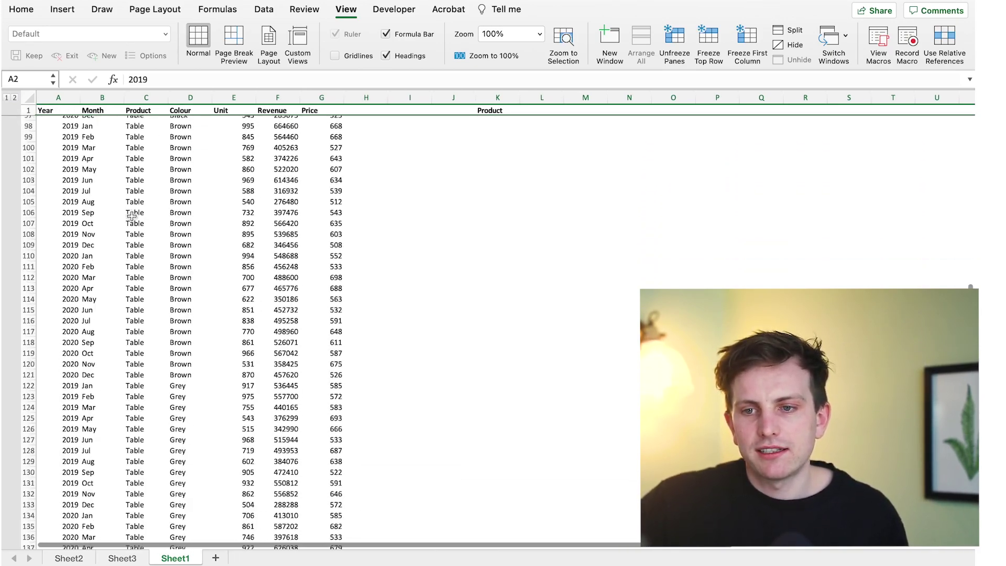
scroll(132, 217, up, 15)
click(409, 231)
click(409, 11)
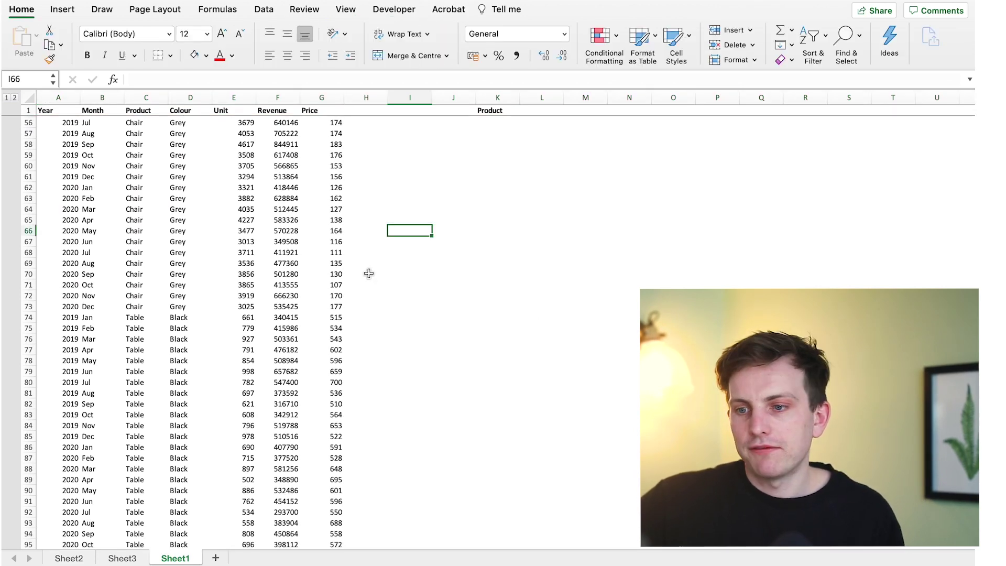
scroll(369, 273, up, 4)
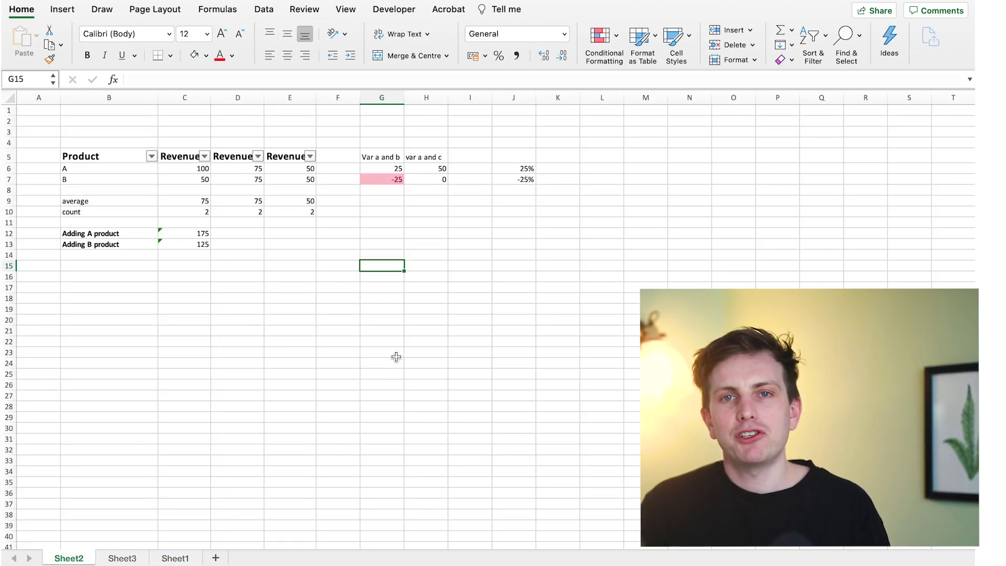